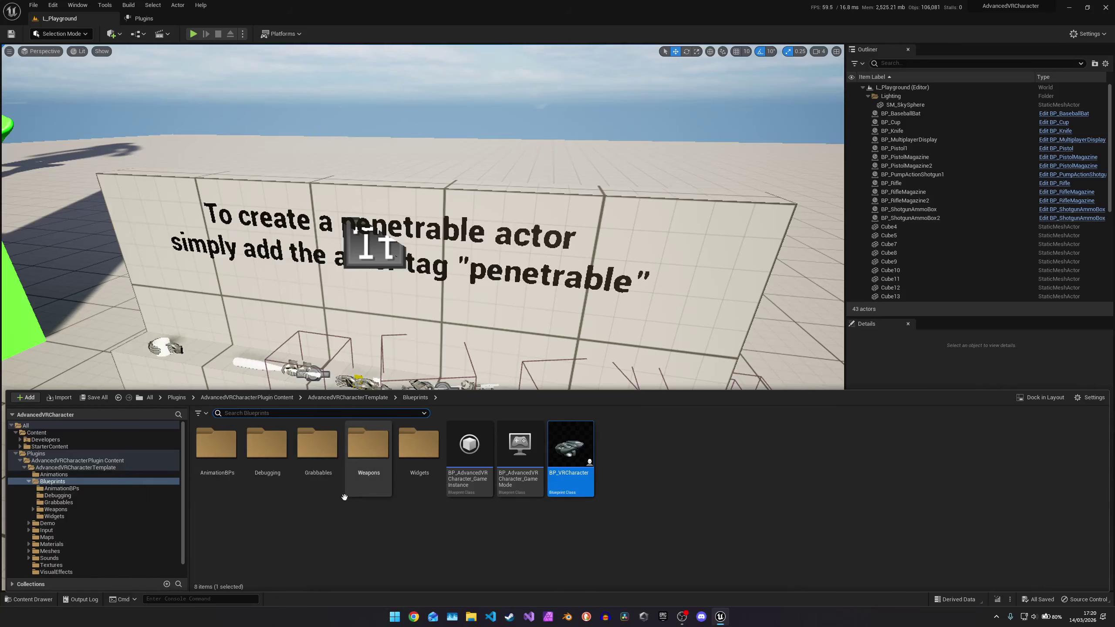
# Step: Open the Grabbables folder and look over the BP_GrabbableActorBase class actions and the BP_Cup blueprint
pyautogui.doubleClick(319, 459)
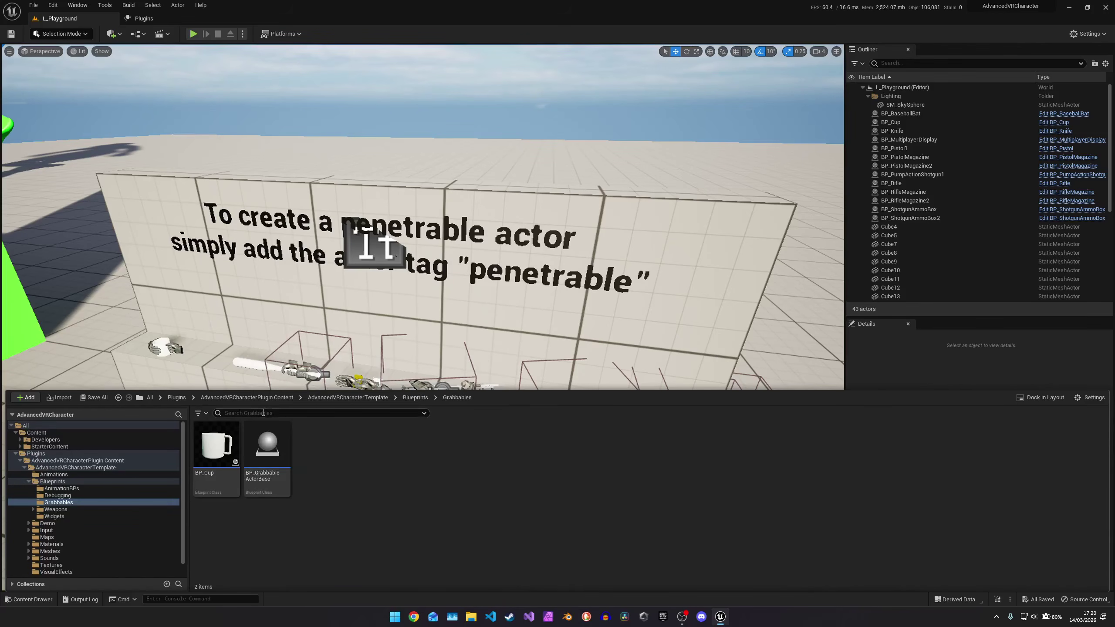
pyautogui.click(274, 458)
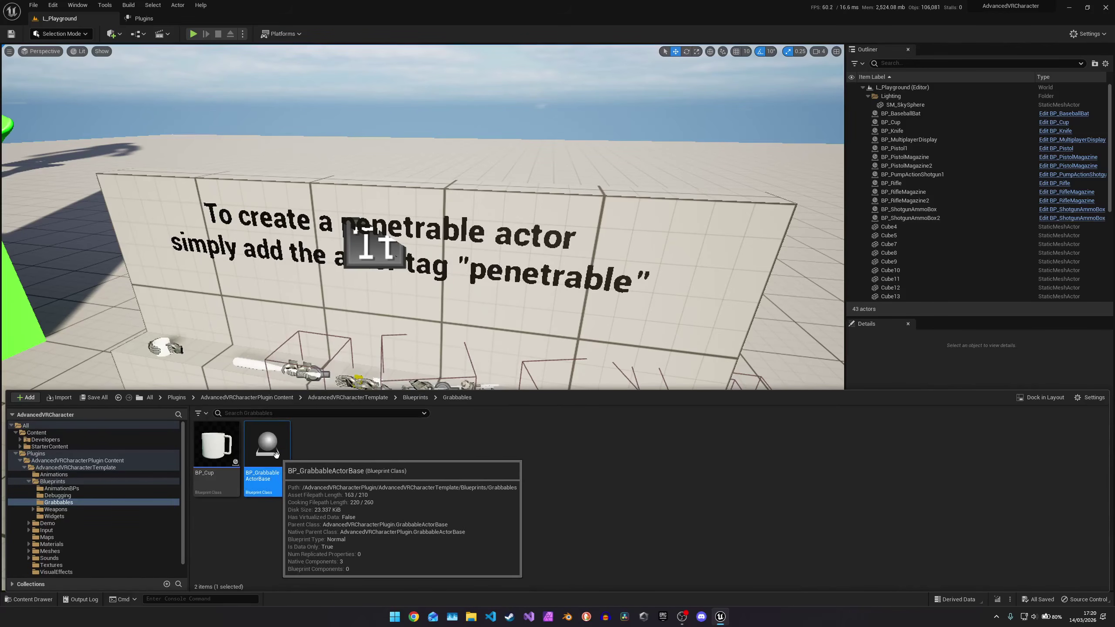
pyautogui.rightClick(274, 459)
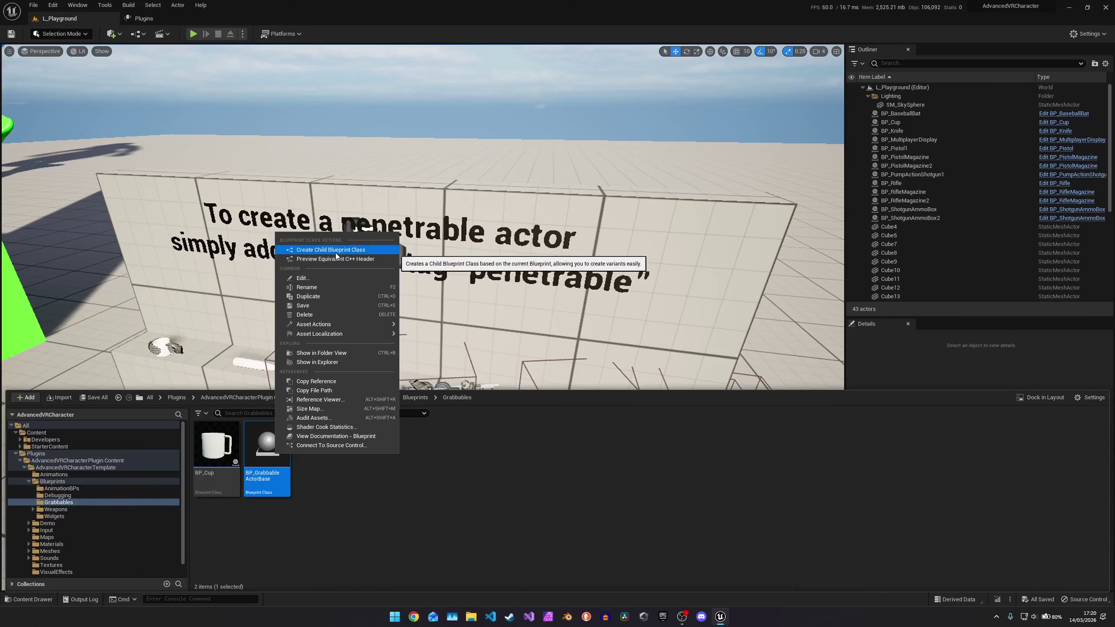
pyautogui.click(335, 278)
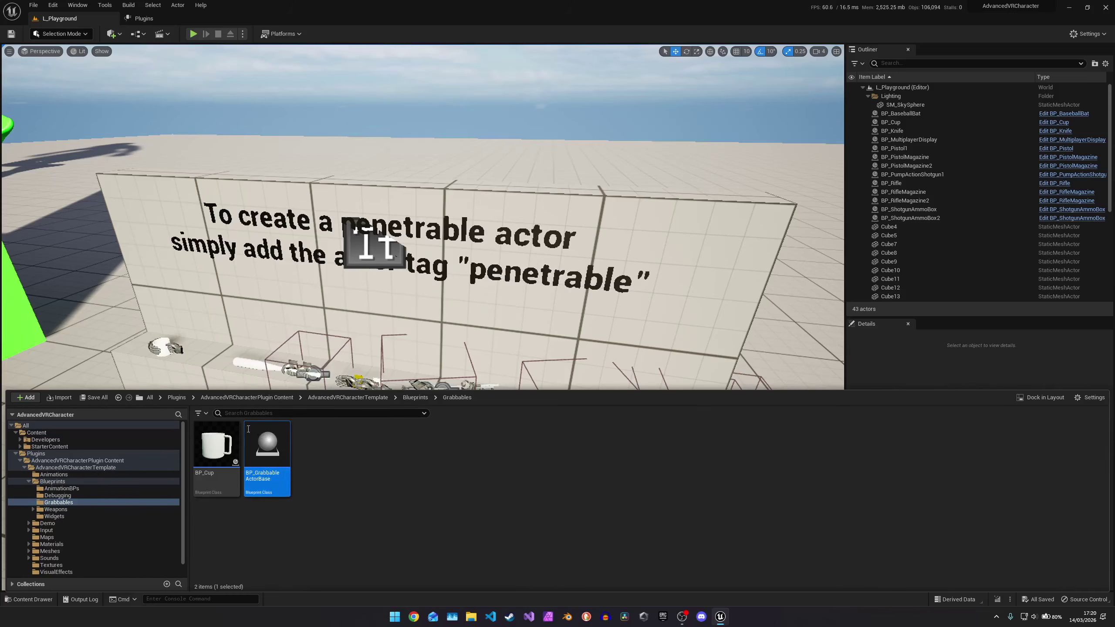
pyautogui.doubleClick(239, 443)
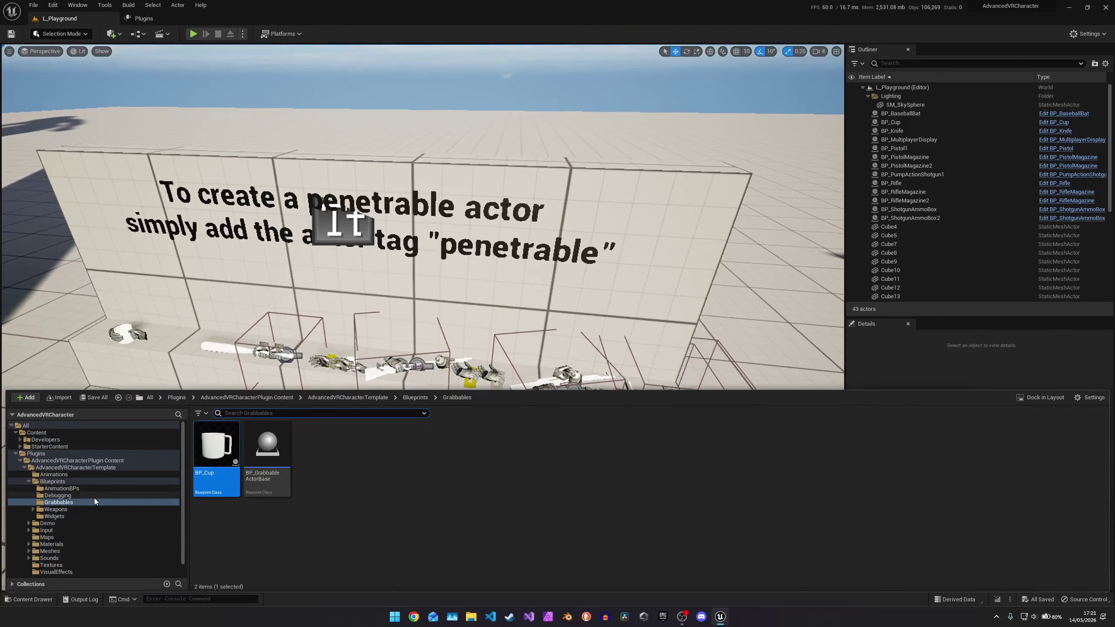
# Step: Look through the blueprints in the Weapons folder, including BP_MeleeWeaponBase and BP_Pistol
pyautogui.click(66, 509)
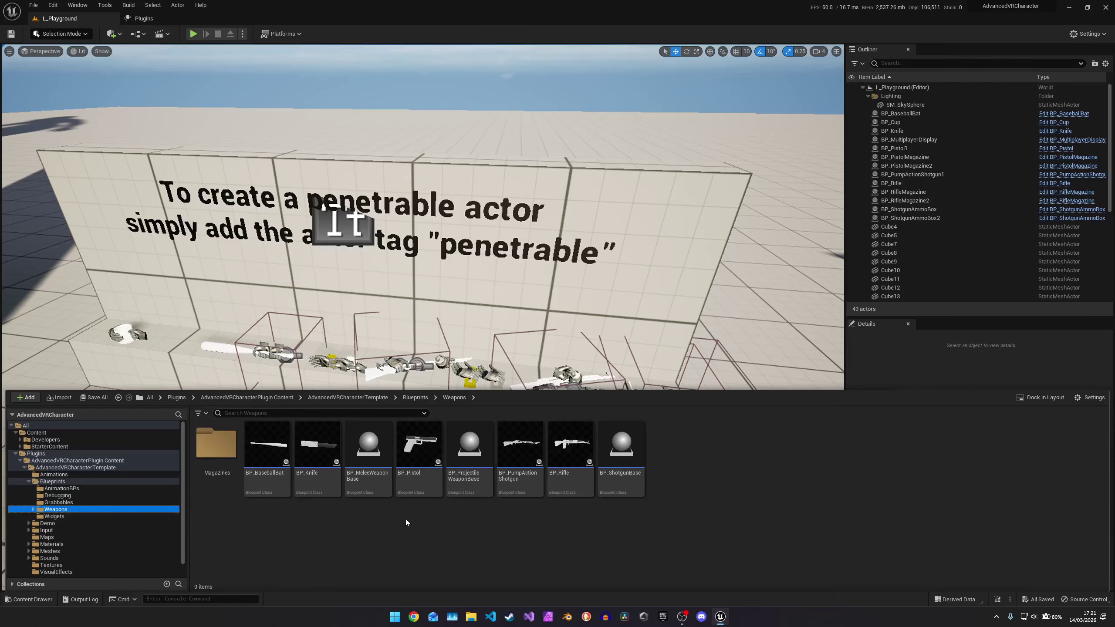
pyautogui.click(371, 468)
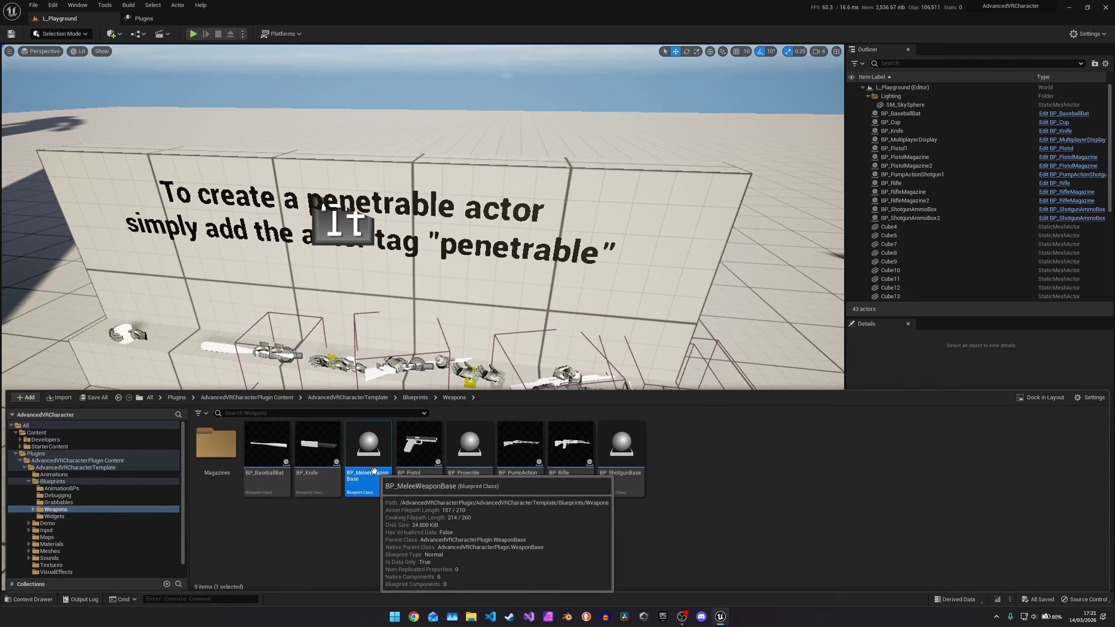
pyautogui.click(420, 477)
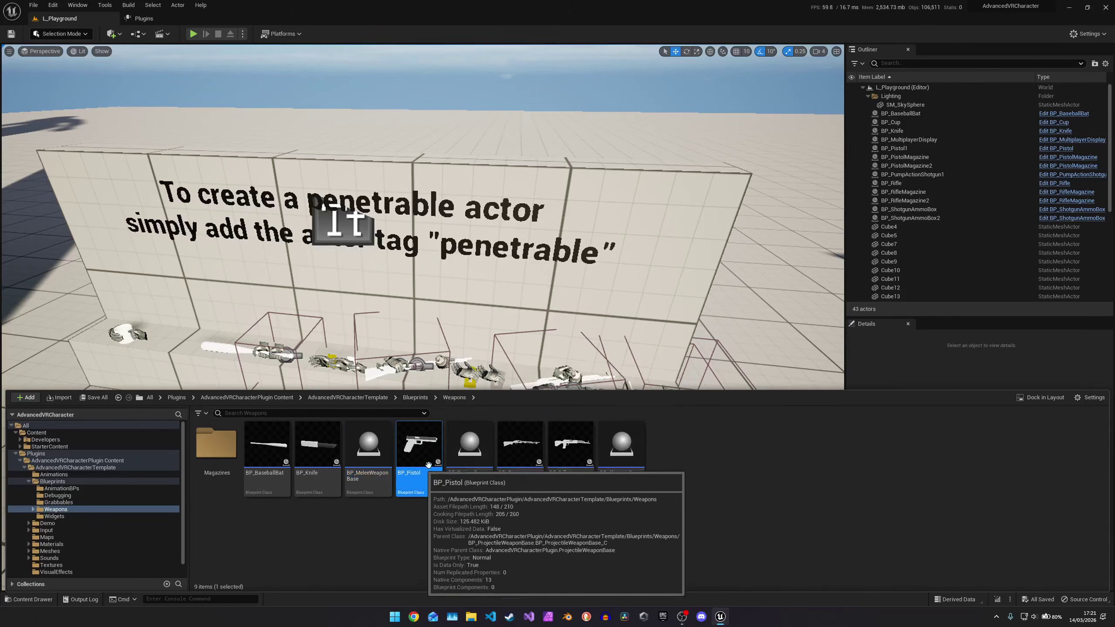
pyautogui.click(434, 535)
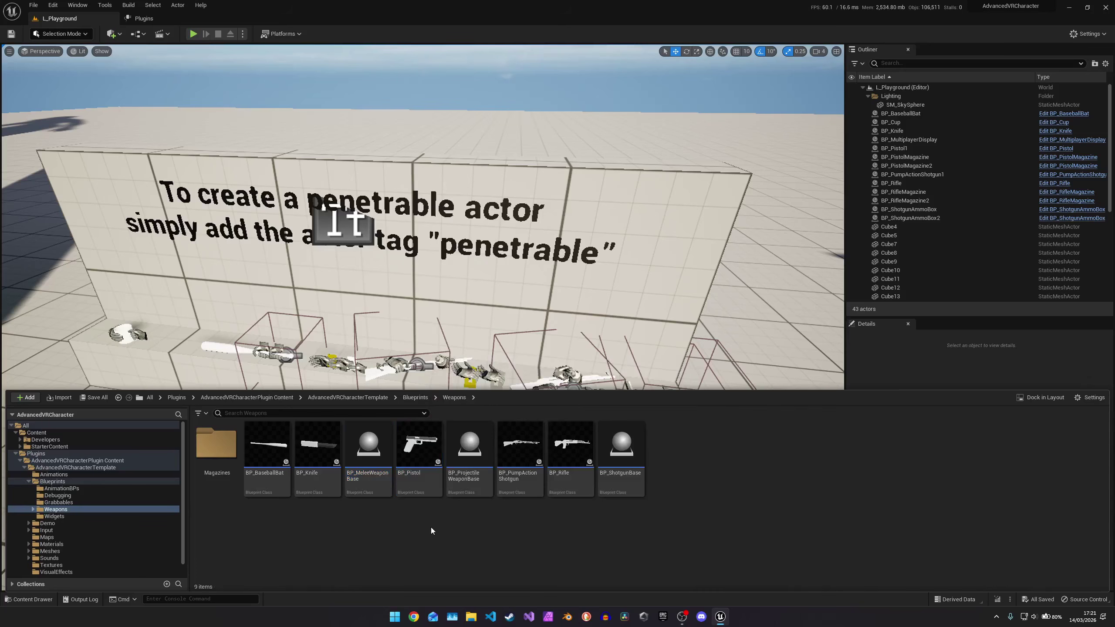
# Step: Search the parent classes available for a new Blueprint Class for "weaponbase" and dismiss the picker
pyautogui.rightClick(429, 527)
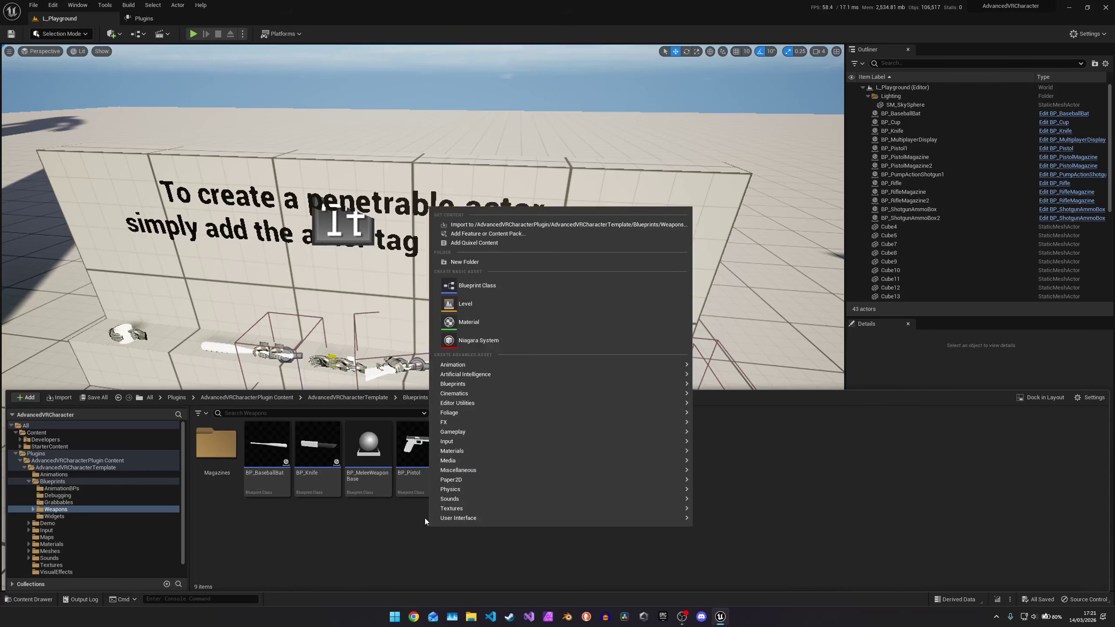
pyautogui.moveTo(431, 518)
pyautogui.click(483, 287)
pyautogui.click(465, 358)
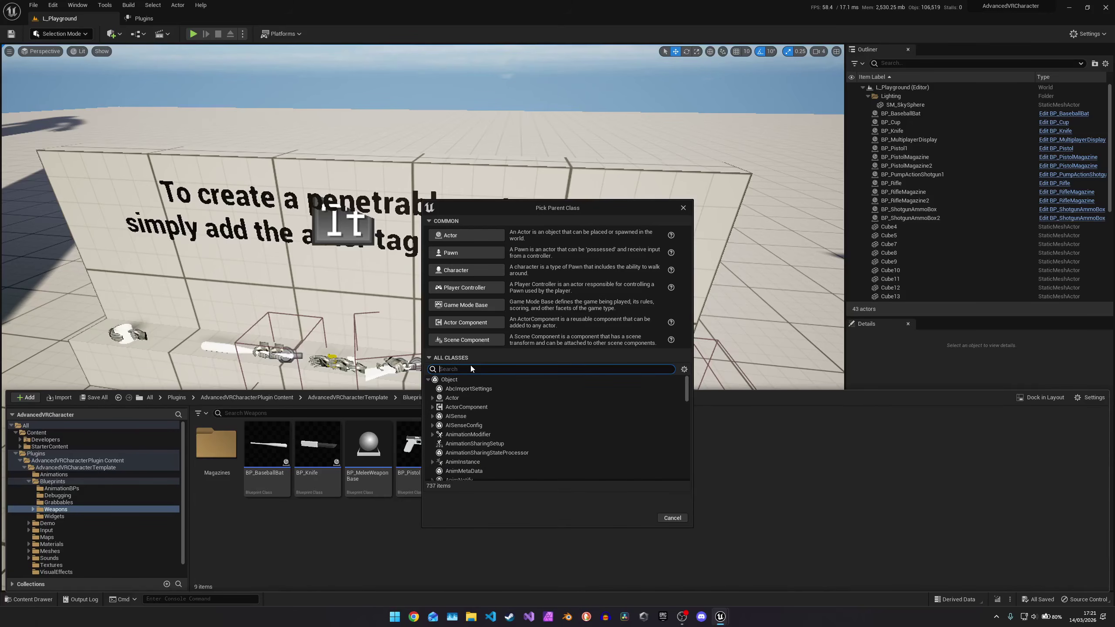
pyautogui.write('weapon')
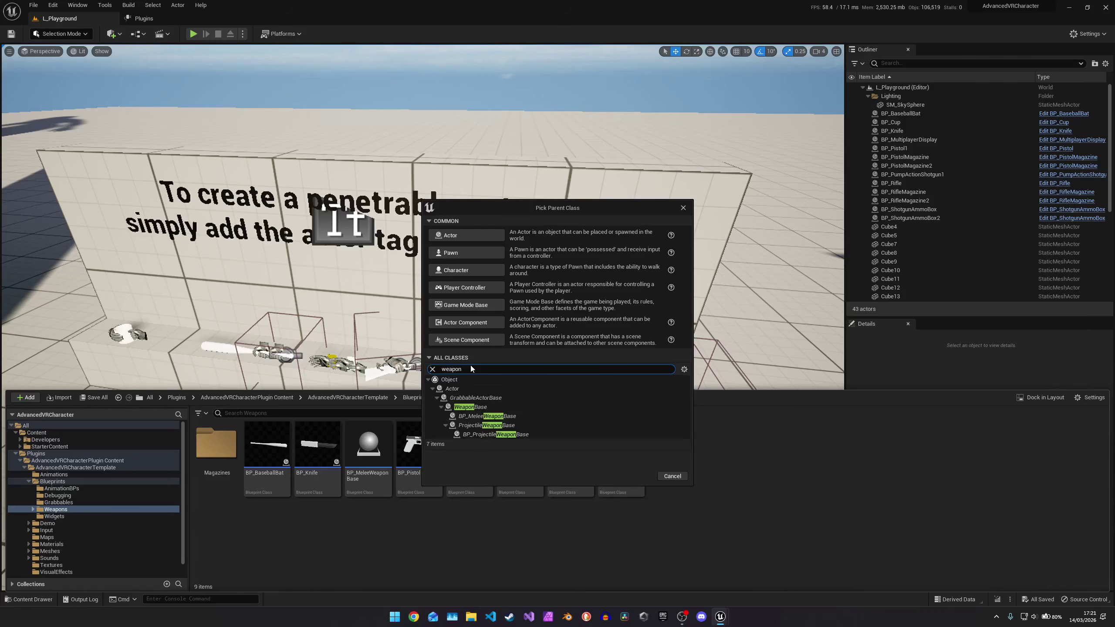
pyautogui.write('base')
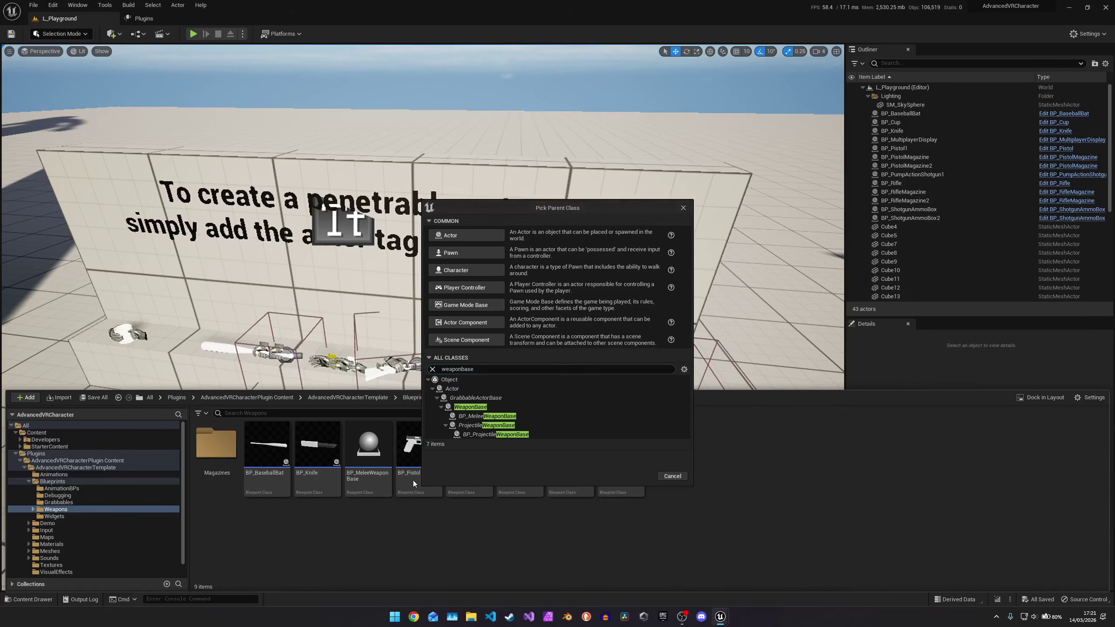
pyautogui.click(672, 476)
# Step: Open BP_MeleeWeaponBase docked in the main editor window and search its default properties for "variable"
pyautogui.click(373, 451)
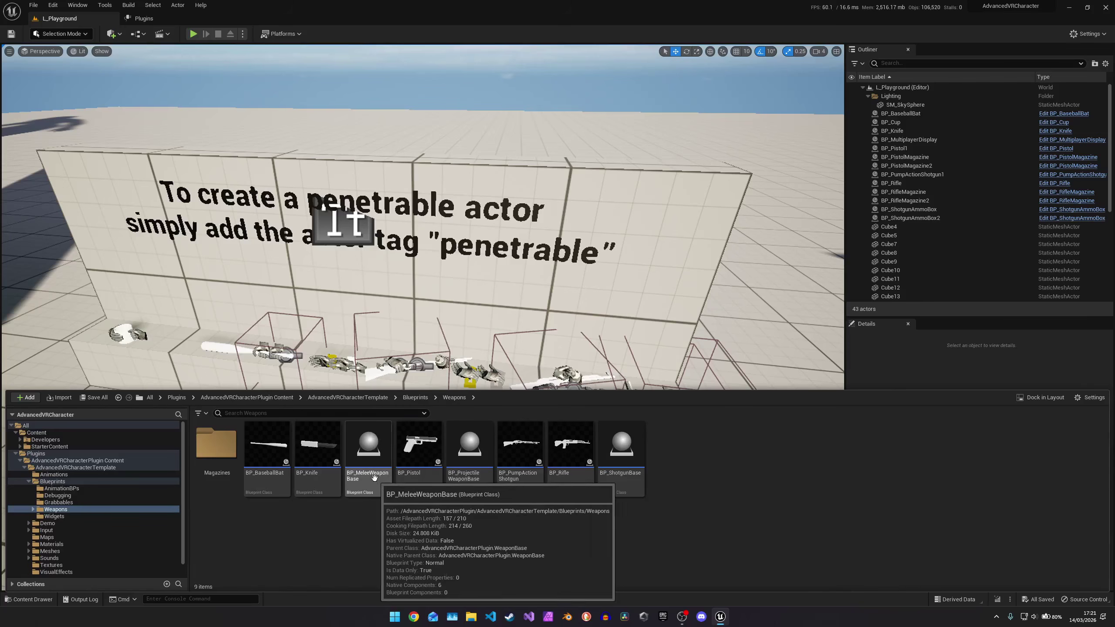
pyautogui.doubleClick(375, 452)
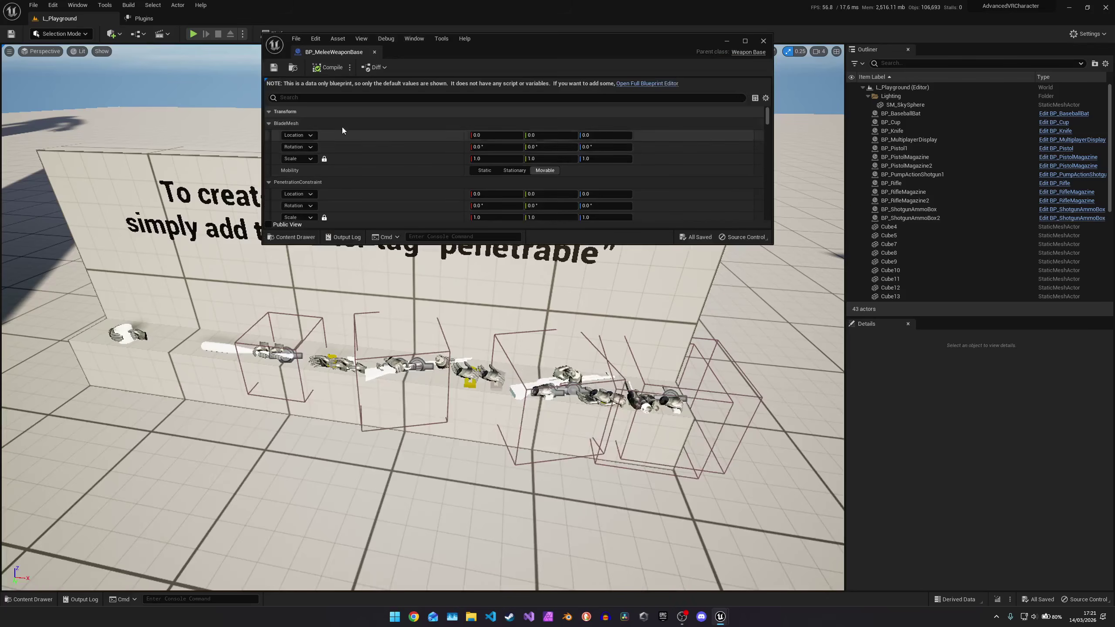
pyautogui.moveTo(319, 53); pyautogui.dragTo(315, 22)
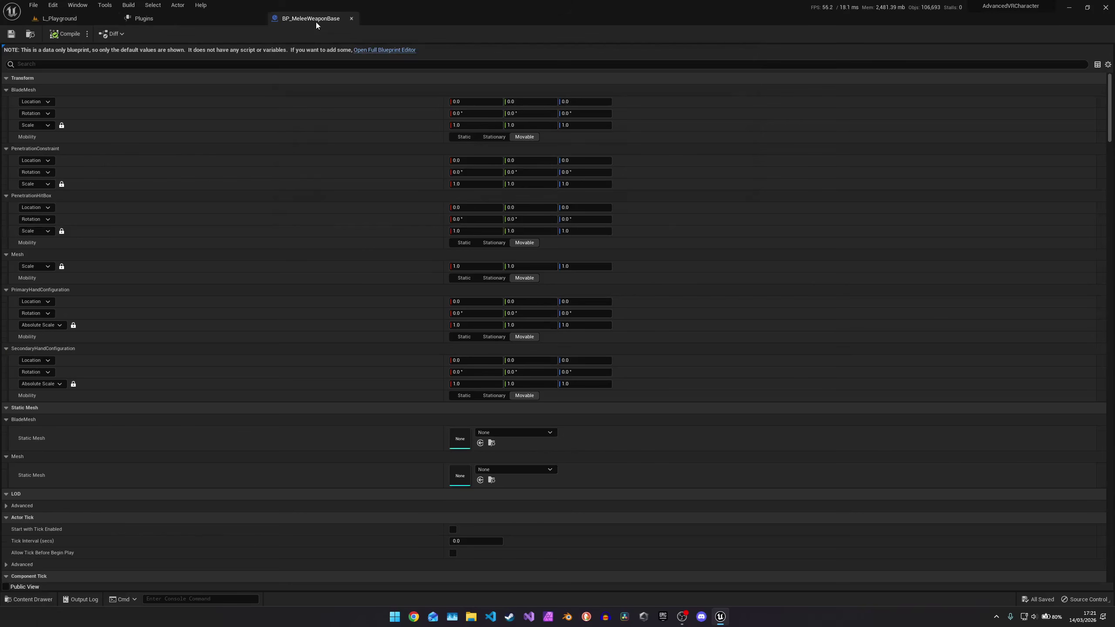
pyautogui.click(339, 63)
pyautogui.write('variable')
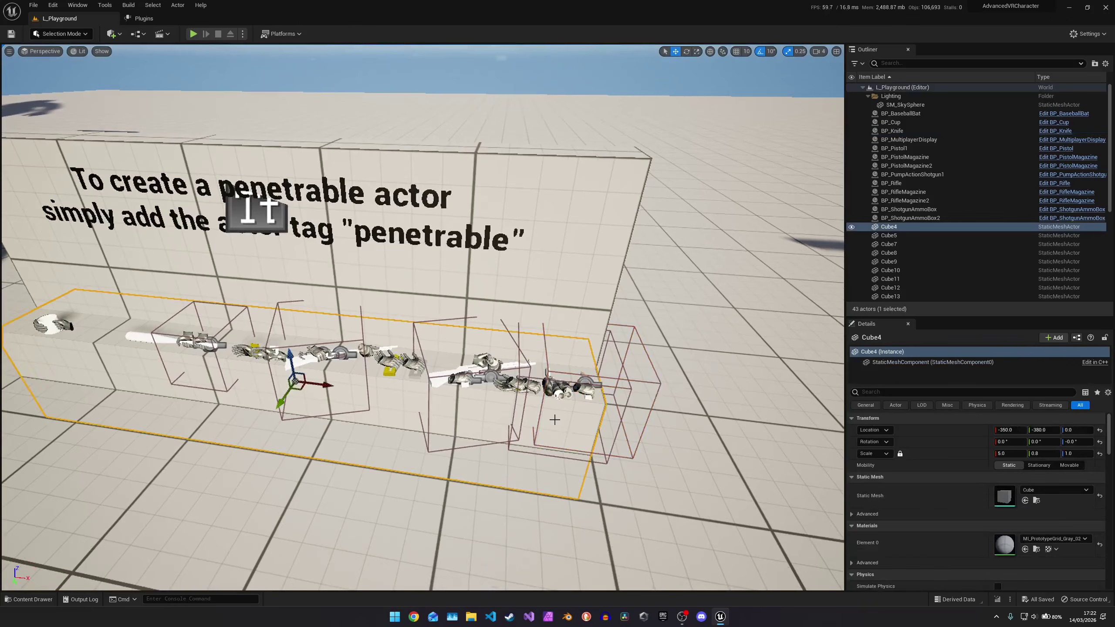
# Step: Open the BP_Knife blueprint from the level in the full Blueprint editor and show its 3D preview
pyautogui.press('Escape')
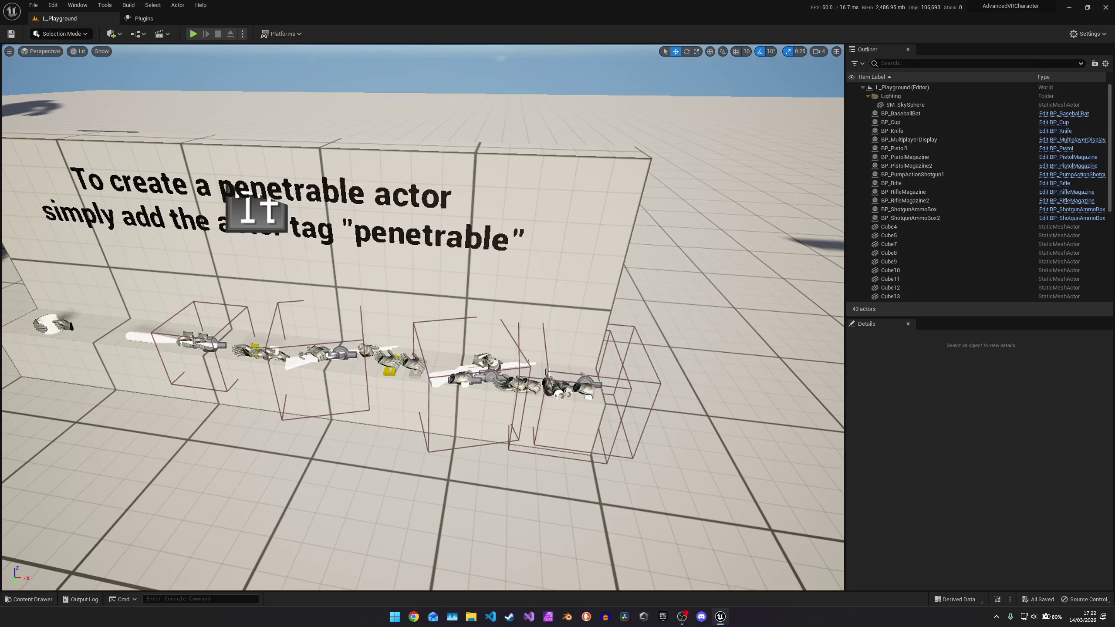
pyautogui.doubleClick(893, 131)
pyautogui.hotkey('ctrl', 'e')
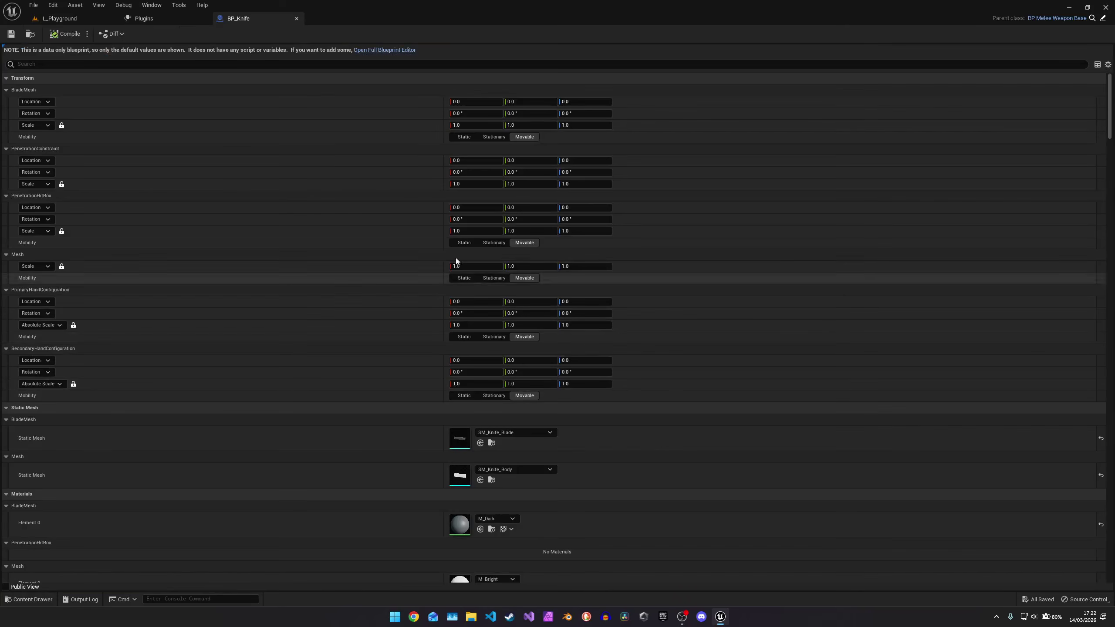
pyautogui.click(372, 51)
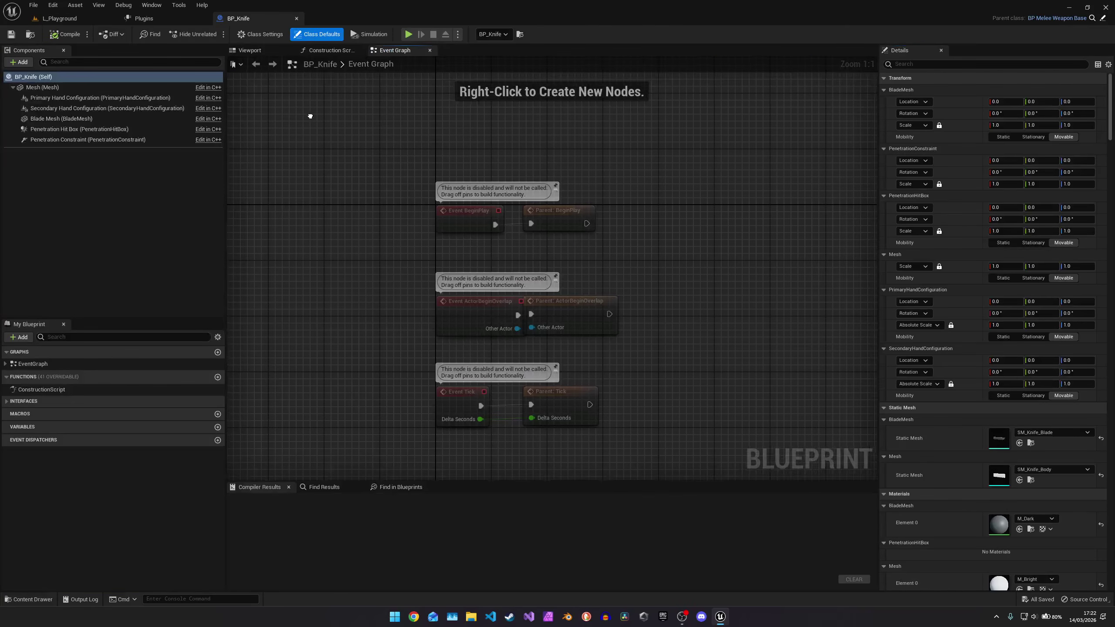
pyautogui.click(250, 51)
pyautogui.press('w')
pyautogui.moveTo(377, 185); pyautogui.dragTo(392, 153, button='right')
# Step: Copy and clear the Custom Pose Deltas of the Primary Hand Configuration, and compile and save BP_Knife
pyautogui.click(100, 97)
pyautogui.press('d')
pyautogui.moveTo(526, 264); pyautogui.dragTo(338, 272, button='right')
pyautogui.rightClick(910, 255)
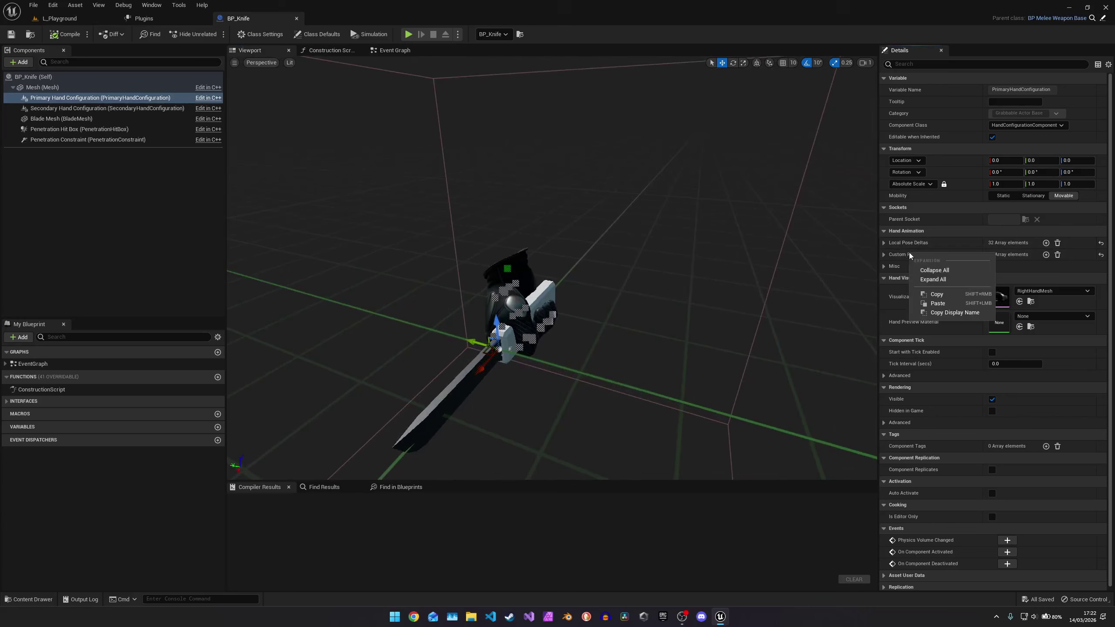
pyautogui.click(937, 294)
pyautogui.click(1057, 255)
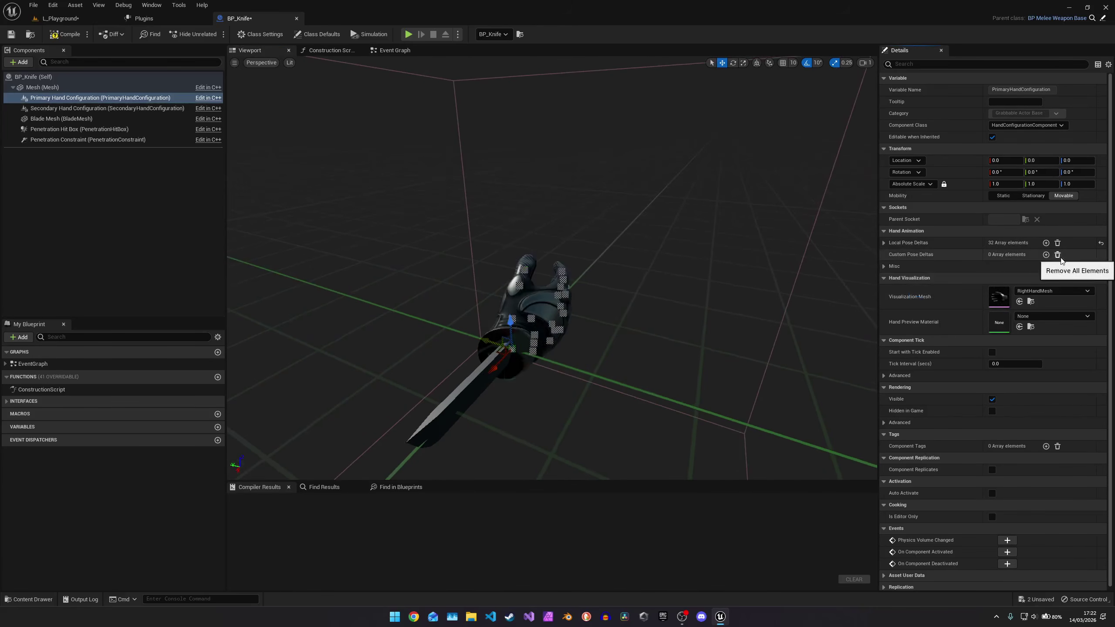
pyautogui.click(65, 36)
pyautogui.click(10, 34)
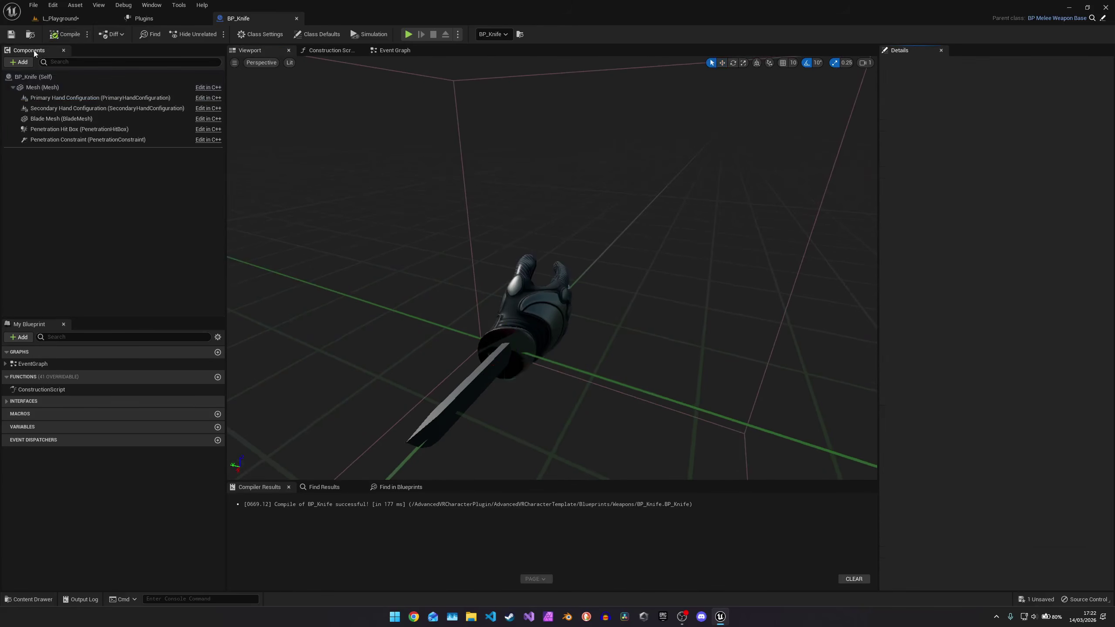
# Step: Remove all Local Pose Deltas from the Primary Hand Configuration, and compile and save the knife blueprint
pyautogui.click(540, 328)
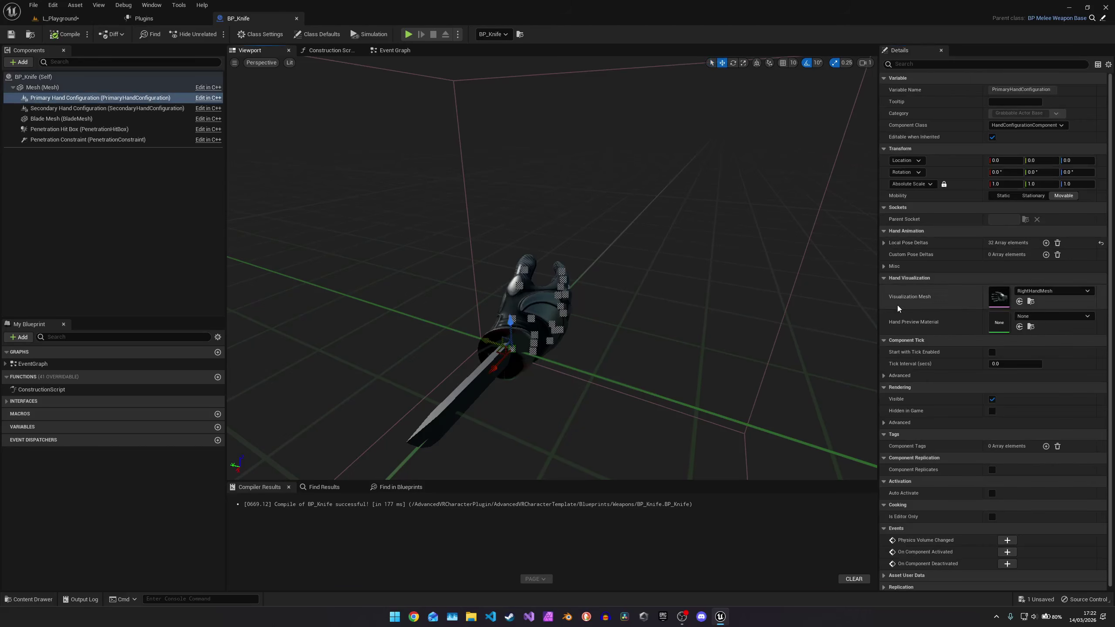
pyautogui.click(1058, 243)
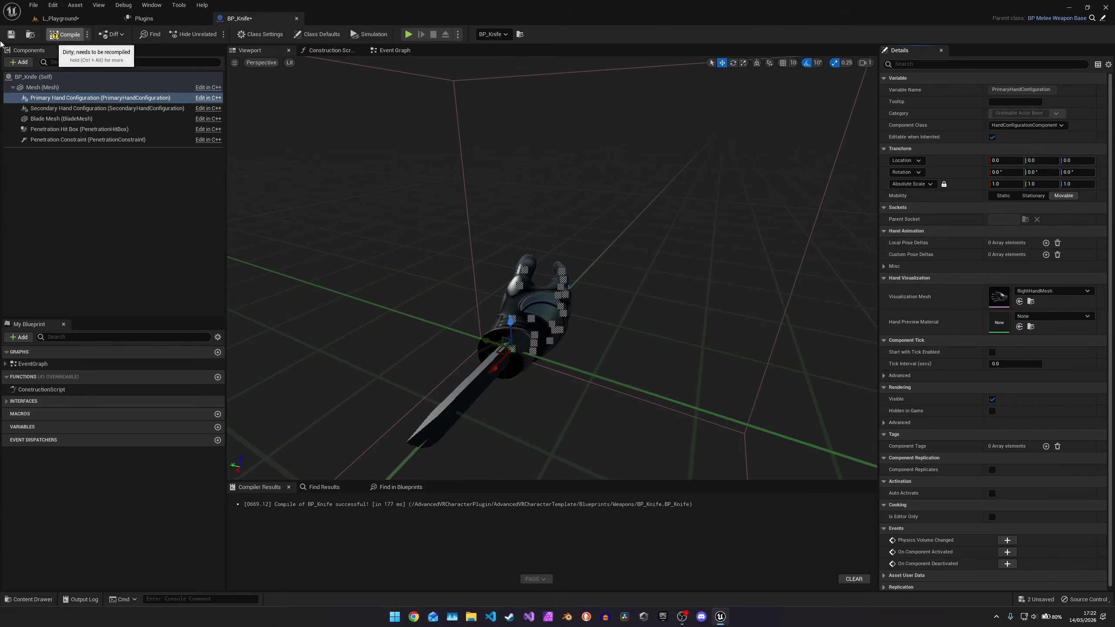
pyautogui.click(65, 34)
pyautogui.click(11, 37)
pyautogui.press('a')
pyautogui.moveTo(606, 334); pyautogui.dragTo(746, 333, button='right')
pyautogui.click(605, 334)
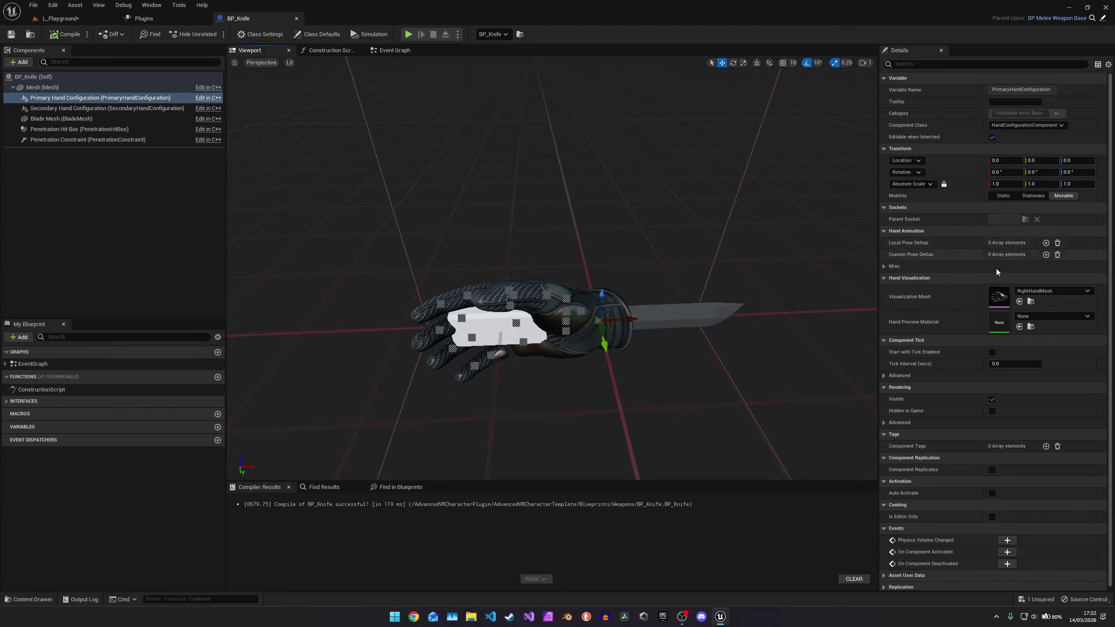
# Step: Switch the Secondary Hand Configuration's Visible option on and back off
pyautogui.click(88, 108)
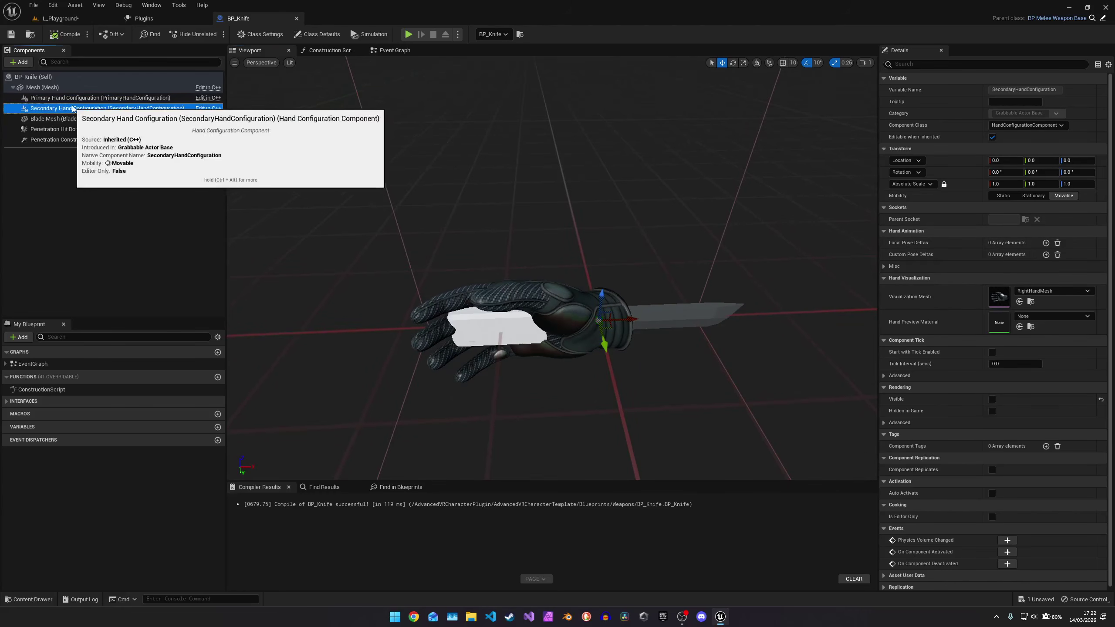
pyautogui.click(992, 399)
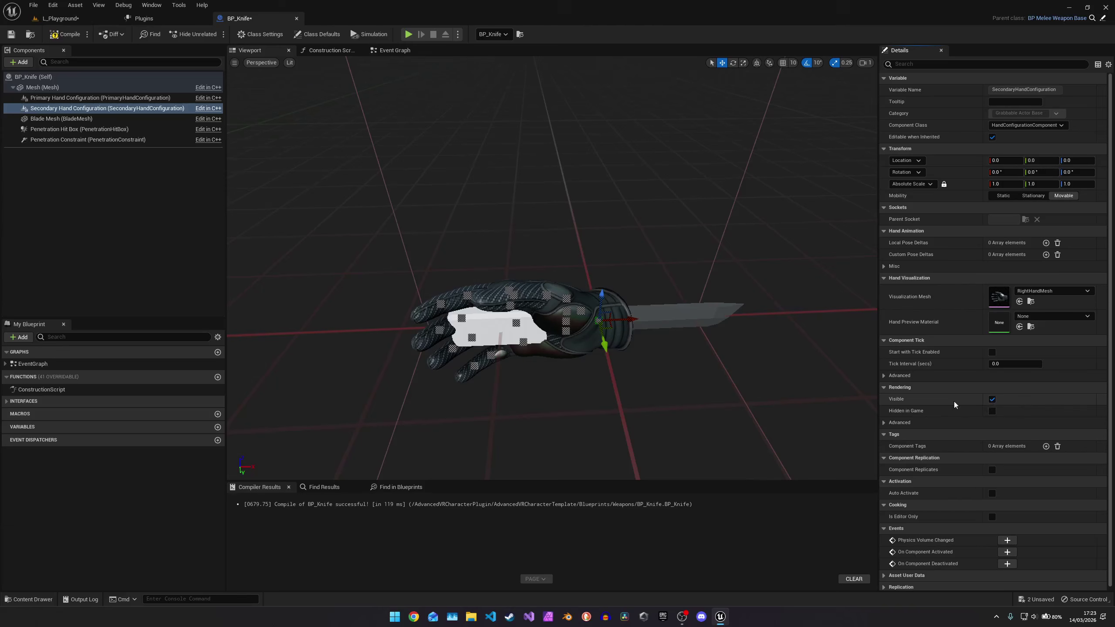
pyautogui.click(992, 399)
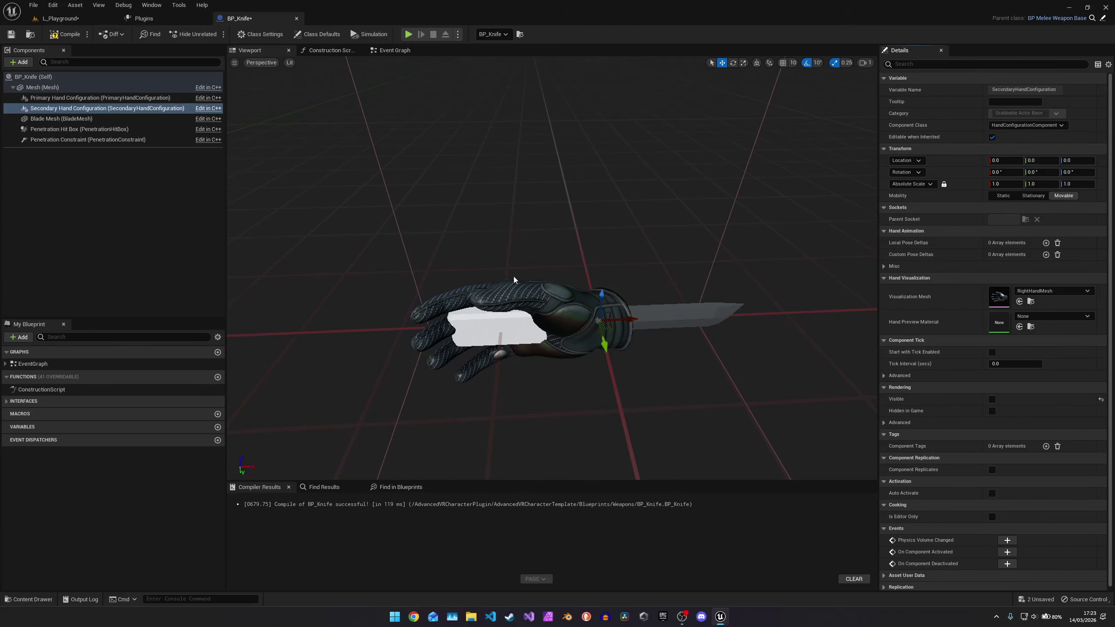
pyautogui.moveTo(646, 285)
pyautogui.mouseDown(button='right')
pyautogui.moveTo(619, 303)
pyautogui.moveTo(646, 286)
pyautogui.mouseUp(button='right')
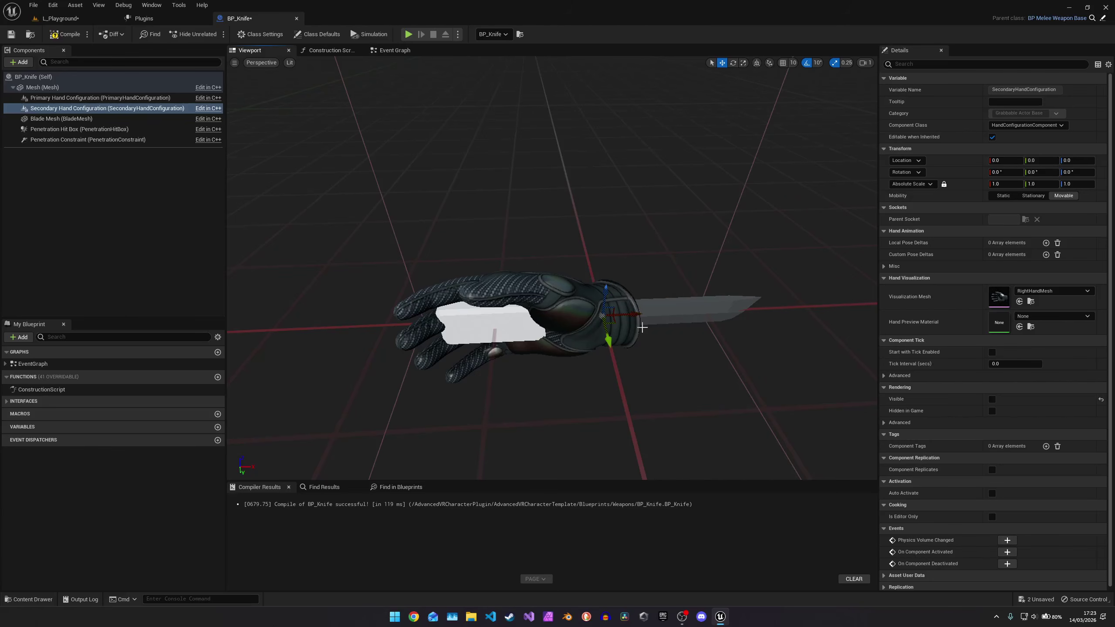
# Step: Try moving the whole Primary Hand Configuration component and reset its location to the default
pyautogui.click(122, 97)
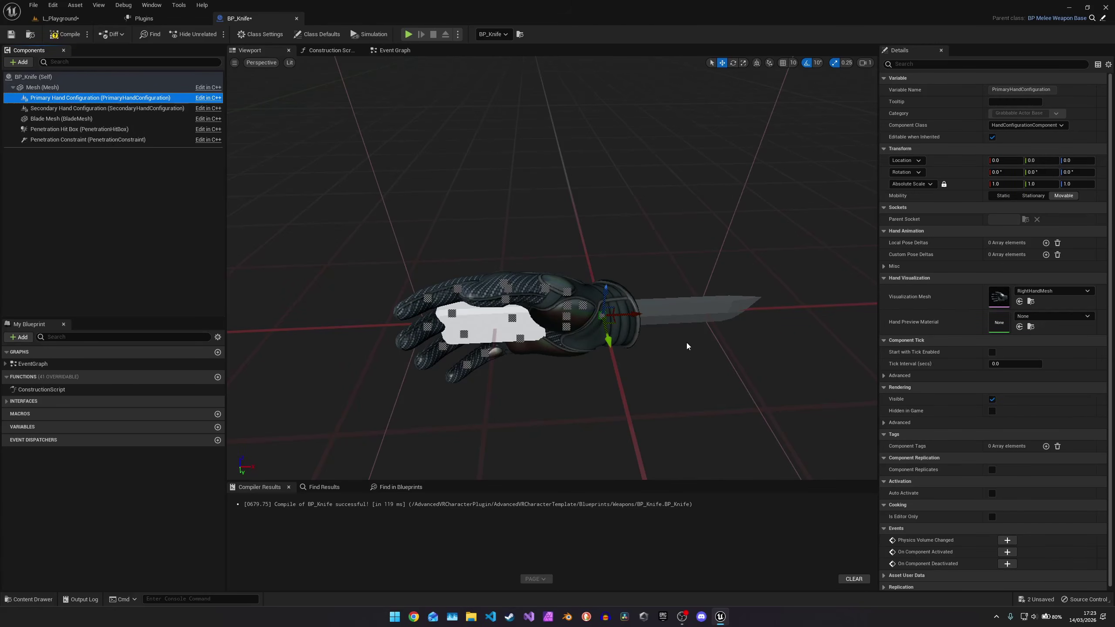
pyautogui.moveTo(611, 324); pyautogui.dragTo(568, 281)
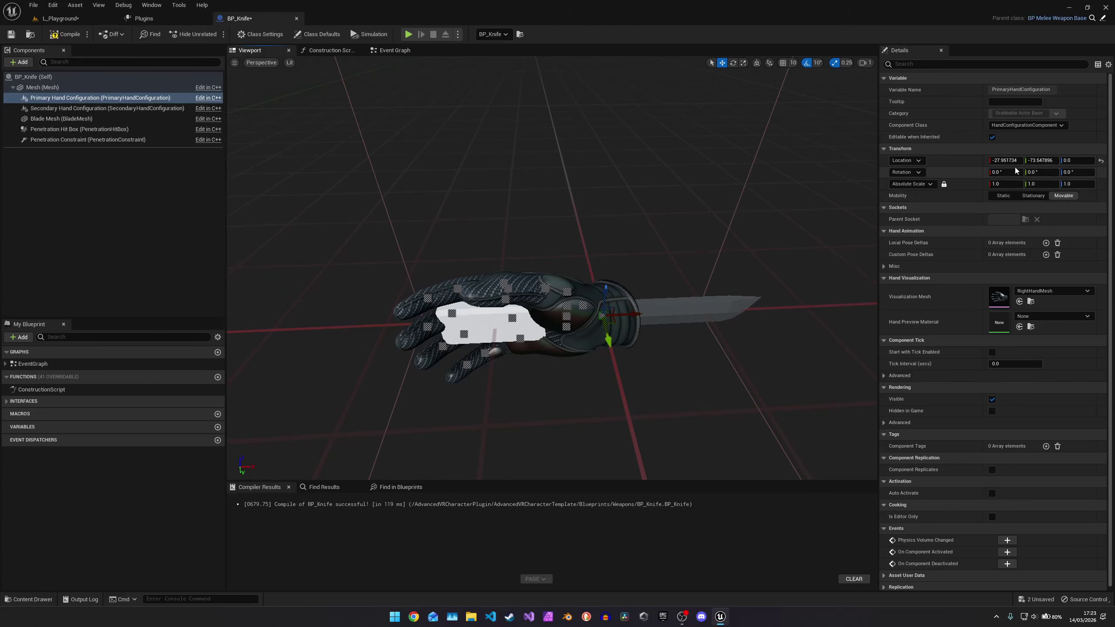
pyautogui.click(1101, 161)
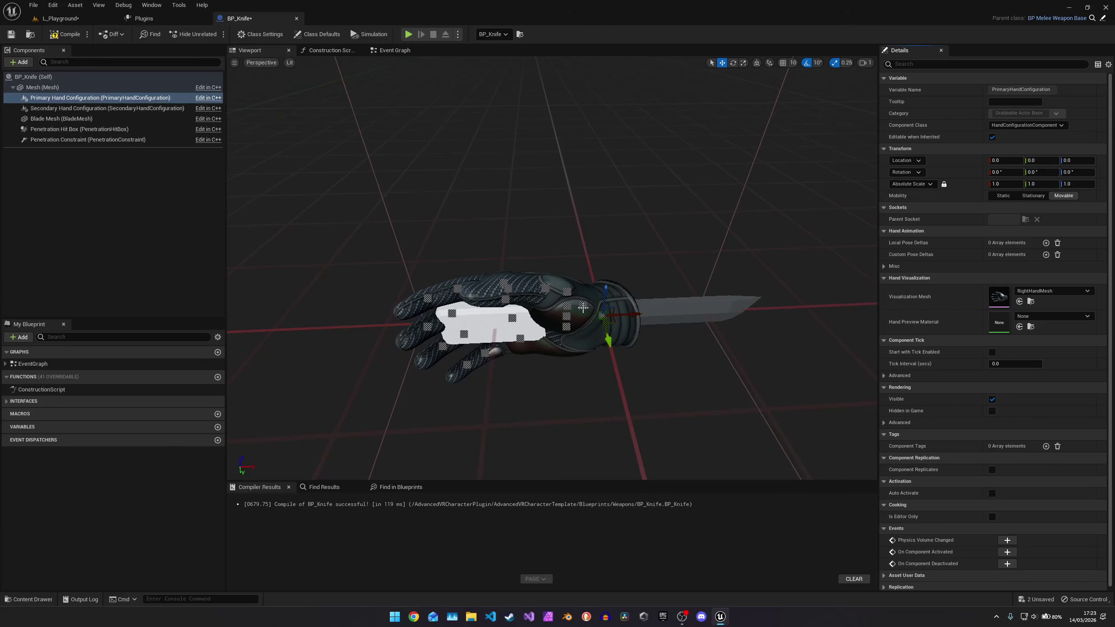
# Step: Select the primary hand's hand_r bone and move it along the knife toward the end of the handle
pyautogui.click(583, 307)
pyautogui.click(568, 292)
pyautogui.moveTo(569, 292); pyautogui.dragTo(610, 327, button='right')
pyautogui.click(602, 329)
pyautogui.moveTo(615, 309); pyautogui.dragTo(534, 299)
# Step: Rotate the hand_r bone so the fingers point from the handle's end toward the blade, and turn off rotation snapping
pyautogui.press('e')
pyautogui.moveTo(469, 263); pyautogui.dragTo(408, 307)
pyautogui.moveTo(472, 342); pyautogui.dragTo(494, 325)
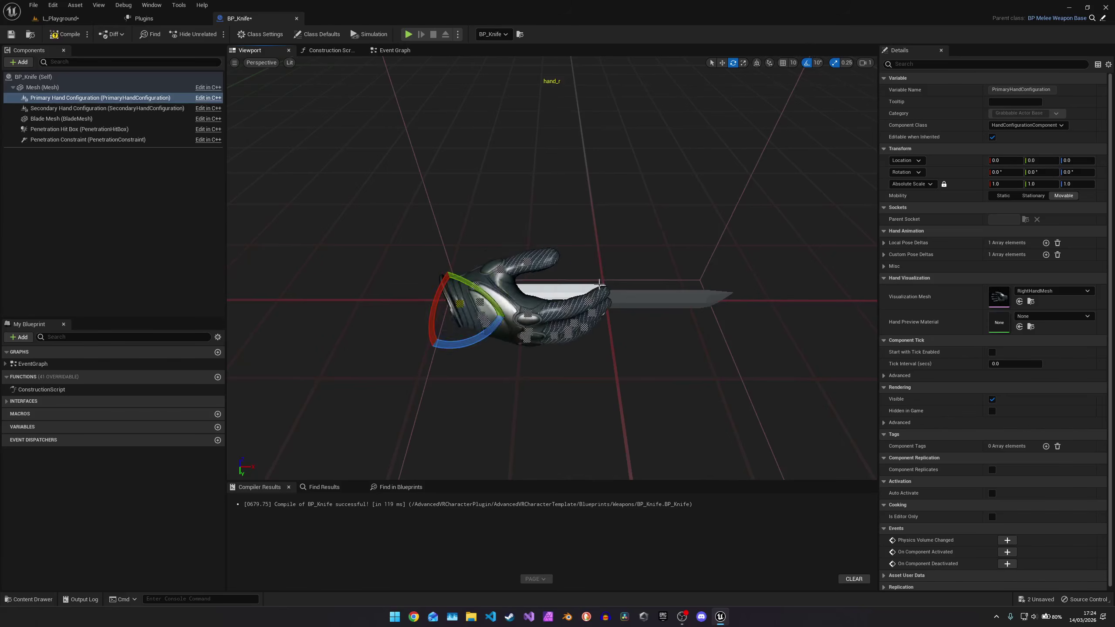
pyautogui.click(807, 63)
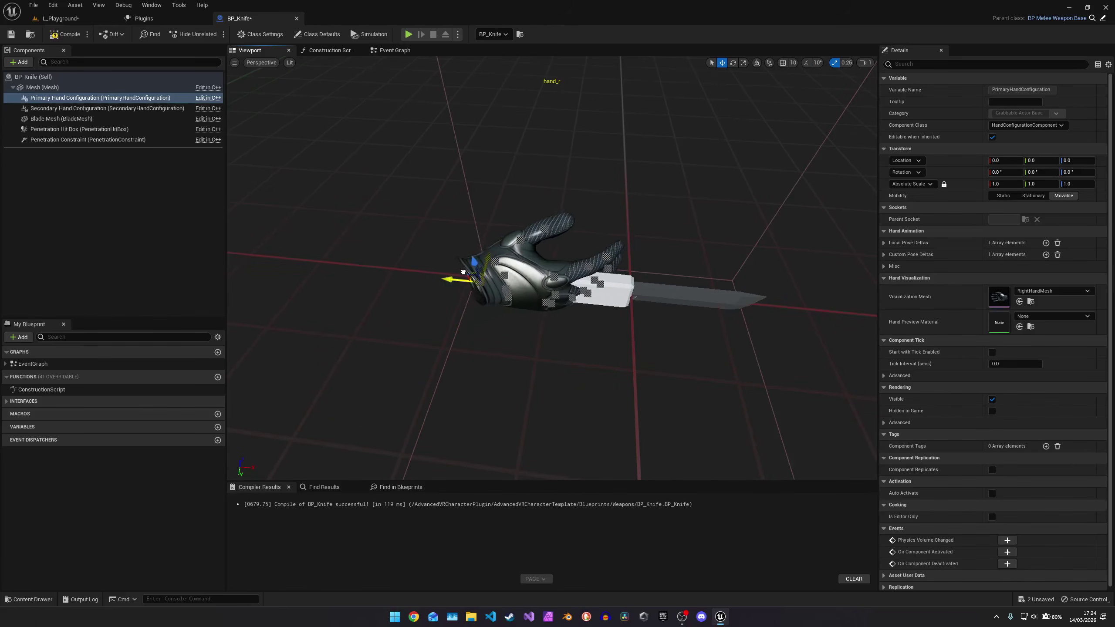
# Step: Move the hand_r bone along the knife so the palm sits against the handle, checking the fit from both sides
pyautogui.moveTo(464, 269); pyautogui.dragTo(426, 284)
pyautogui.moveTo(426, 283); pyautogui.dragTo(255, 272, button='right')
pyautogui.moveTo(762, 341); pyautogui.dragTo(738, 364, button='right')
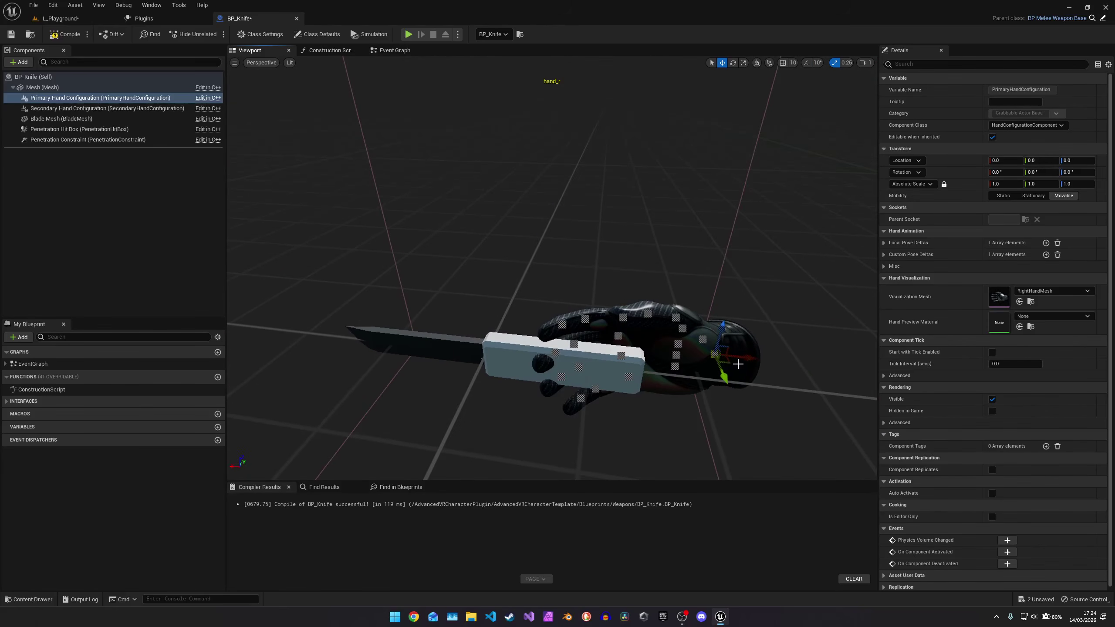
pyautogui.moveTo(739, 356); pyautogui.dragTo(667, 349)
pyautogui.moveTo(730, 378); pyautogui.dragTo(743, 383, button='right')
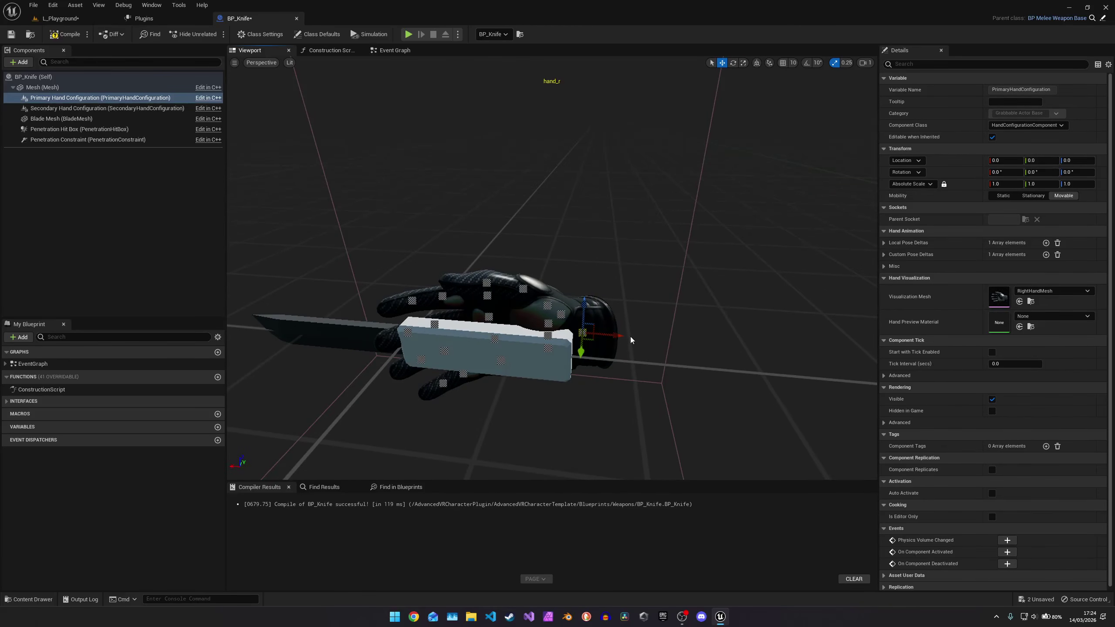
pyautogui.moveTo(626, 324); pyautogui.dragTo(626, 323, button='right')
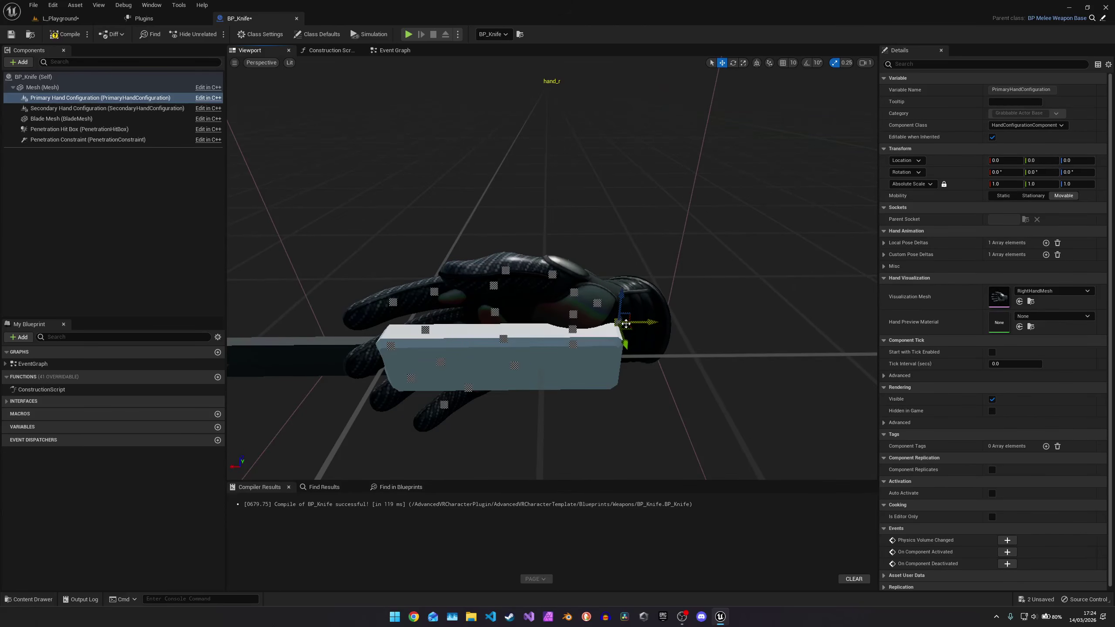
pyautogui.moveTo(626, 324); pyautogui.dragTo(626, 283, button='right')
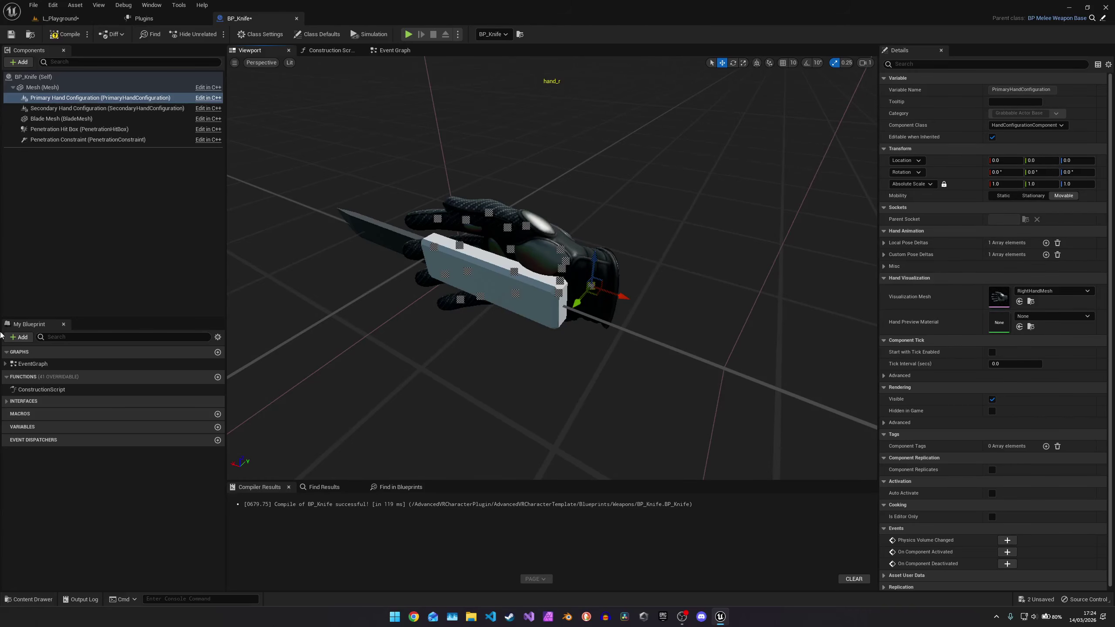
# Step: Clear the primary hand's Custom Pose Deltas and Local Pose Deltas, and compile and save the knife blueprint
pyautogui.click(1058, 254)
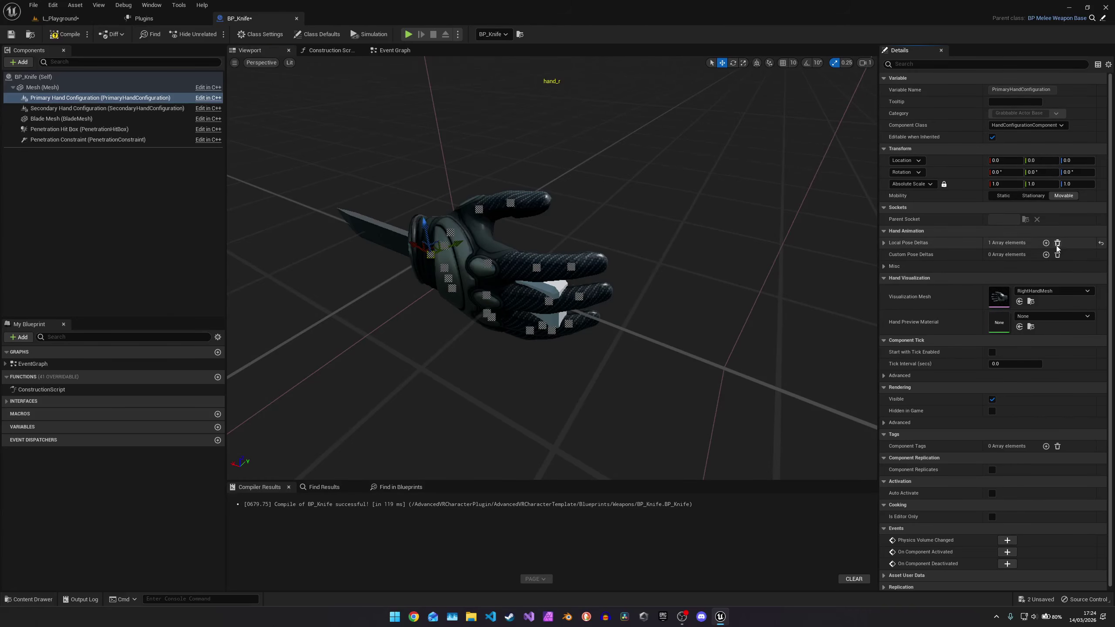
pyautogui.click(70, 35)
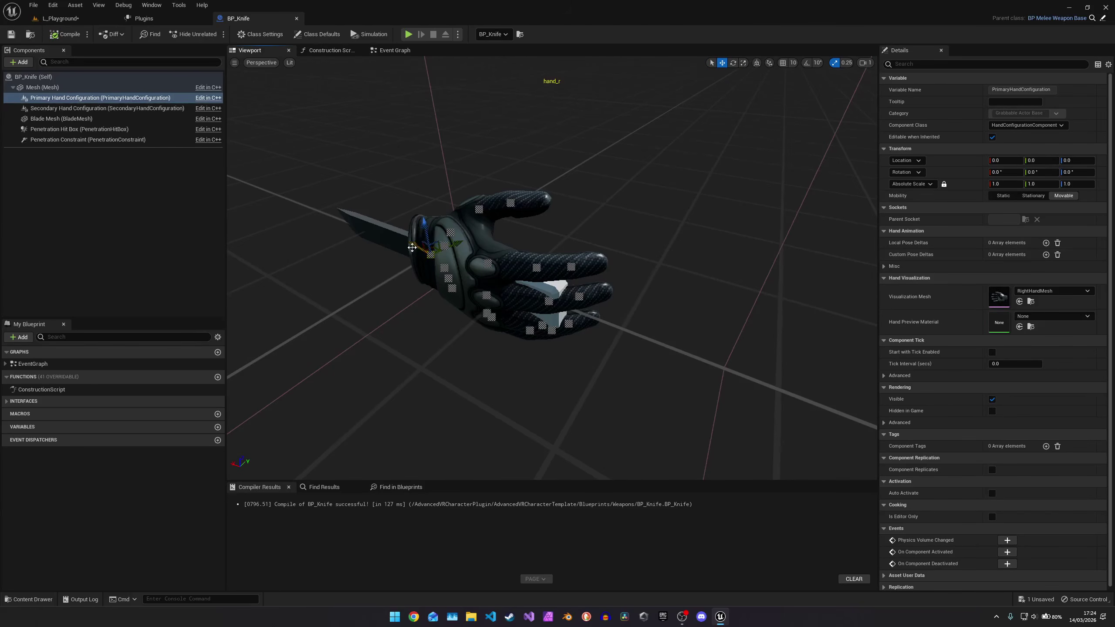
# Step: Nudge the hand_r bone slightly and set the rotation of its custom Delta Pose to 0, 0, 0
pyautogui.moveTo(412, 248); pyautogui.dragTo(415, 249)
pyautogui.click(883, 255)
pyautogui.click(891, 267)
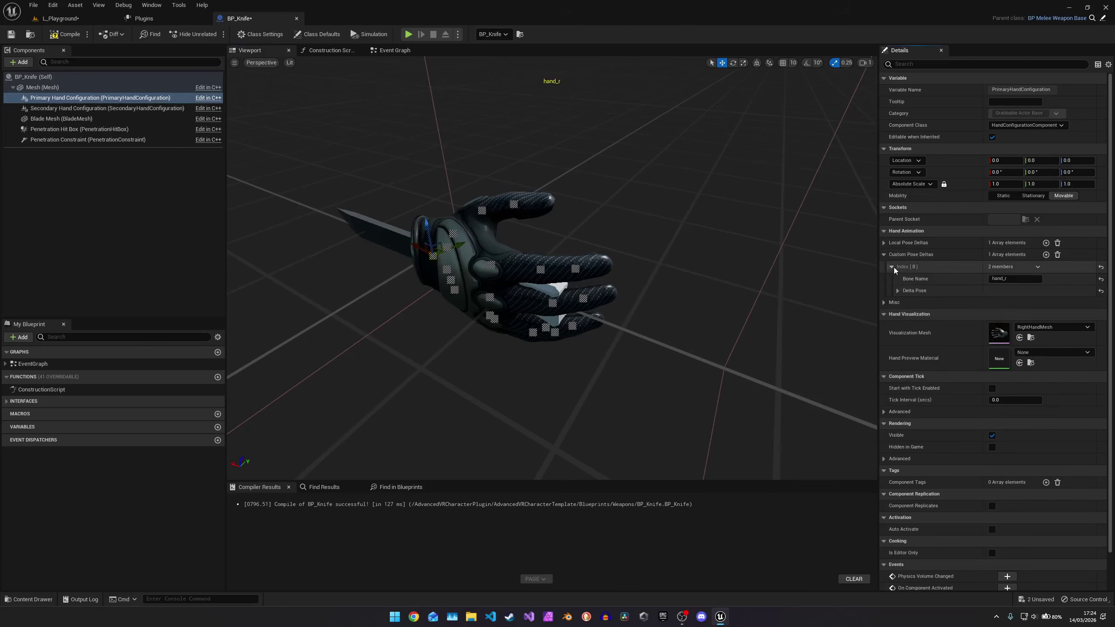
pyautogui.click(898, 290)
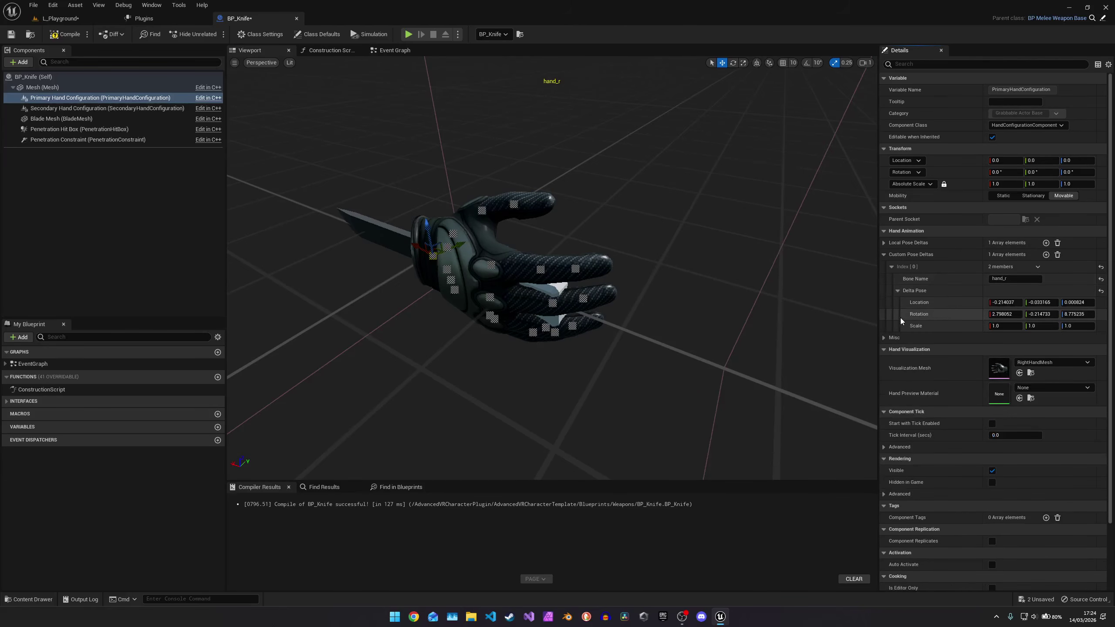
pyautogui.write('0')
pyautogui.press('Tab')
pyautogui.write('0')
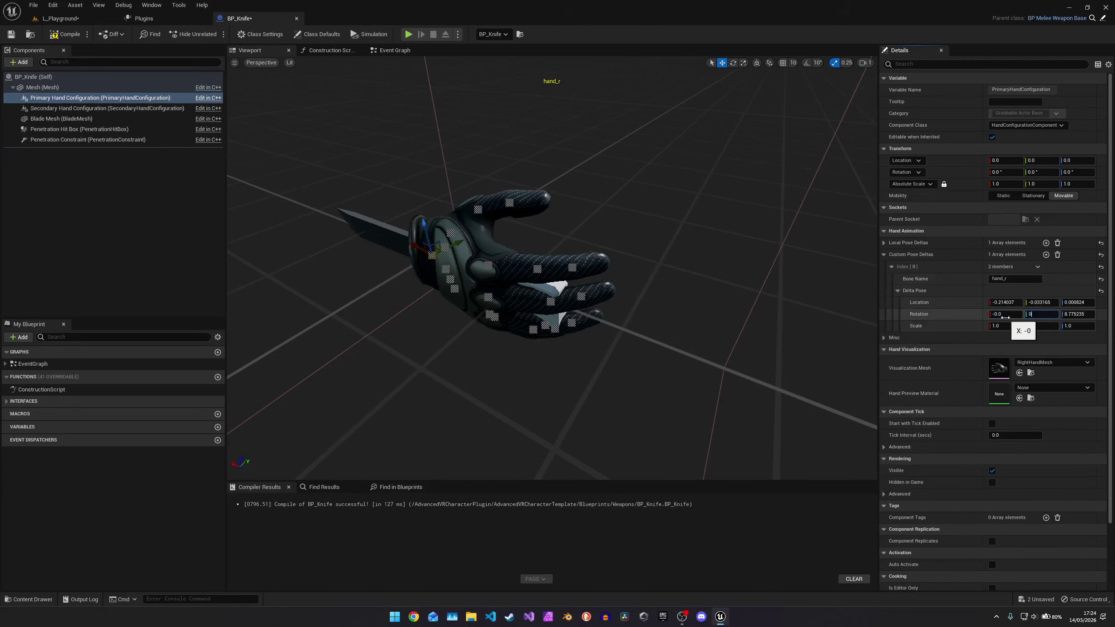
pyautogui.press('Tab')
pyautogui.write('0')
pyautogui.press('Return')
# Step: Play-test the L_Playground level to examine how the character's right hand holds the knife, and stop the session
pyautogui.click(70, 18)
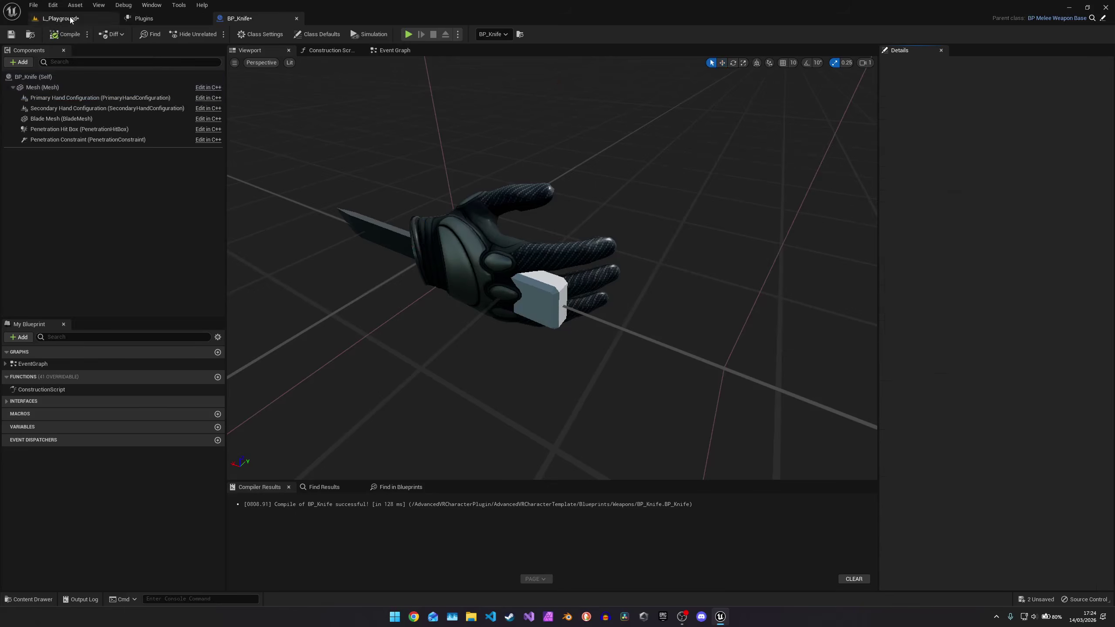
pyautogui.click(581, 162)
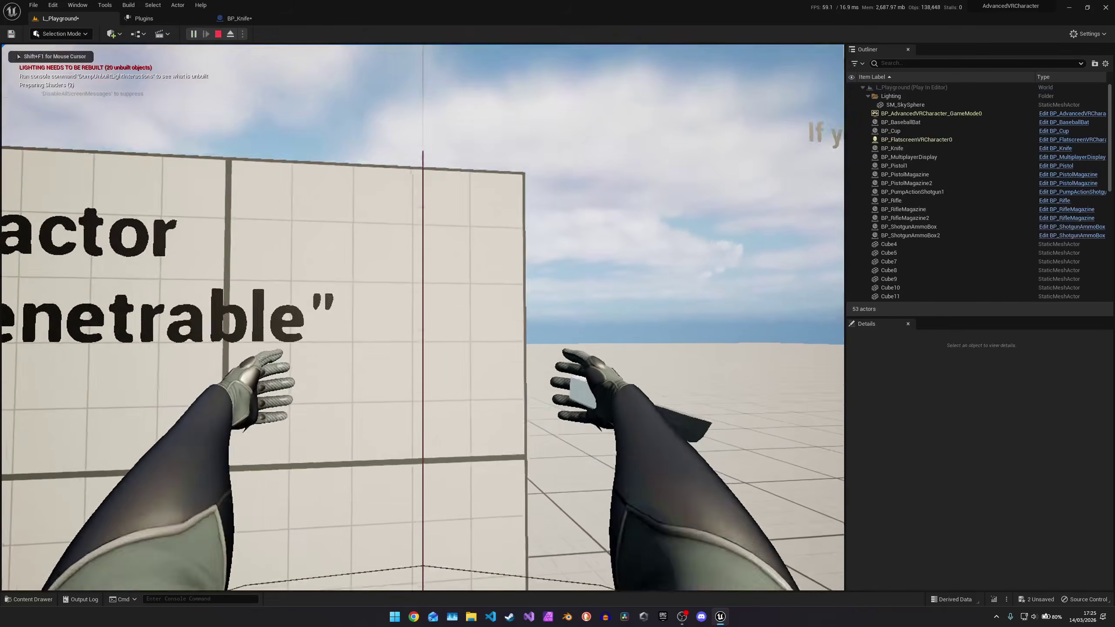
pyautogui.press('s')
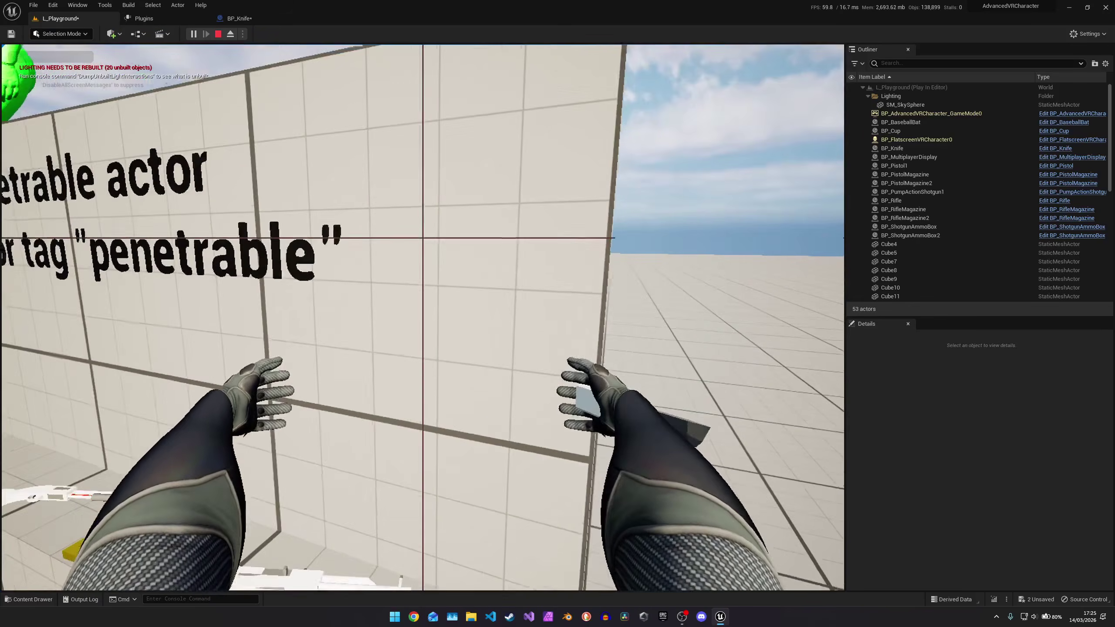
pyautogui.press('w')
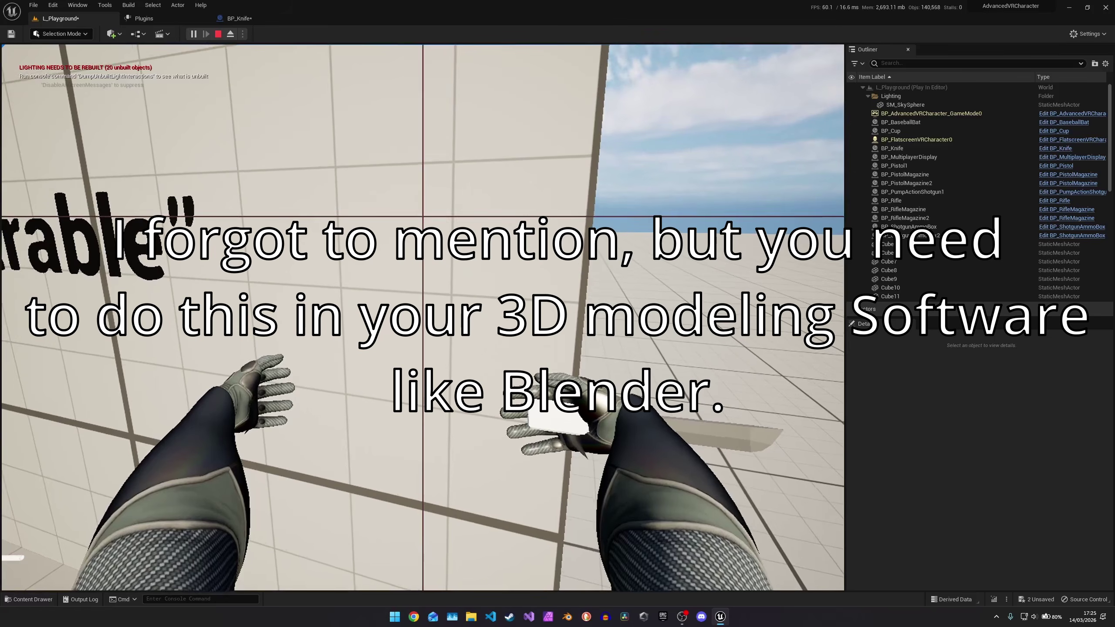
pyautogui.press('Escape')
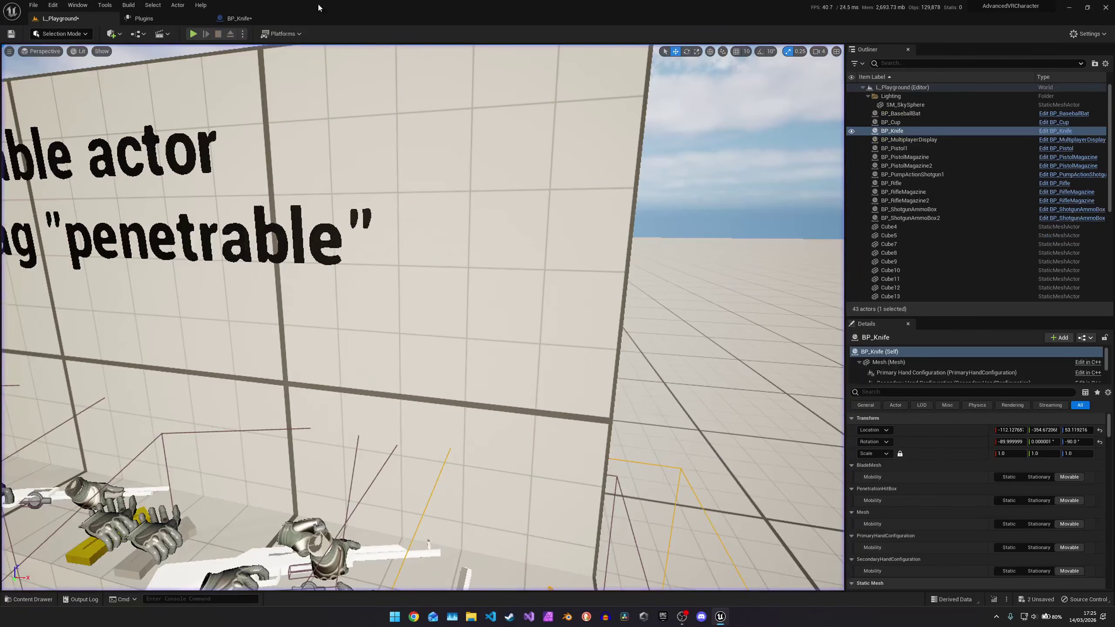
# Step: Return to BP_Knife and move the primary hand's hand_r bone along X to about -16.7, beyond the handle's end
pyautogui.click(239, 18)
pyautogui.click(489, 219)
pyautogui.press('w')
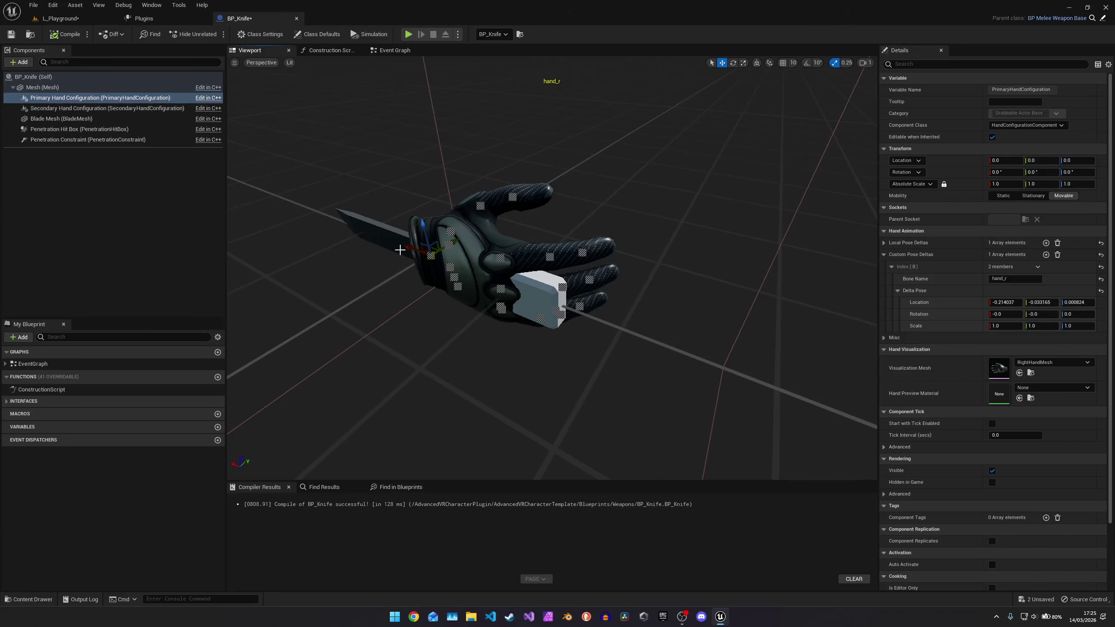
pyautogui.moveTo(400, 250); pyautogui.dragTo(580, 231)
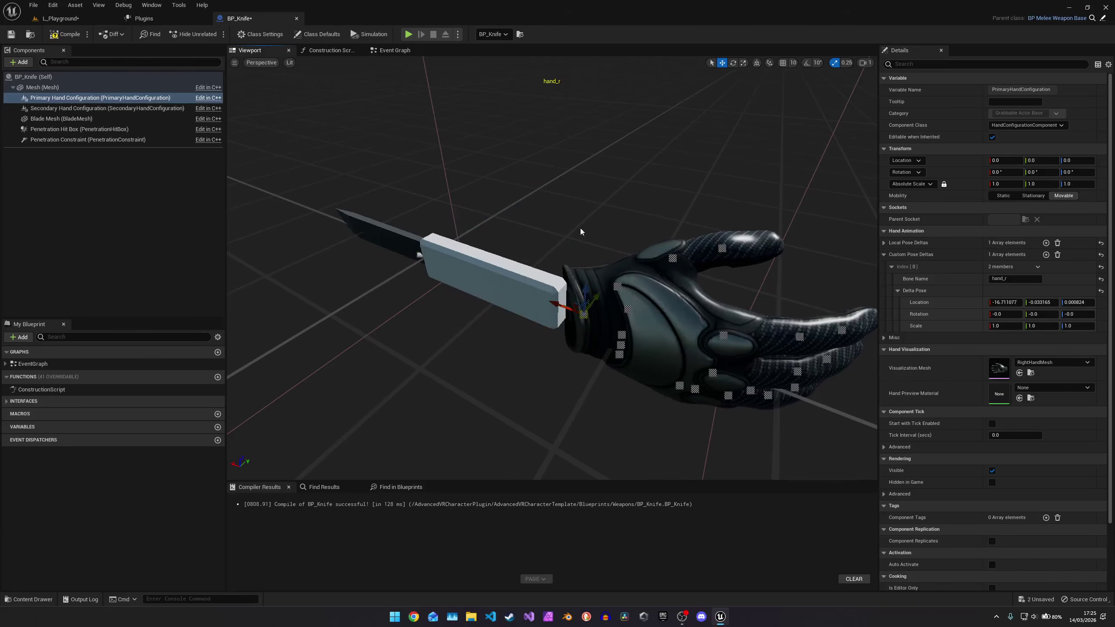
# Step: Rotate the hand_r bone around Z to about -173.5 so the fingers point along the handle toward the blade
pyautogui.press('e')
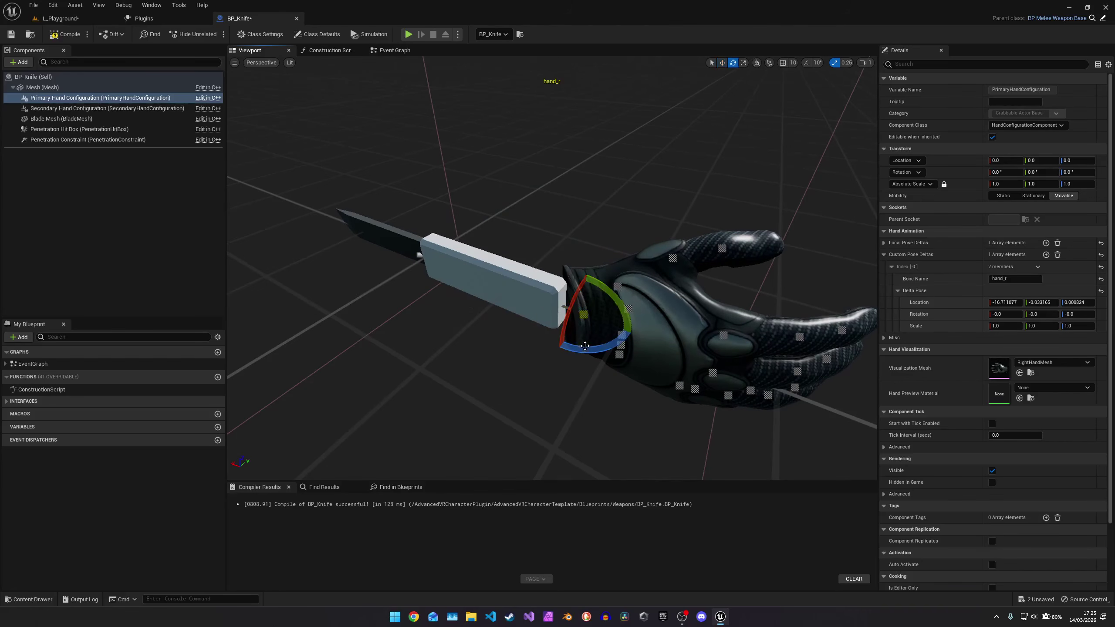
pyautogui.moveTo(595, 303)
pyautogui.mouseDown(button='right')
pyautogui.moveTo(527, 304)
pyautogui.moveTo(588, 310)
pyautogui.mouseUp(button='right')
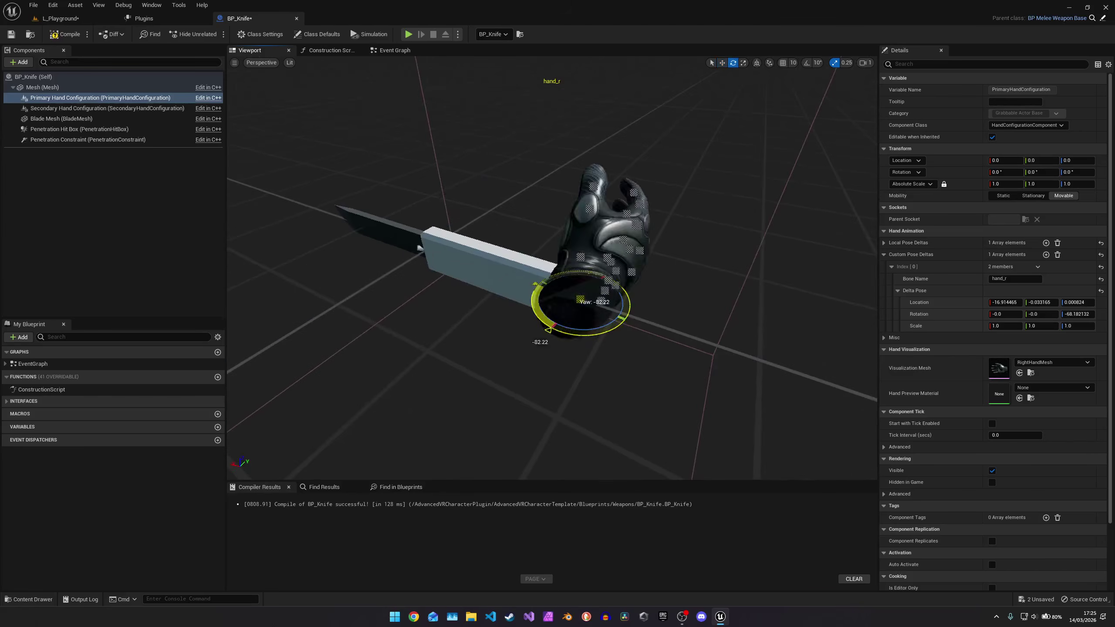
pyautogui.moveTo(615, 325); pyautogui.dragTo(577, 267)
pyautogui.press('w')
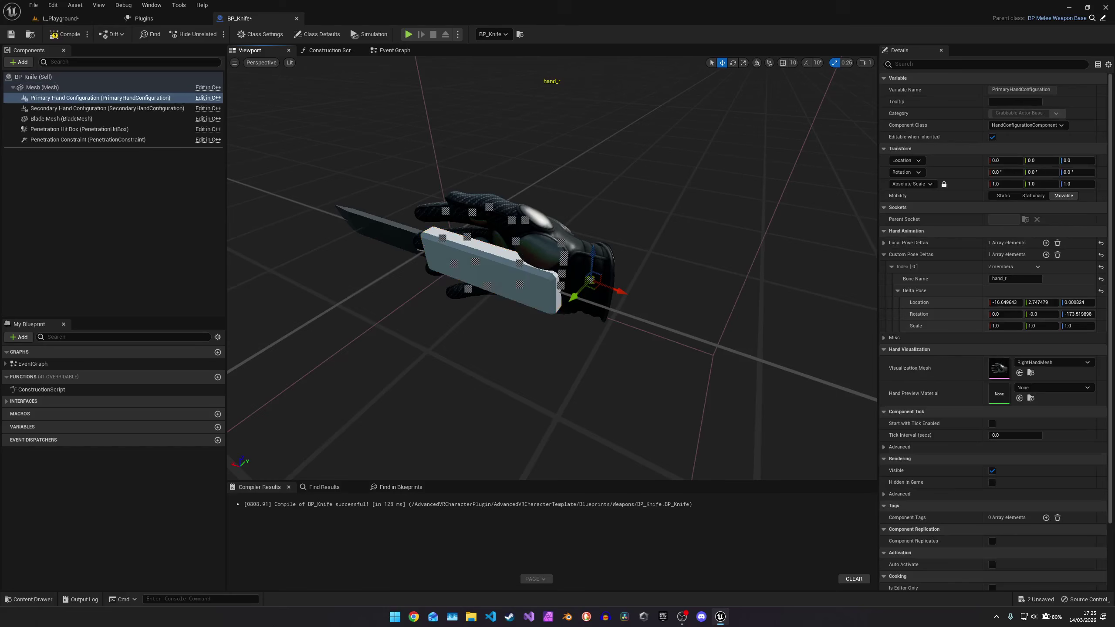
# Step: Select the pinky_01_r bone and rotate it to start bending the little finger toward the handle
pyautogui.click(520, 285)
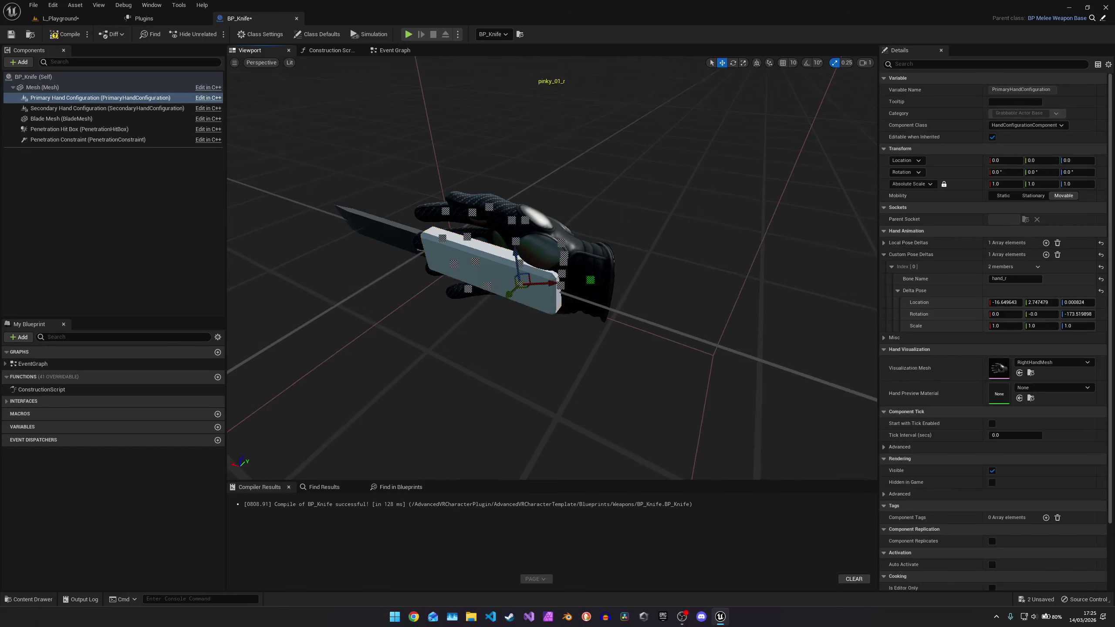
pyautogui.moveTo(575, 336); pyautogui.dragTo(637, 325, button='right')
pyautogui.press('e')
pyautogui.moveTo(504, 285); pyautogui.dragTo(522, 294)
# Step: Select the hand_r bone again and rotate the whole hand to bring the wrist above the handle
pyautogui.click(618, 227)
pyautogui.press('r')
pyautogui.press('e')
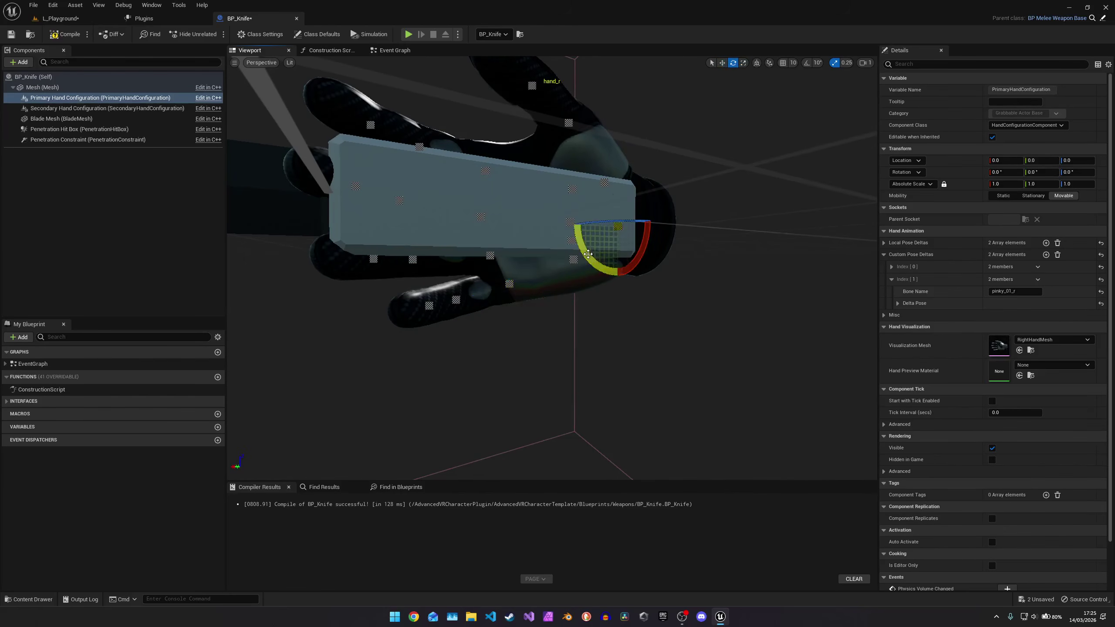
pyautogui.moveTo(614, 226); pyautogui.dragTo(607, 137)
# Step: Curl the little finger around the handle by rotating its bones, including pinky_02_r, and compile the blueprint
pyautogui.press('w')
pyautogui.click(570, 256)
pyautogui.press('e')
pyautogui.click(539, 268)
pyautogui.click(567, 283)
pyautogui.press('F7')
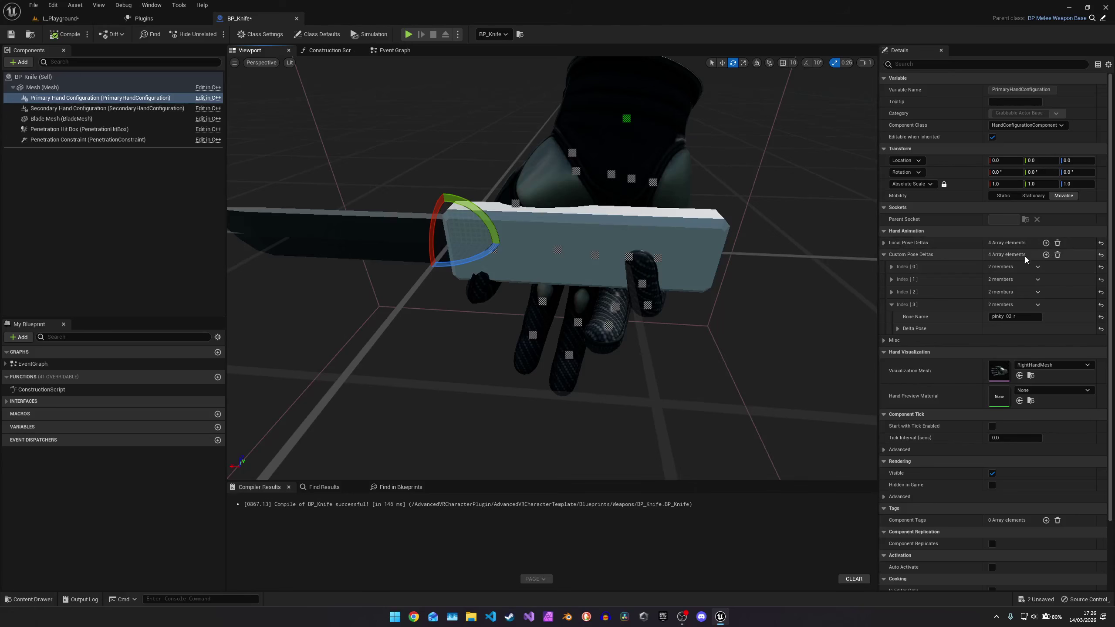
# Step: Clear the primary hand's Custom Pose Deltas and paste the previously copied grip pose in their place
pyautogui.click(1057, 255)
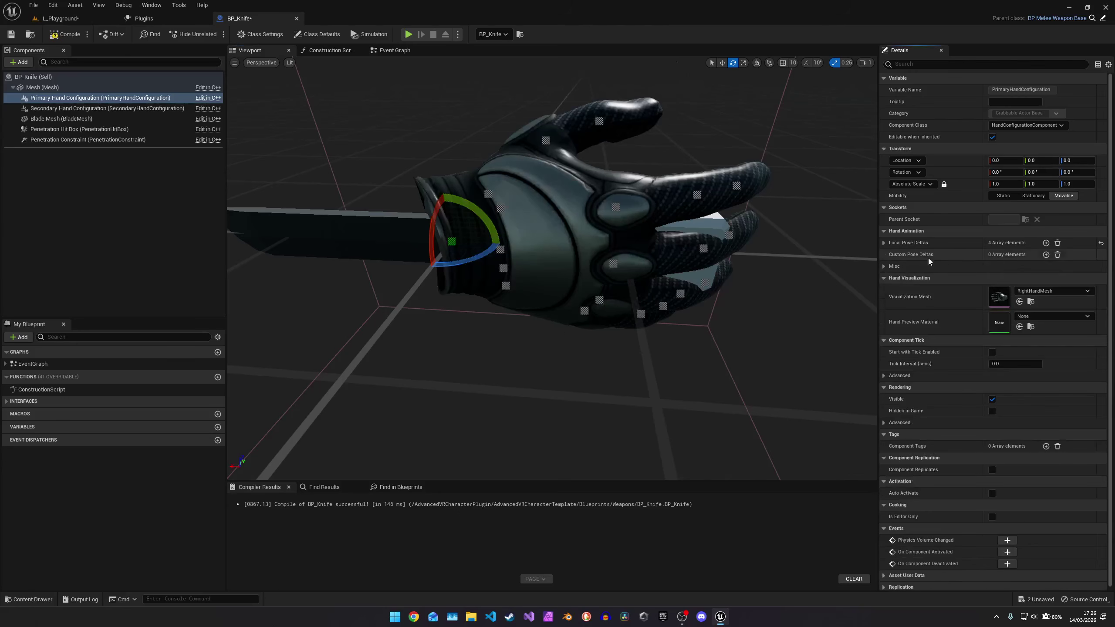
pyautogui.rightClick(921, 255)
pyautogui.click(950, 272)
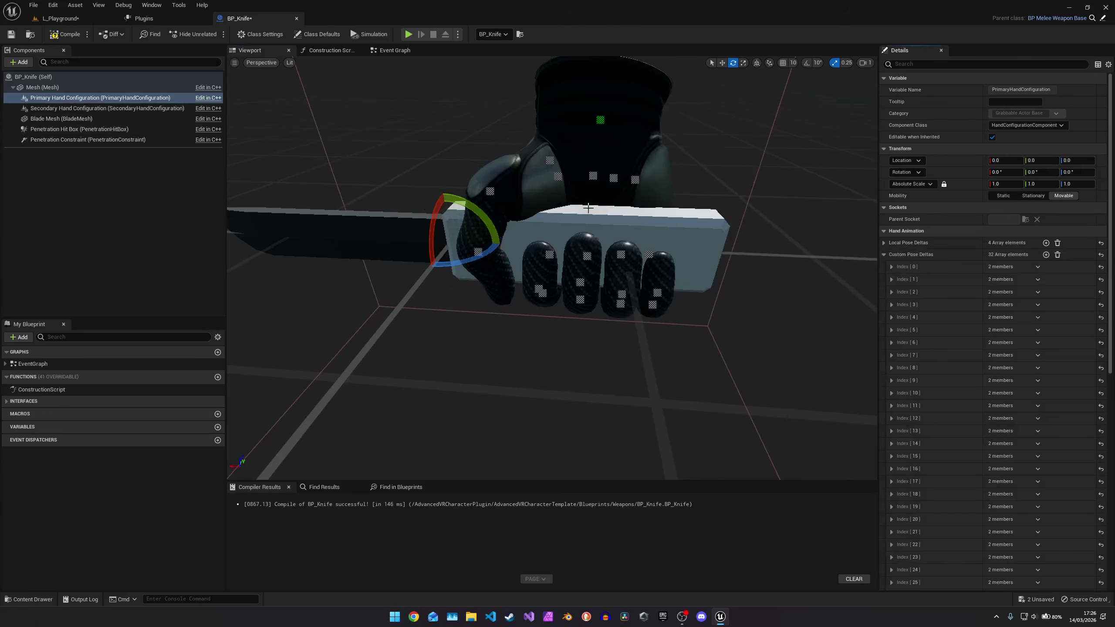
pyautogui.click(884, 255)
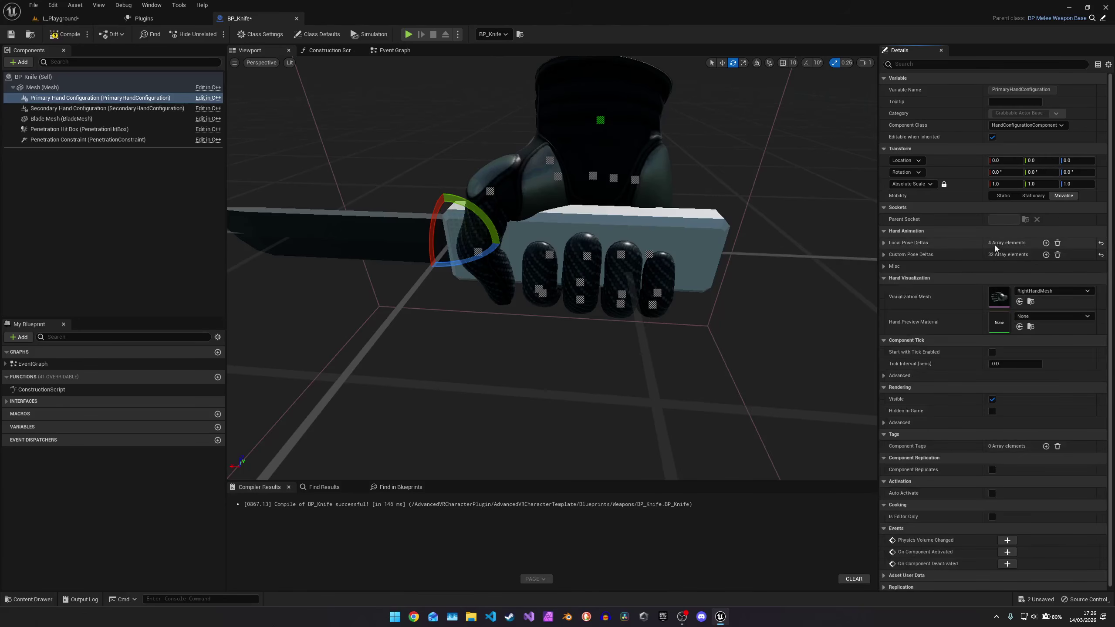
# Step: Rotate the hand_r bone slightly to refresh the pose deltas, and compile and save the knife blueprint
pyautogui.click(599, 122)
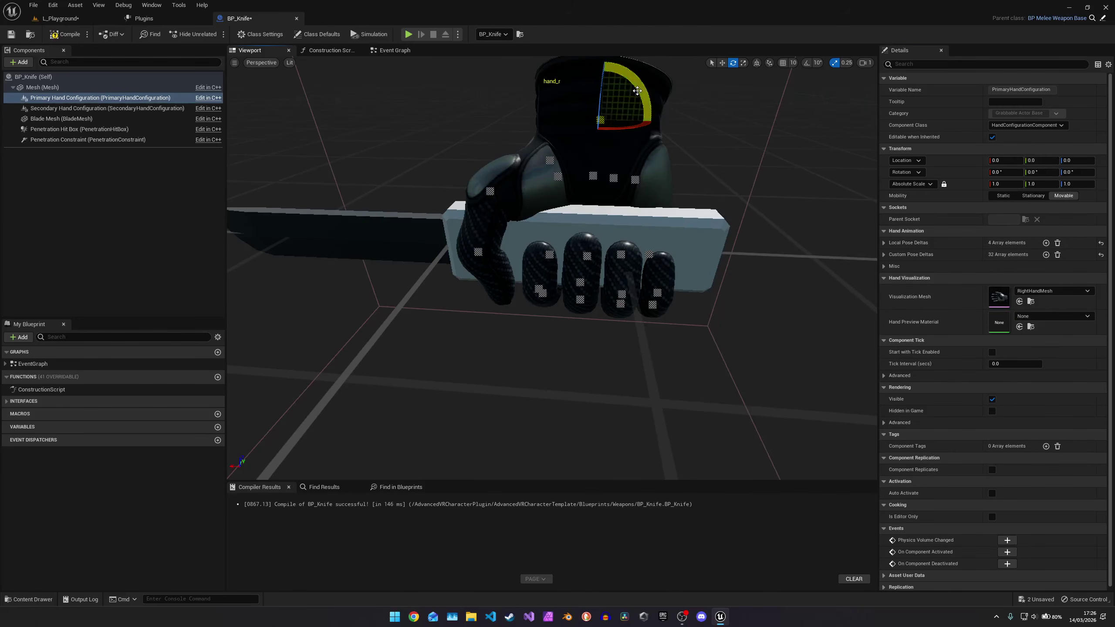
pyautogui.moveTo(639, 88); pyautogui.dragTo(644, 94)
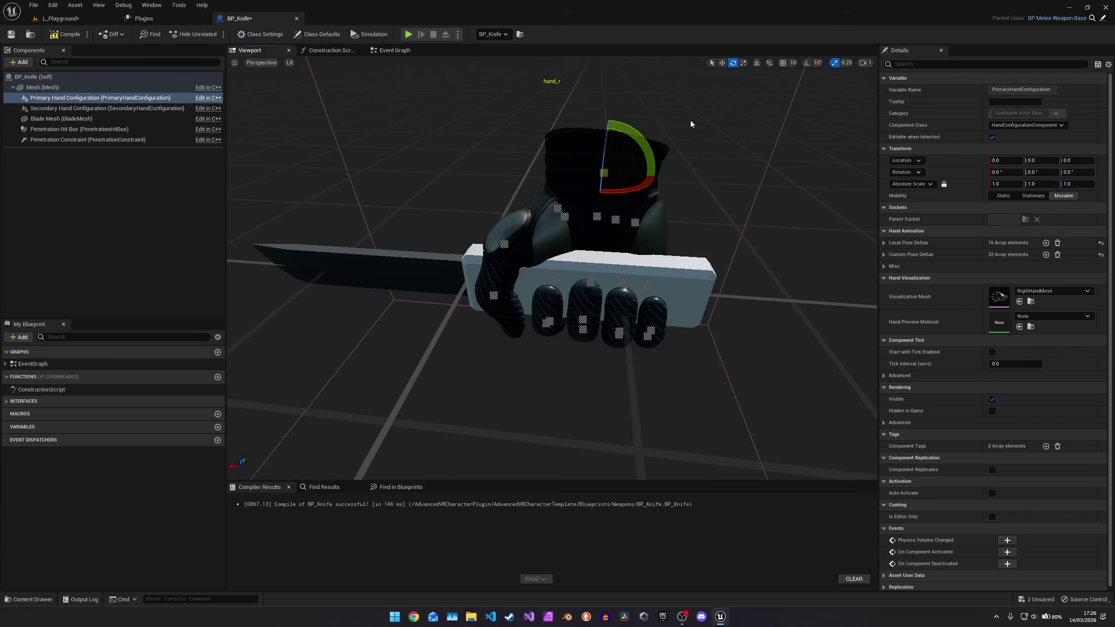
pyautogui.press('d')
pyautogui.moveTo(691, 124); pyautogui.dragTo(612, 162, button='right')
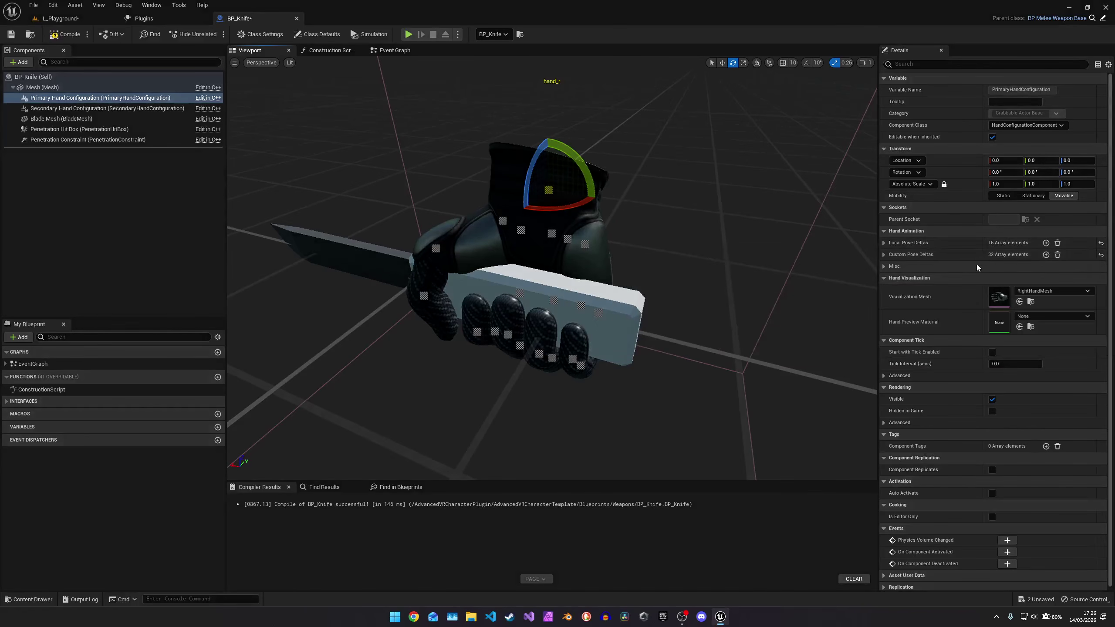
pyautogui.moveTo(996, 247)
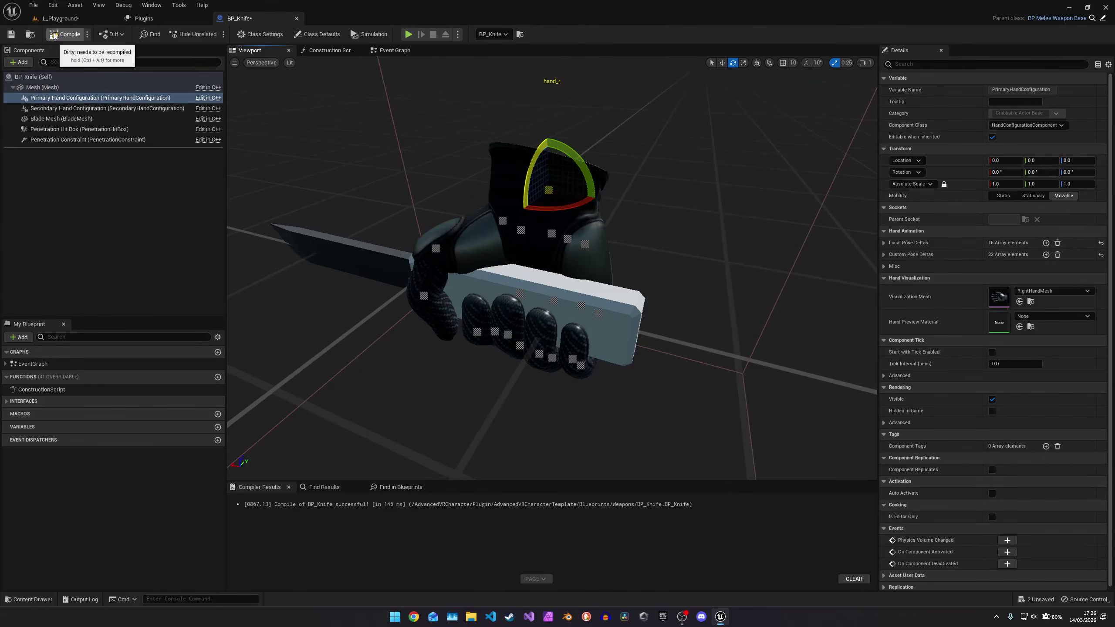
pyautogui.click(65, 34)
pyautogui.click(494, 168)
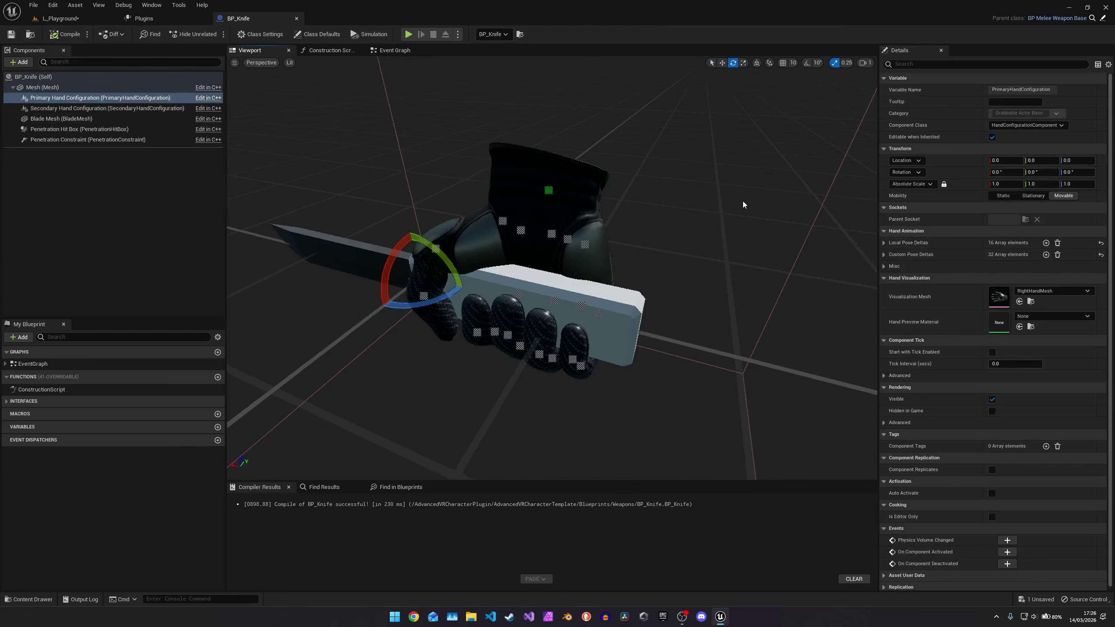
# Step: Set the knife's Primary Hand Configuration visualization mesh to LeftHandMesh
pyautogui.moveTo(744, 205); pyautogui.dragTo(732, 207, button='right')
pyautogui.press('w')
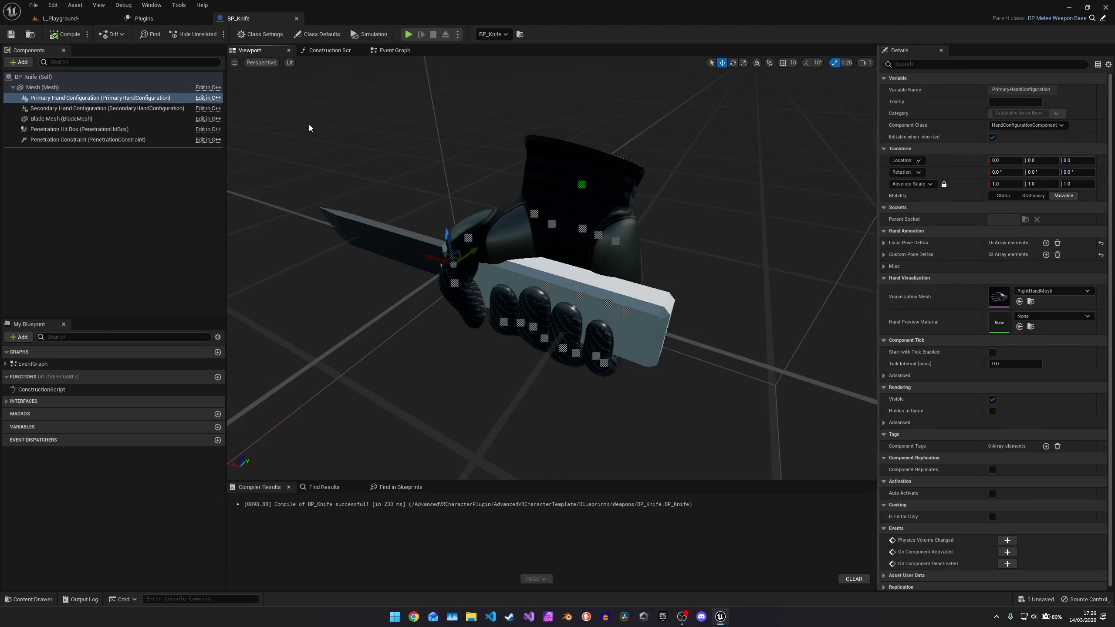
pyautogui.click(44, 98)
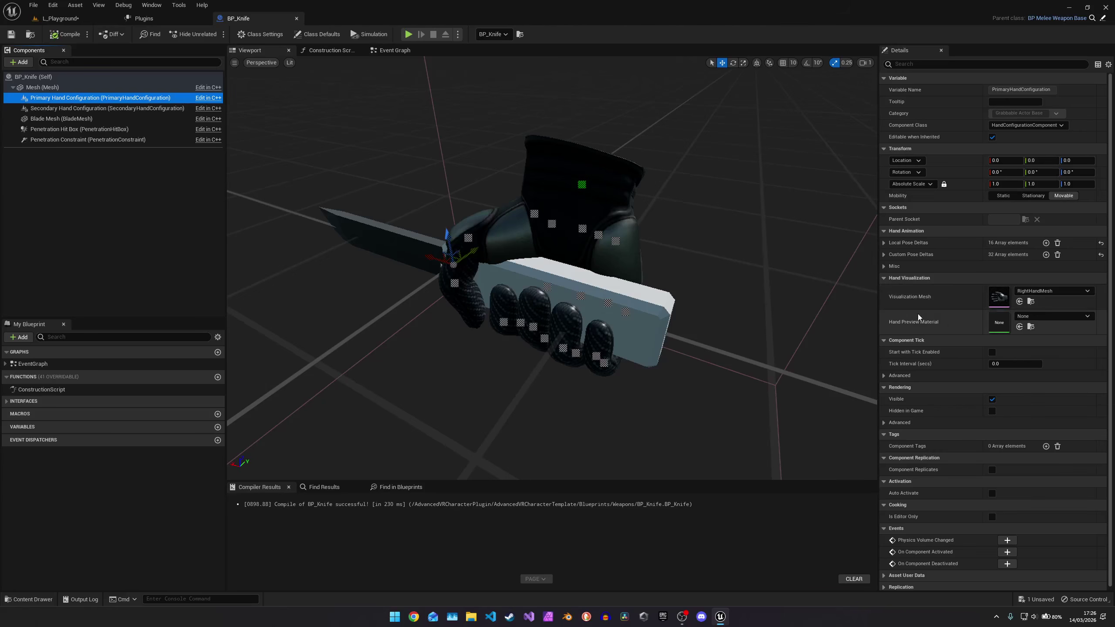
pyautogui.click(1058, 292)
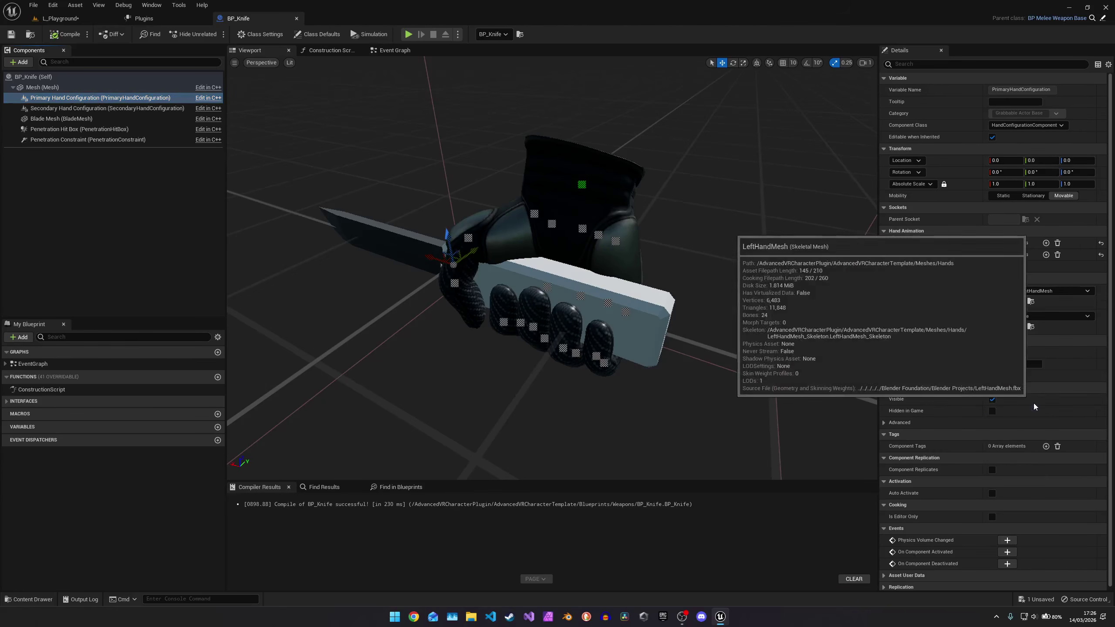
pyautogui.click(1033, 403)
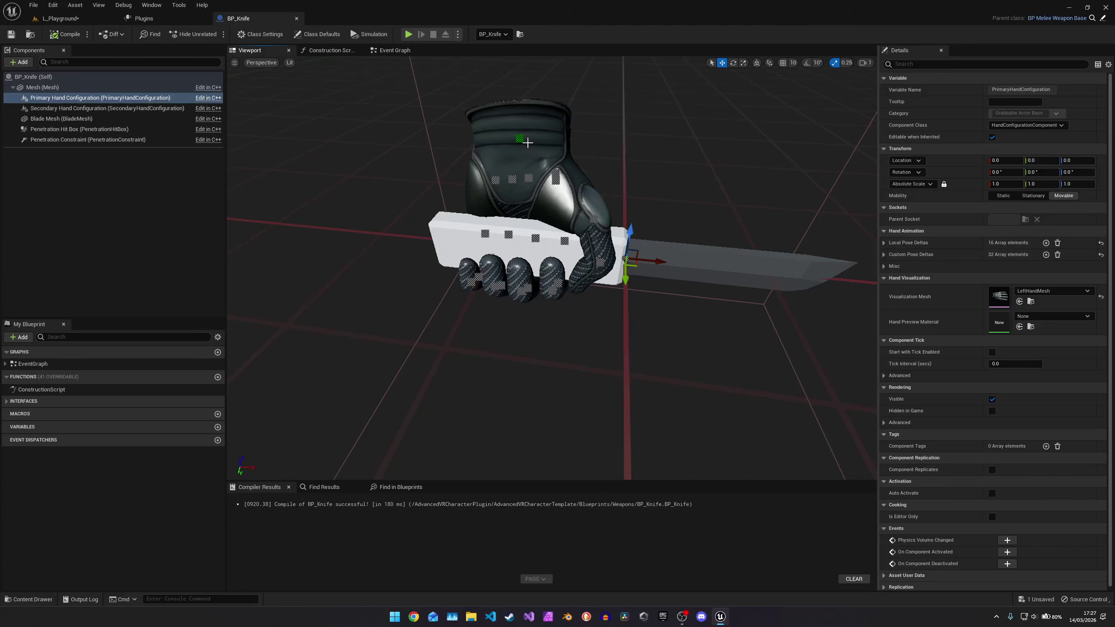
# Step: Nudge the hand_l bone slightly to refresh the primary hand's pose deltas, and compile and save the knife blueprint
pyautogui.click(527, 143)
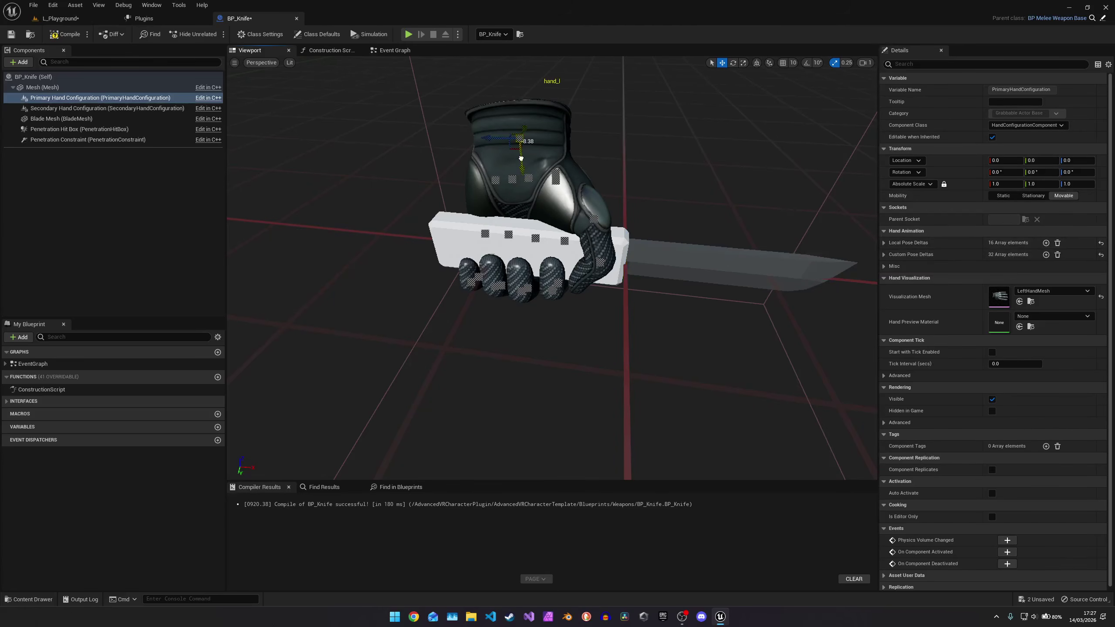
pyautogui.moveTo(521, 158); pyautogui.dragTo(521, 158)
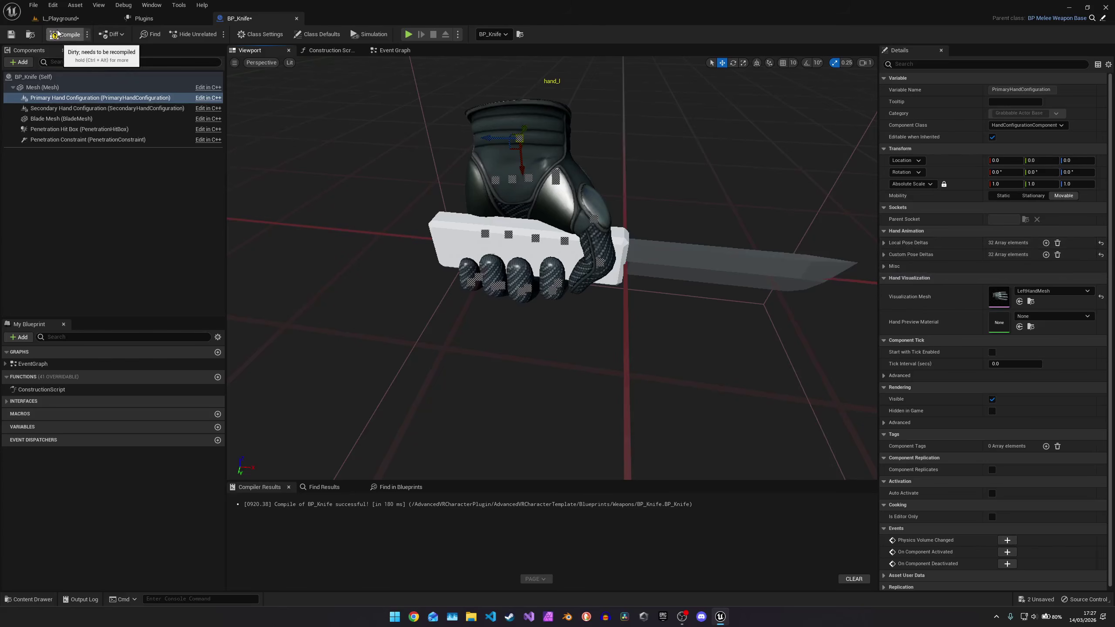
pyautogui.click(10, 36)
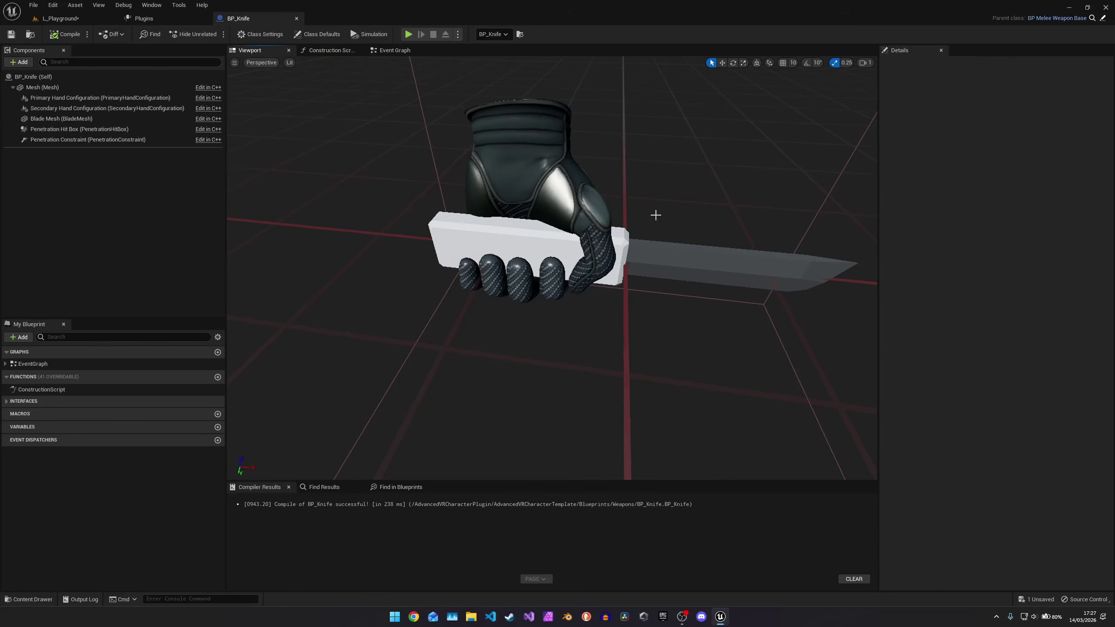
pyautogui.click(540, 190)
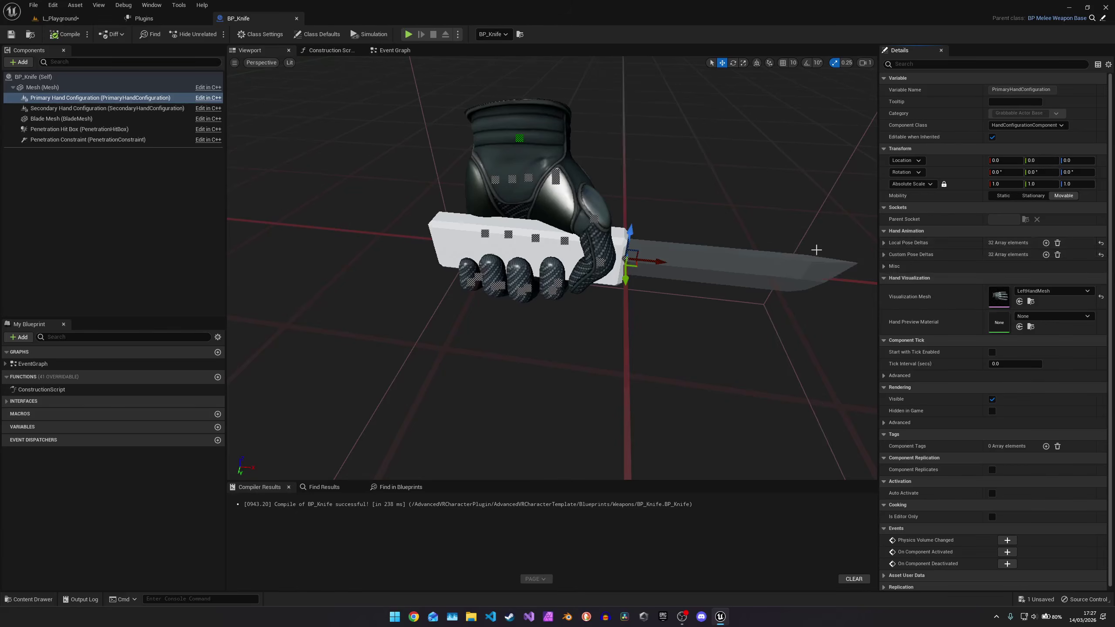
pyautogui.moveTo(816, 249); pyautogui.dragTo(812, 256, button='right')
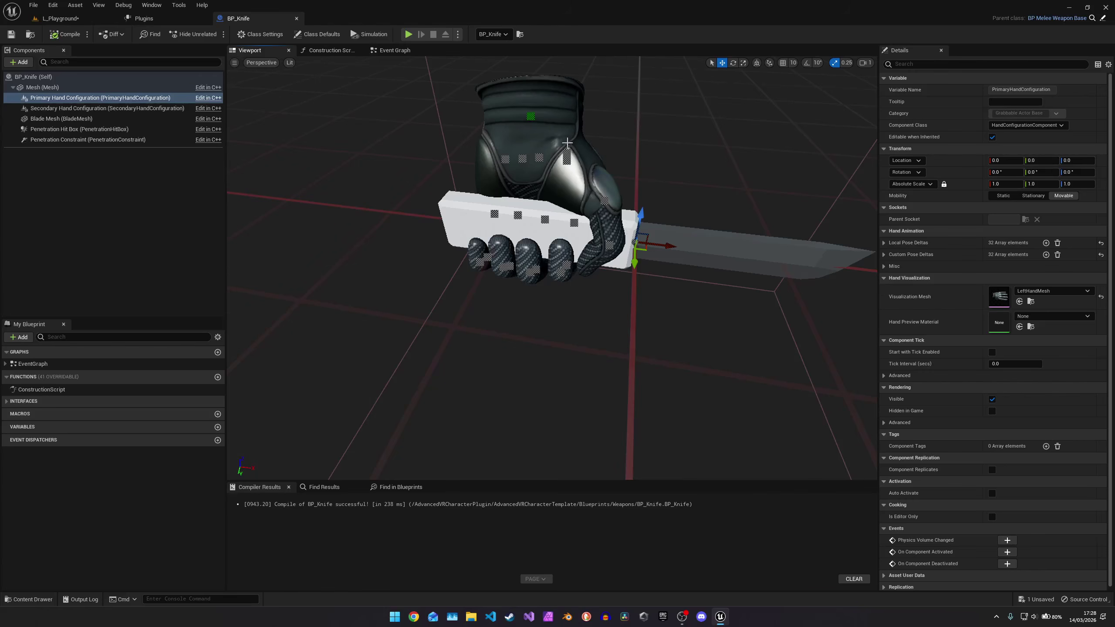
pyautogui.click(65, 34)
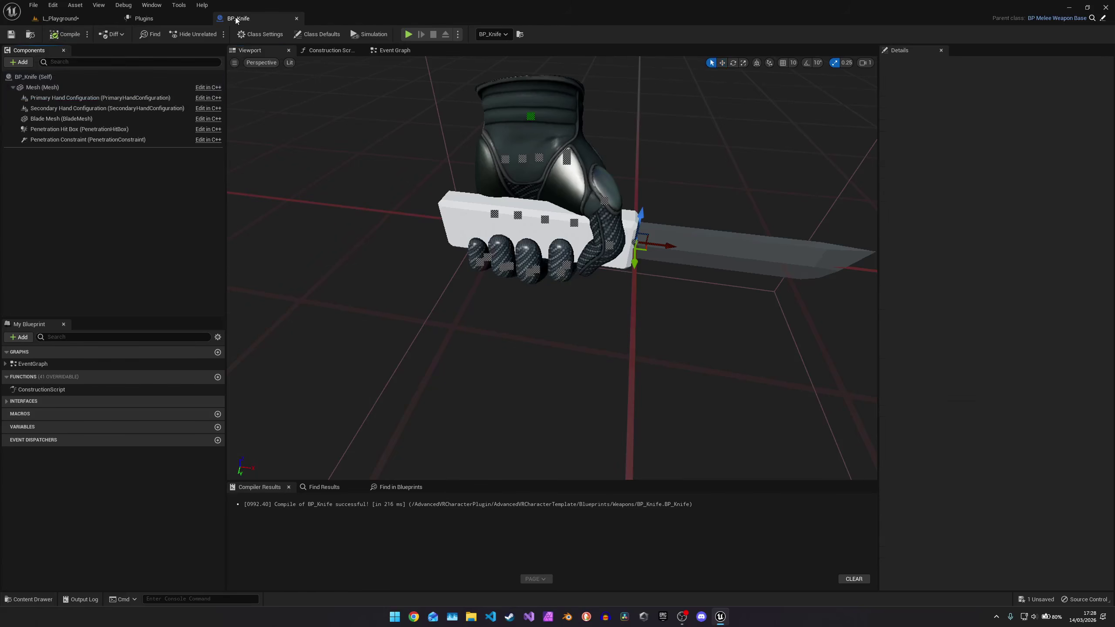
# Step: Close the knife blueprint, save the L_Playground level, and frame the placed BP_Knife
pyautogui.middleClick(237, 20)
pyautogui.click(91, 21)
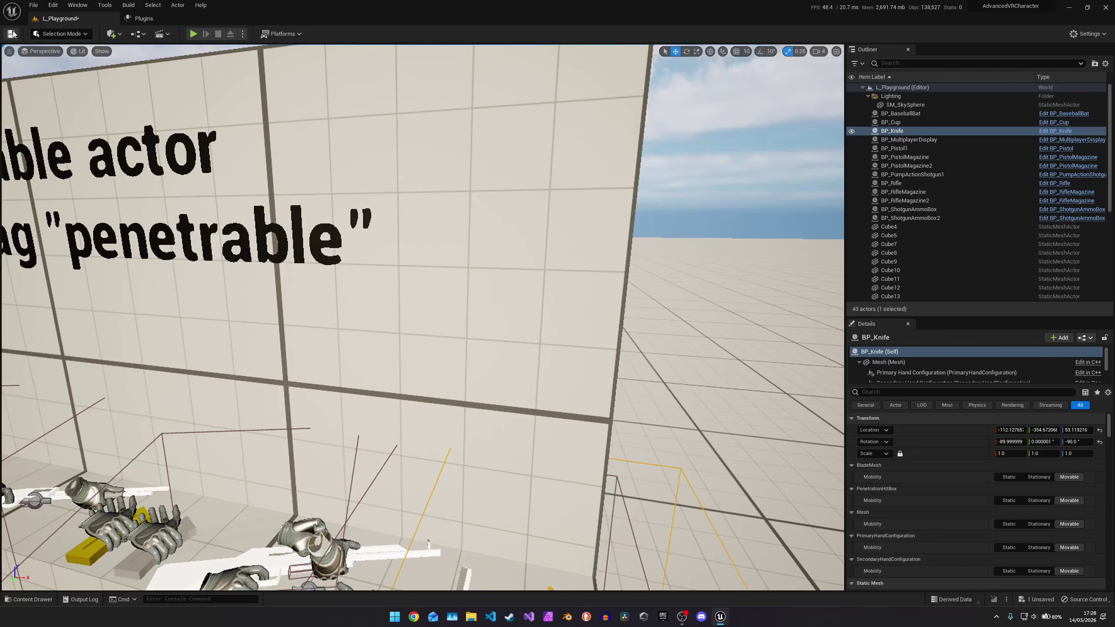
pyautogui.click(12, 34)
pyautogui.press('f')
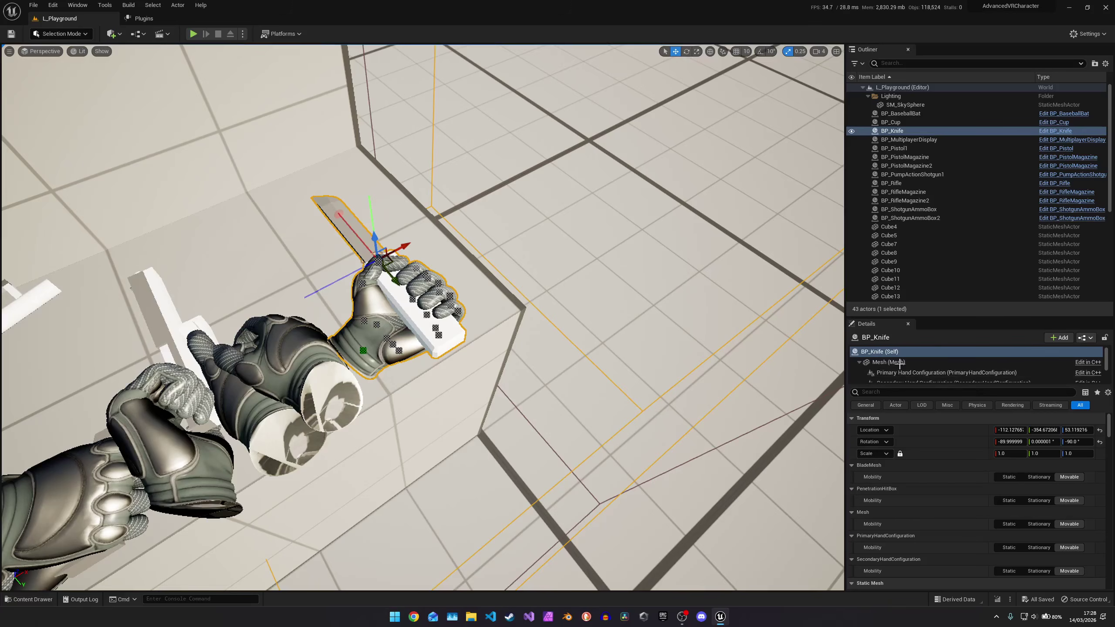
# Step: Clear the Custom Pose Deltas of the placed knife's Primary Hand Configuration, and reset the property to its default value
pyautogui.click(924, 374)
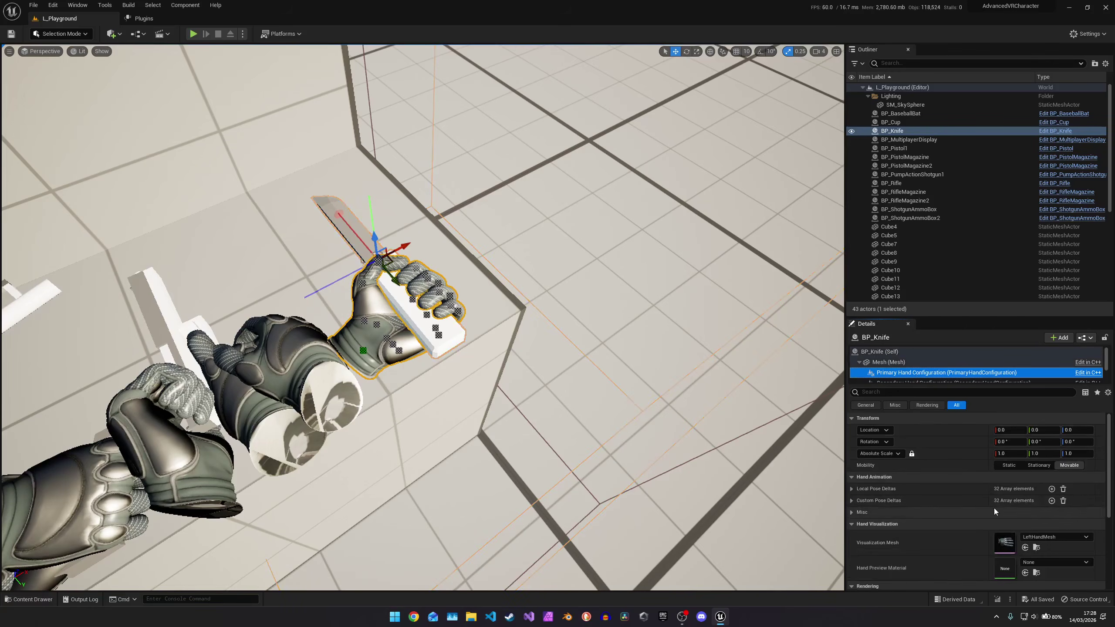
pyautogui.moveTo(996, 502)
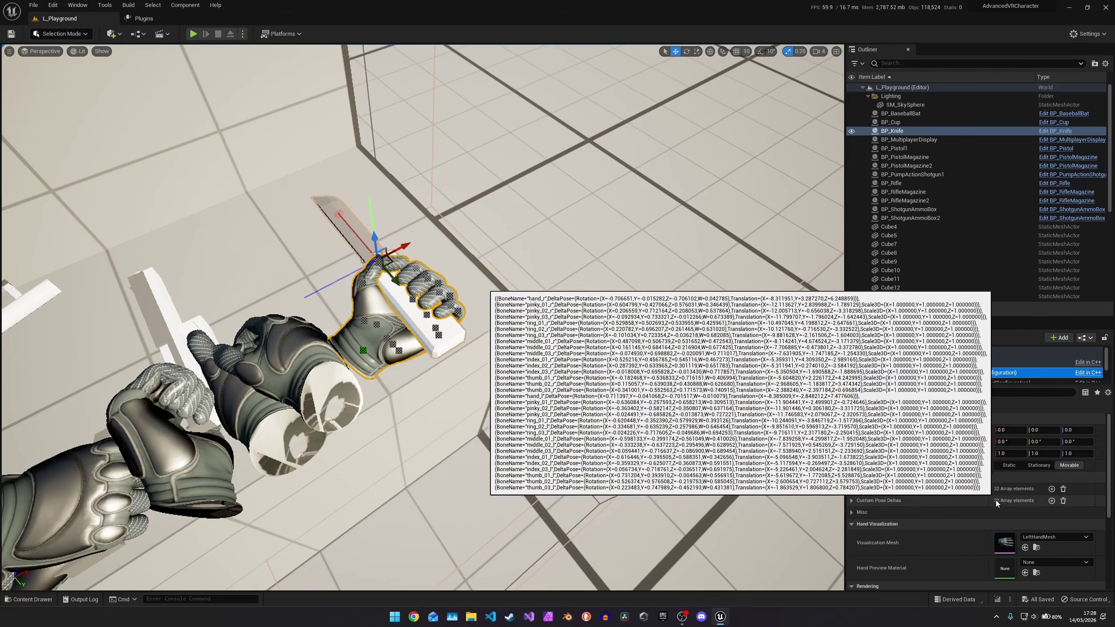
pyautogui.click(1101, 506)
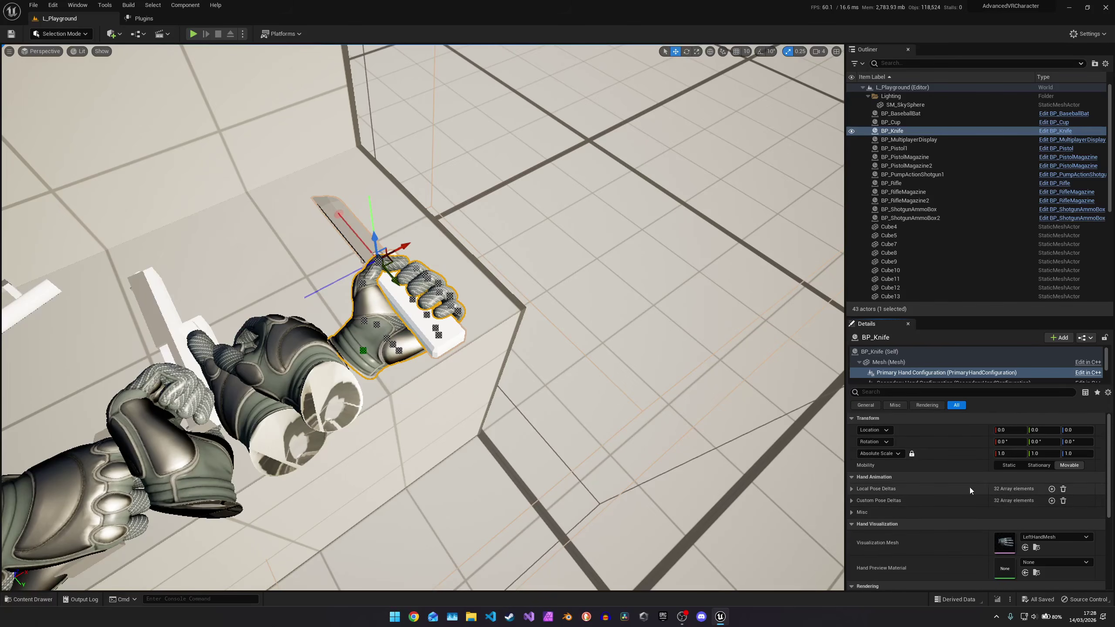
pyautogui.click(851, 501)
pyautogui.click(1063, 501)
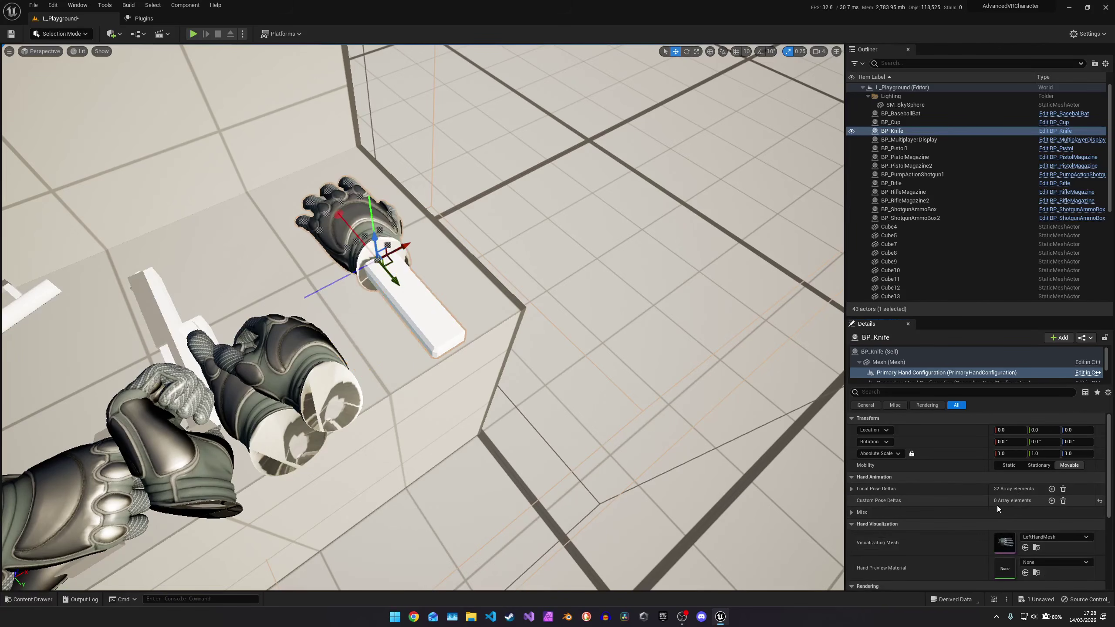
pyautogui.click(1099, 501)
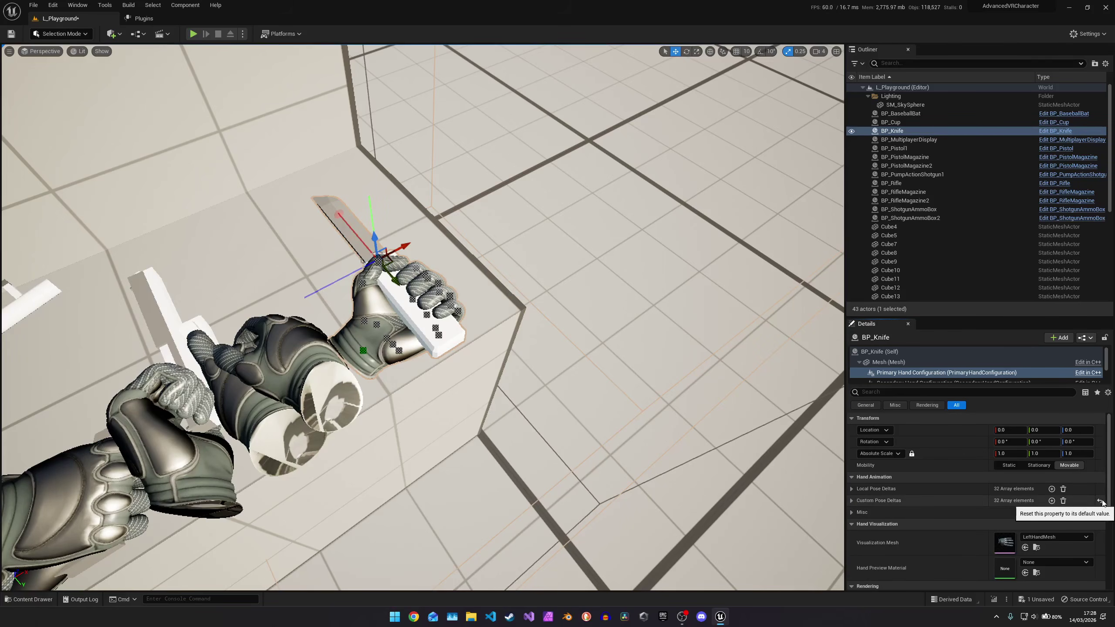
# Step: Play the level to test grabbing and releasing the knife with the right hand and the left hand, and stop the session
pyautogui.click(194, 34)
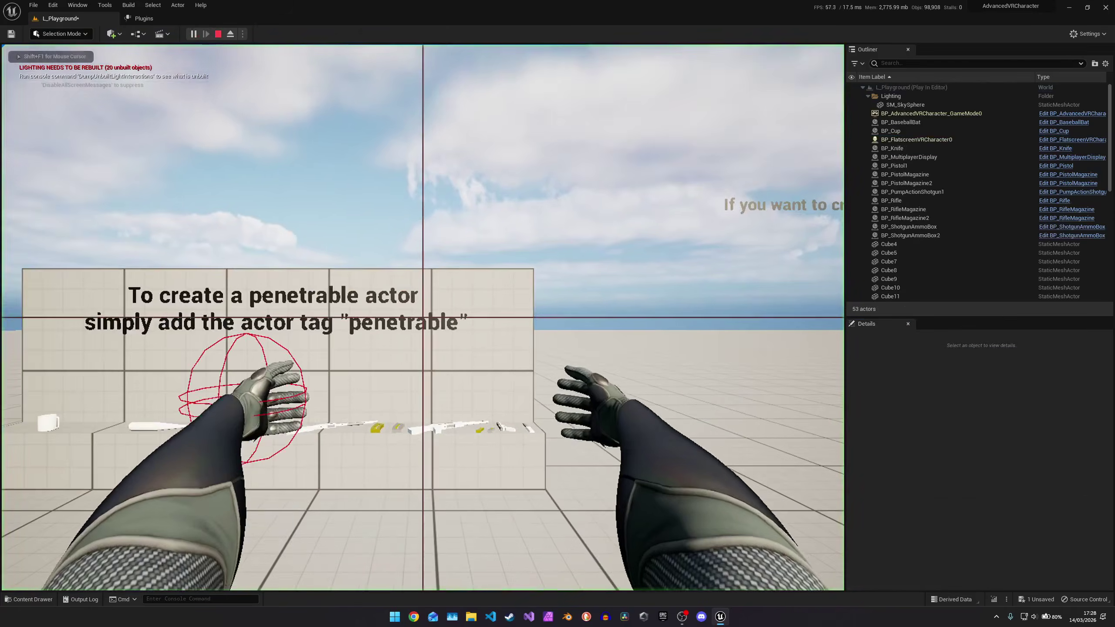
pyautogui.press('w')
pyautogui.press('e')
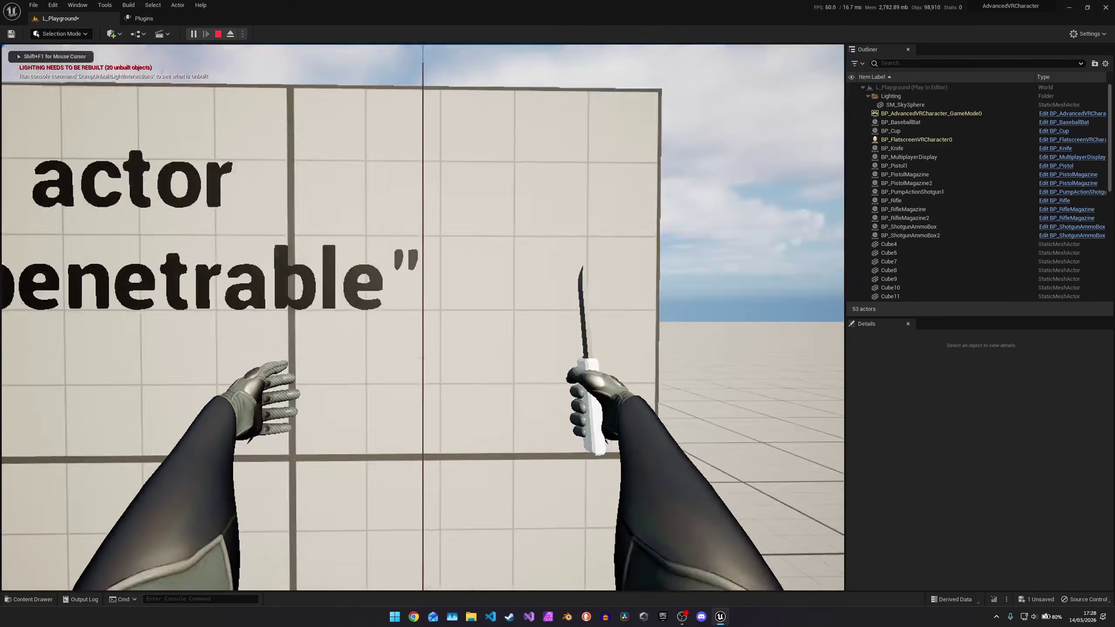
pyautogui.press('s')
pyautogui.press('e')
pyautogui.press('w')
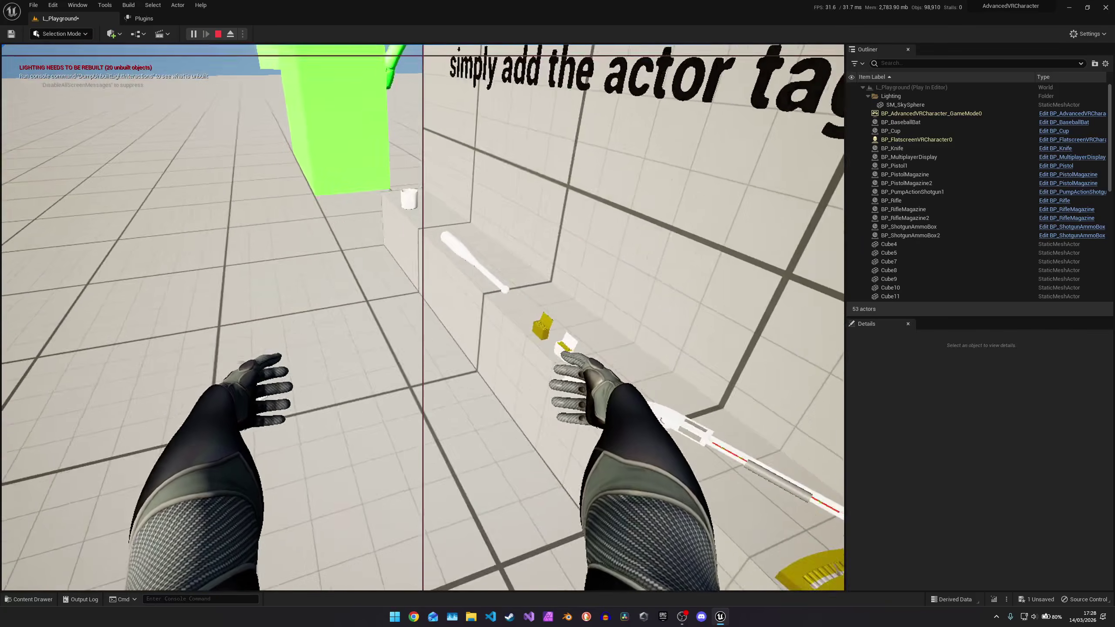
pyautogui.press('w')
pyautogui.press('q')
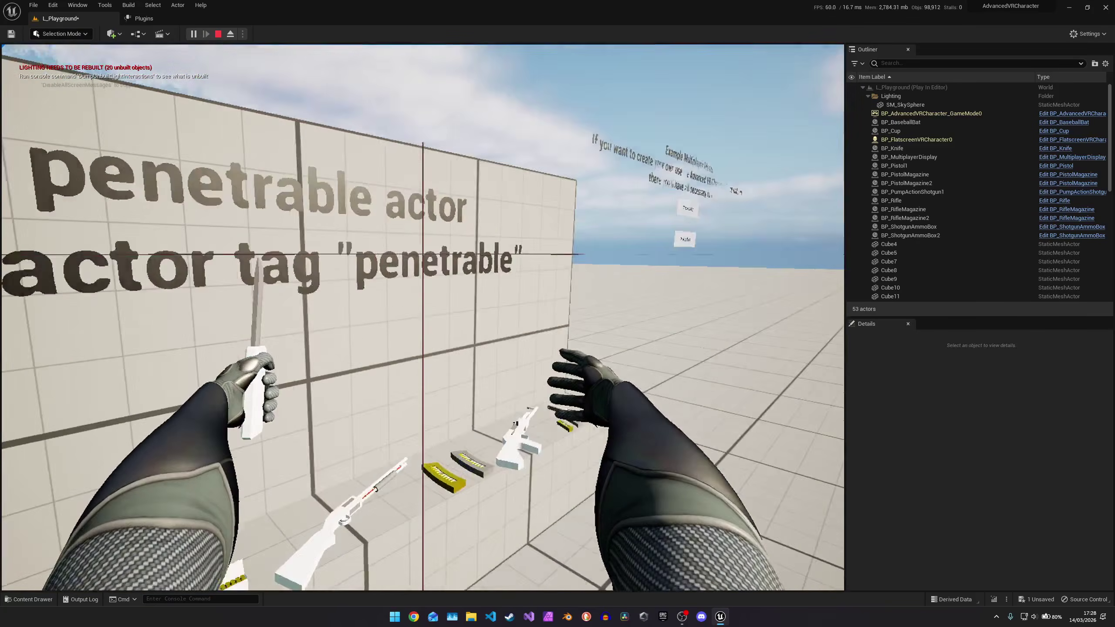
pyautogui.press('w')
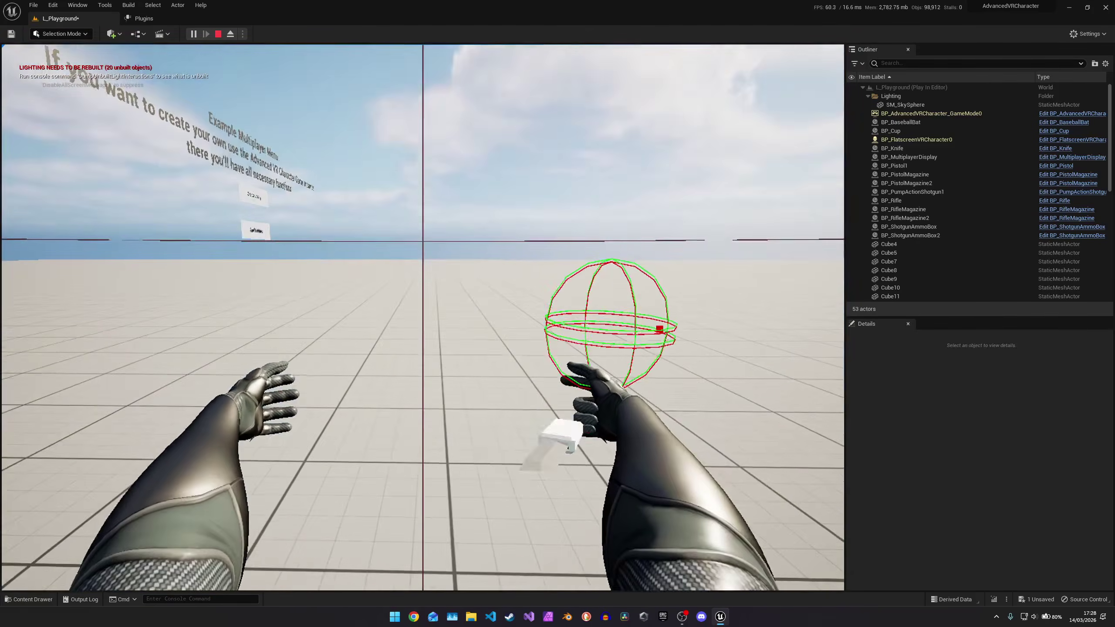
pyautogui.press('Escape')
# Step: Open the placed BP_Rifle for editing in the full blueprint editor
pyautogui.moveTo(506, 211); pyautogui.dragTo(540, 199, button='right')
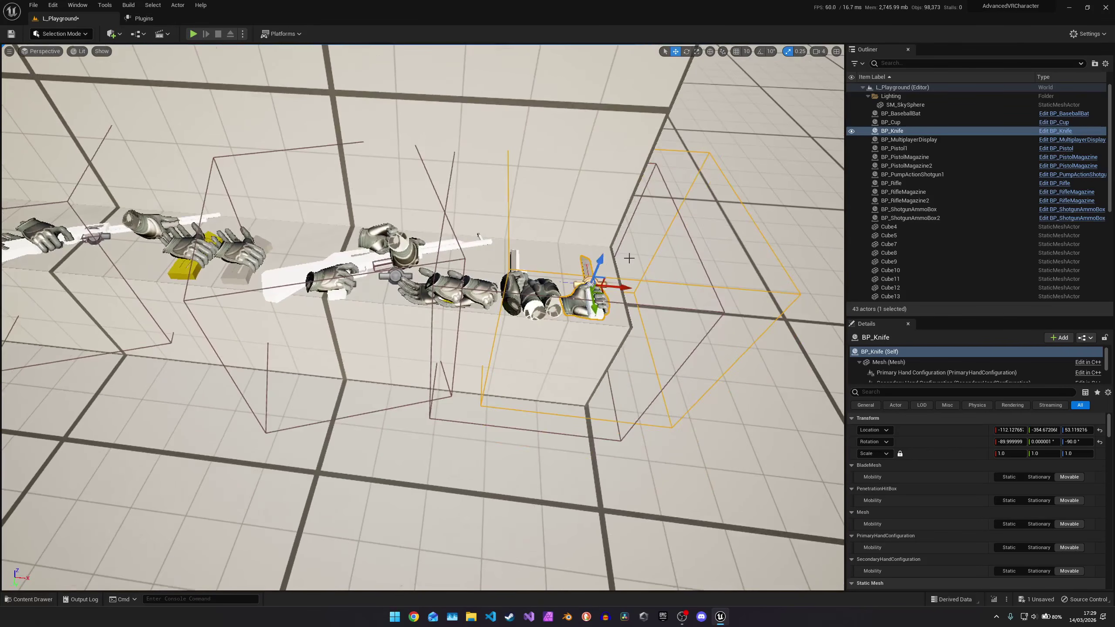
pyautogui.moveTo(476, 226); pyautogui.dragTo(463, 218, button='right')
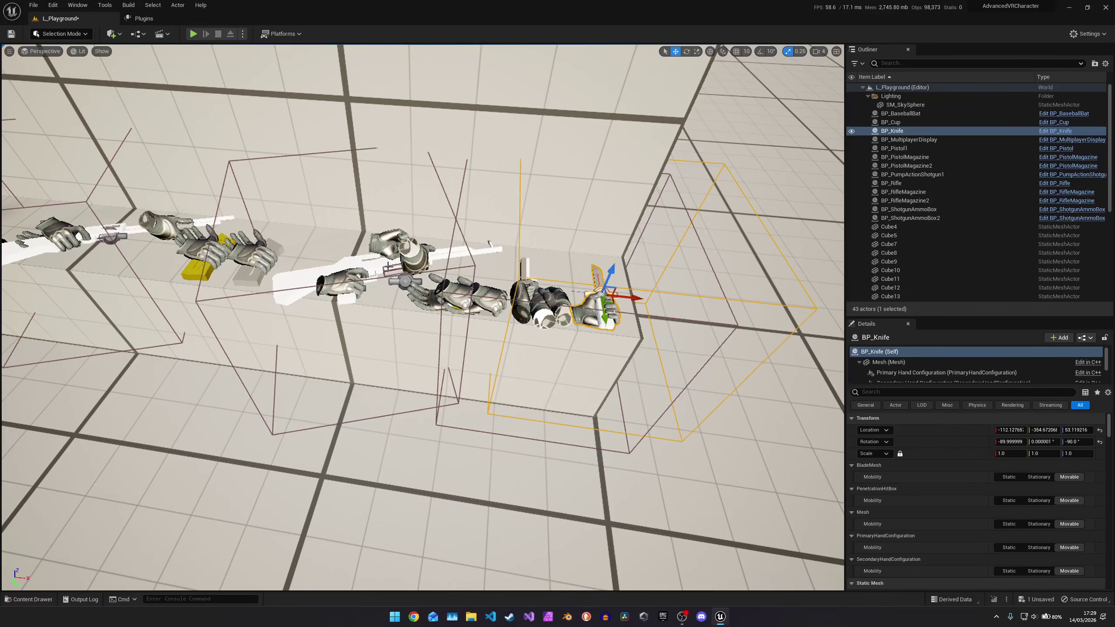
pyautogui.click(374, 266)
pyautogui.press('f')
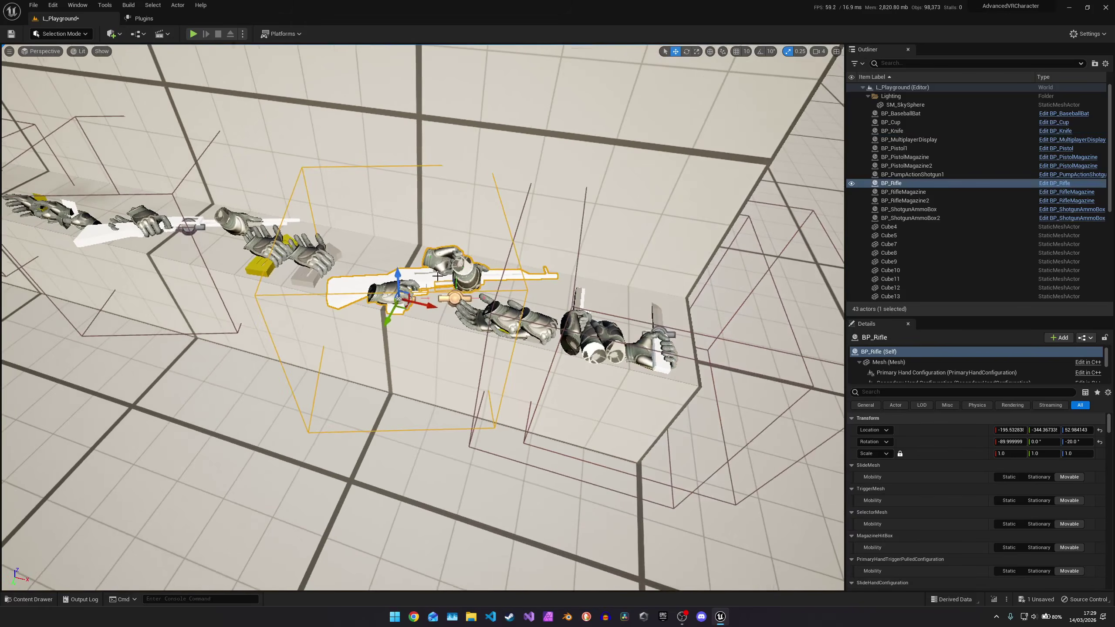
pyautogui.doubleClick(421, 272)
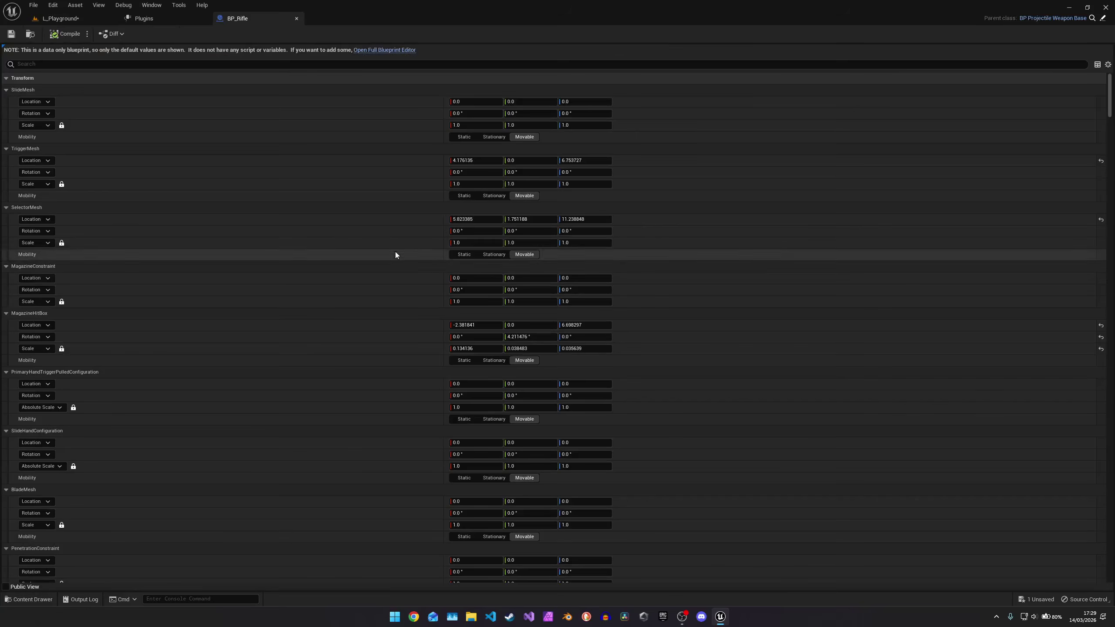
pyautogui.click(384, 50)
# Step: Examine the rifle's Primary Hand Configuration and Secondary Hand Configuration poses from both sides of the weapon
pyautogui.click(51, 204)
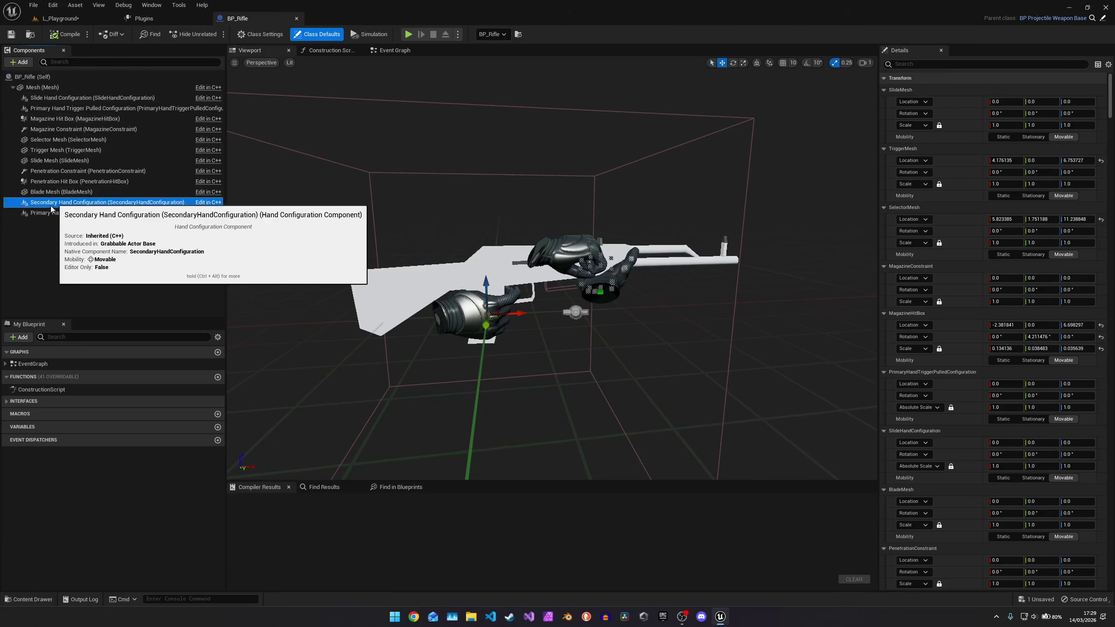
pyautogui.click(47, 212)
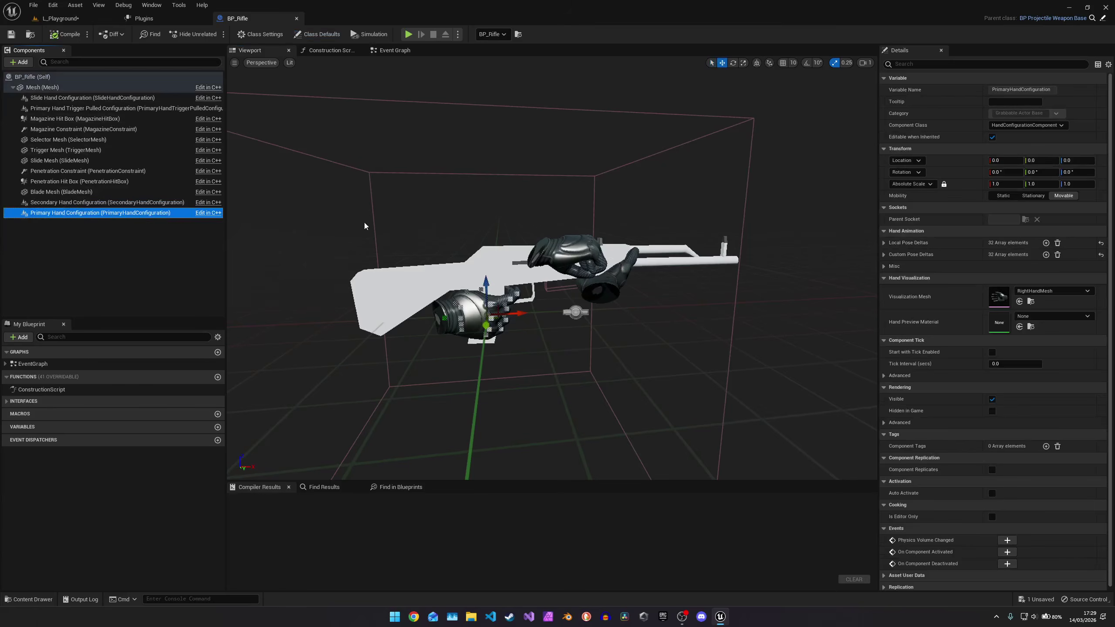
pyautogui.doubleClick(121, 214)
pyautogui.click(120, 206)
pyautogui.keyDown('alt'); pyautogui.moveTo(644, 245); pyautogui.dragTo(605, 251); pyautogui.keyUp('alt')
pyautogui.keyDown('alt'); pyautogui.moveTo(511, 264); pyautogui.dragTo(483, 261); pyautogui.keyUp('alt')
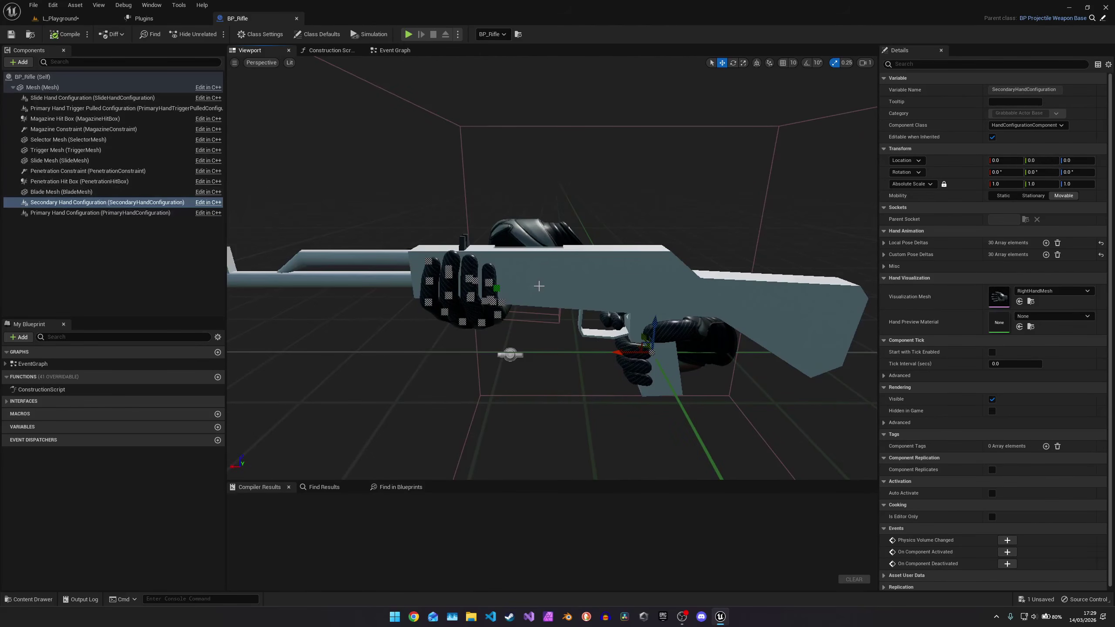
# Step: Examine the rifle's Primary Hand Trigger Pulled Configuration pose close up around the trigger
pyautogui.click(72, 109)
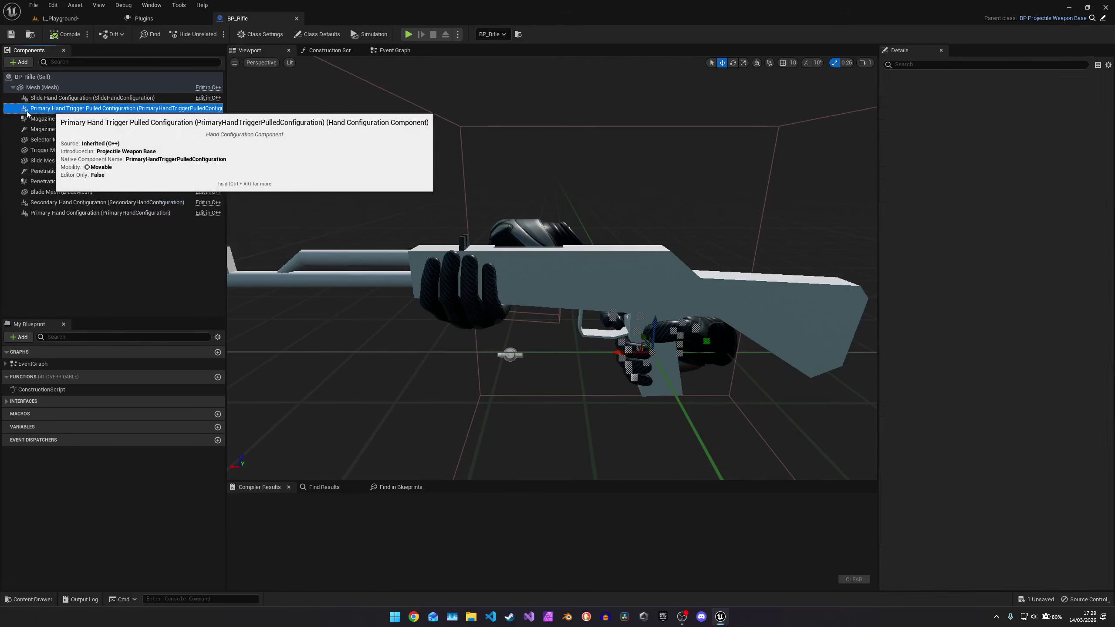
pyautogui.moveTo(653, 259)
pyautogui.mouseDown(button='right')
pyautogui.moveTo(699, 261)
pyautogui.moveTo(703, 281)
pyautogui.moveTo(689, 257)
pyautogui.moveTo(654, 280)
pyautogui.moveTo(653, 265)
pyautogui.mouseUp(button='right')
pyautogui.press('s')
pyautogui.press('w')
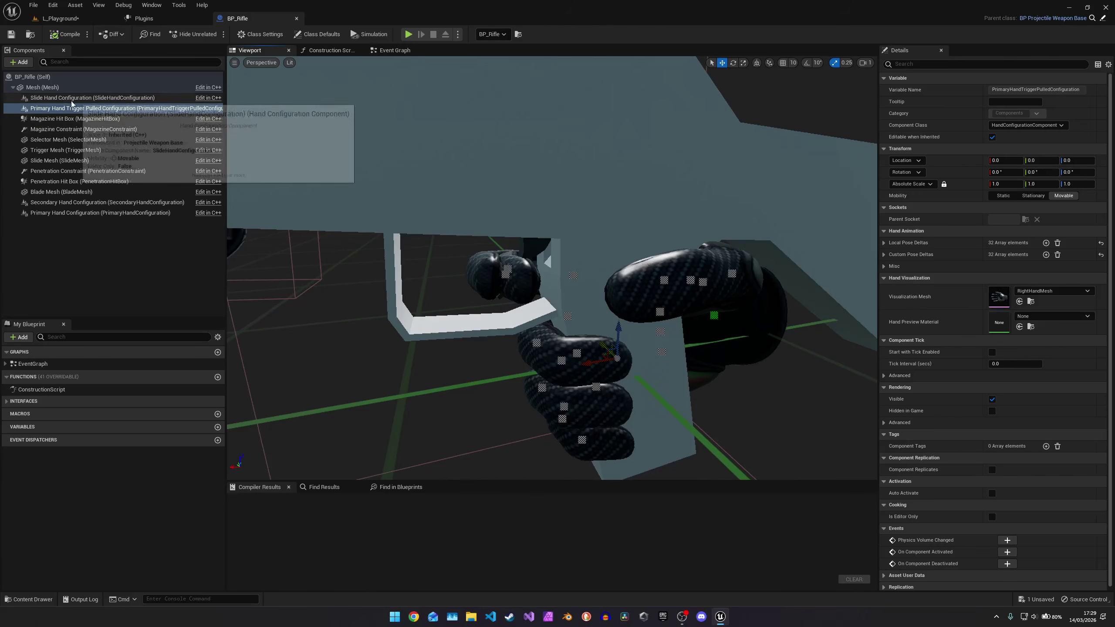
# Step: Try pasting the rifle's primary hand Custom Pose Deltas into the Primary Hand Trigger Pulled Configuration, and undo the paste
pyautogui.click(51, 214)
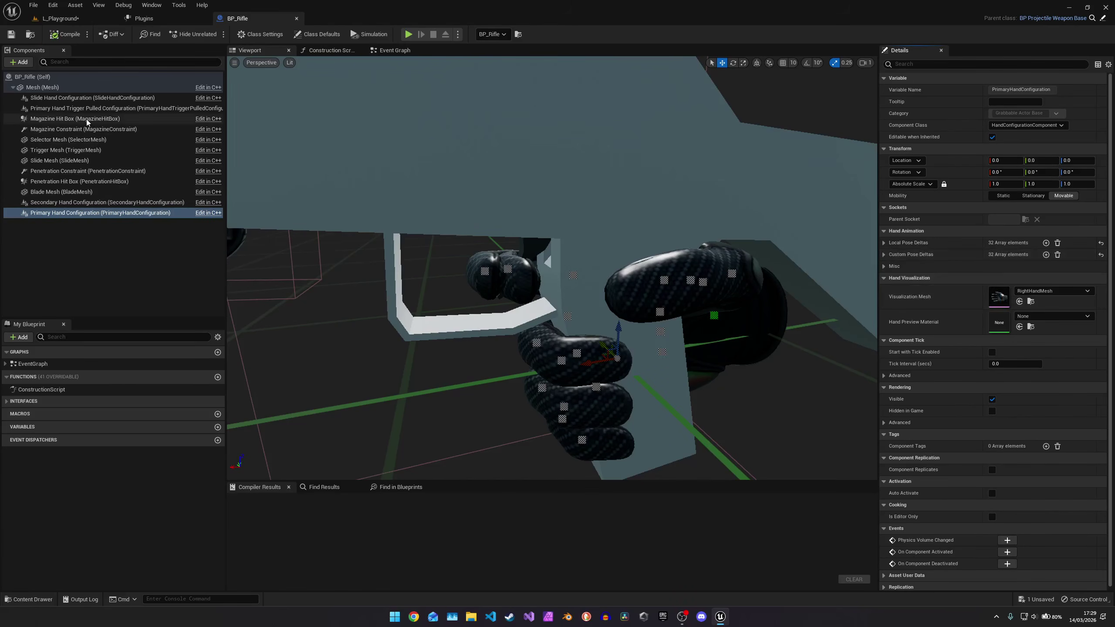
pyautogui.click(61, 109)
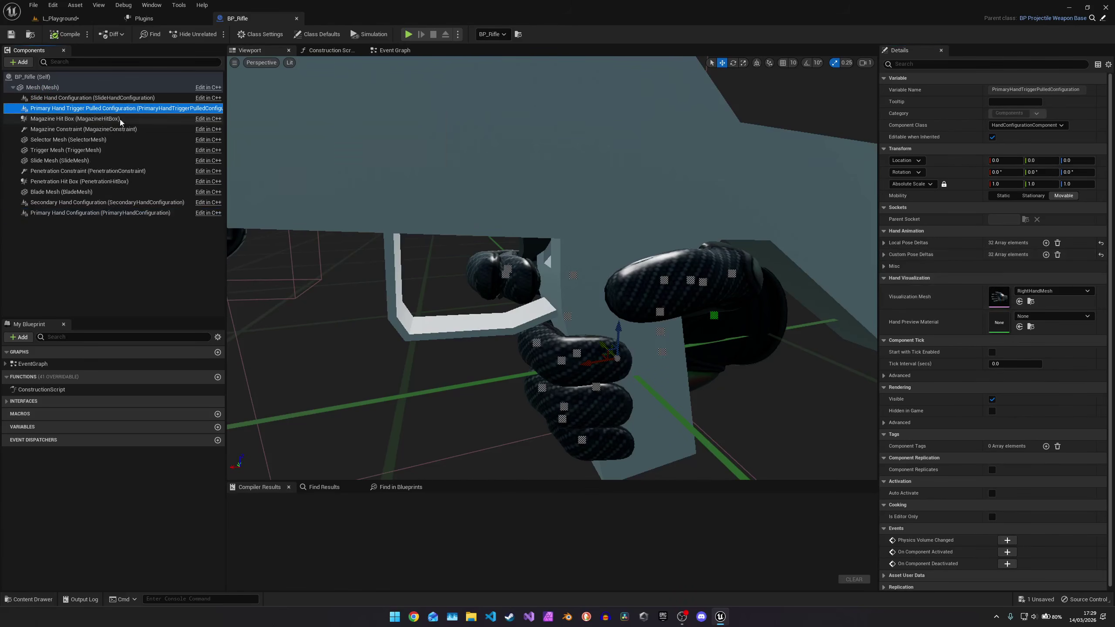
pyautogui.rightClick(912, 256)
pyautogui.click(939, 303)
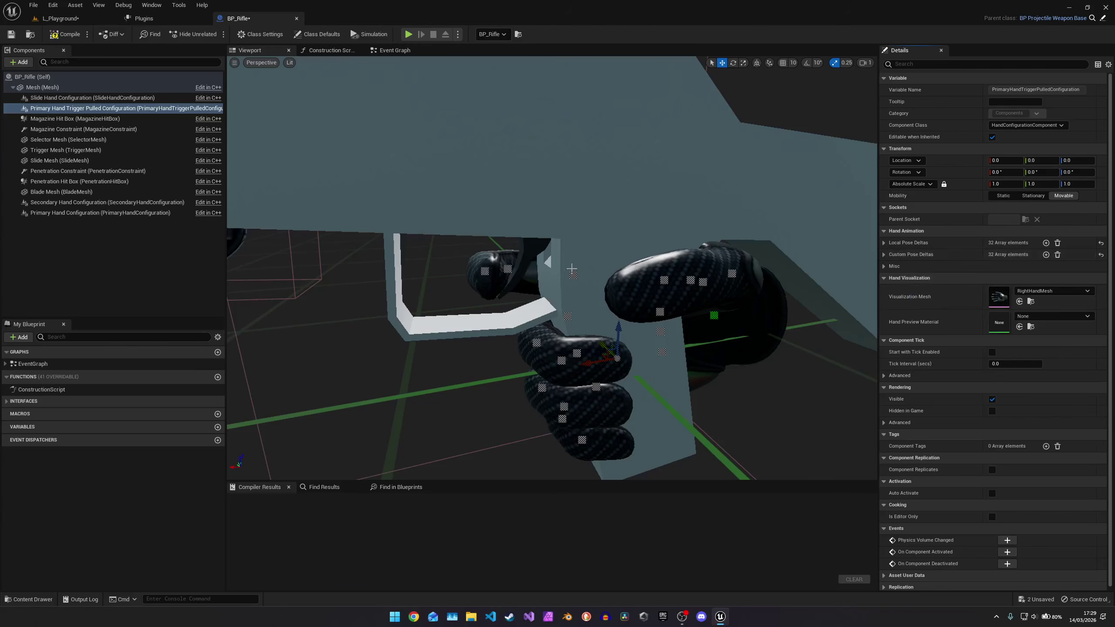
pyautogui.hotkey('ctrl', 'z')
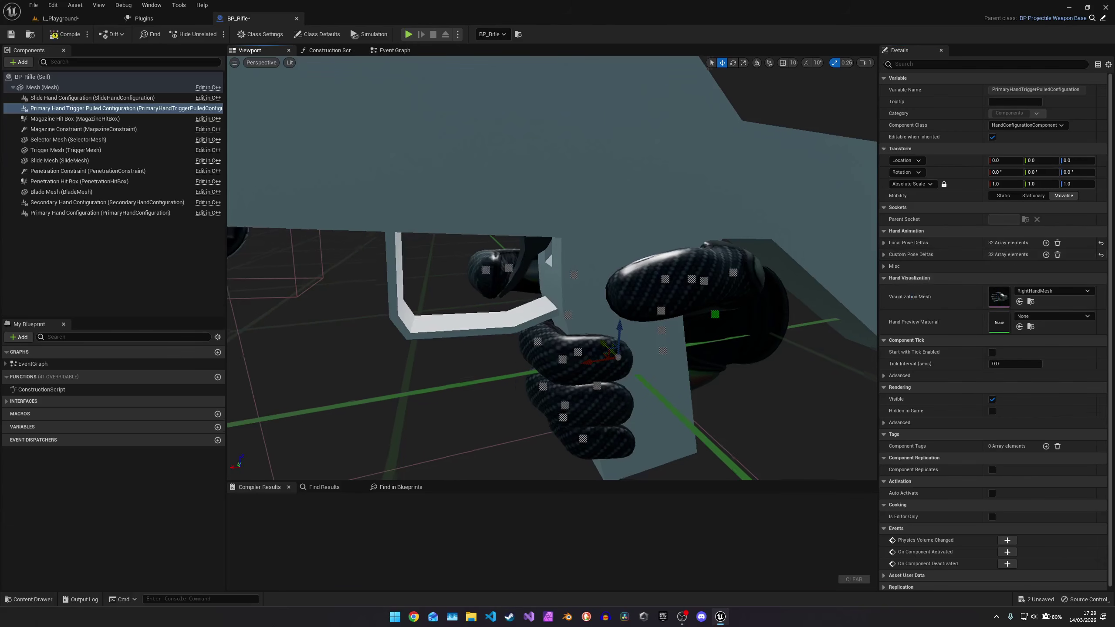
# Step: Save BP_Rifle and examine its Slide Hand Configuration pose around the rifle's slide
pyautogui.click(18, 39)
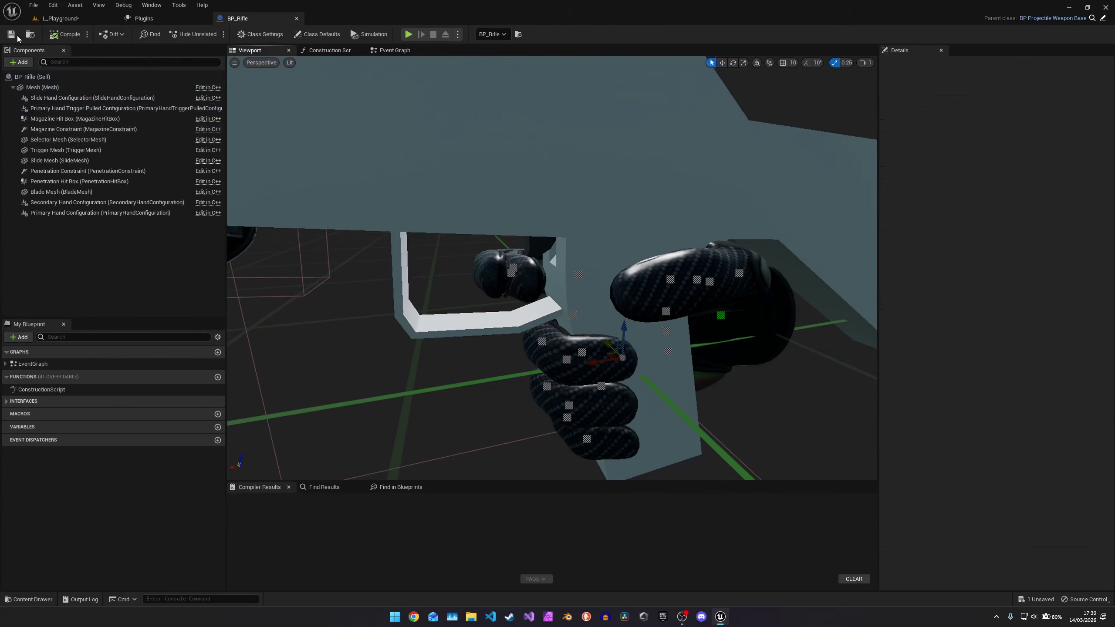
pyautogui.doubleClick(63, 99)
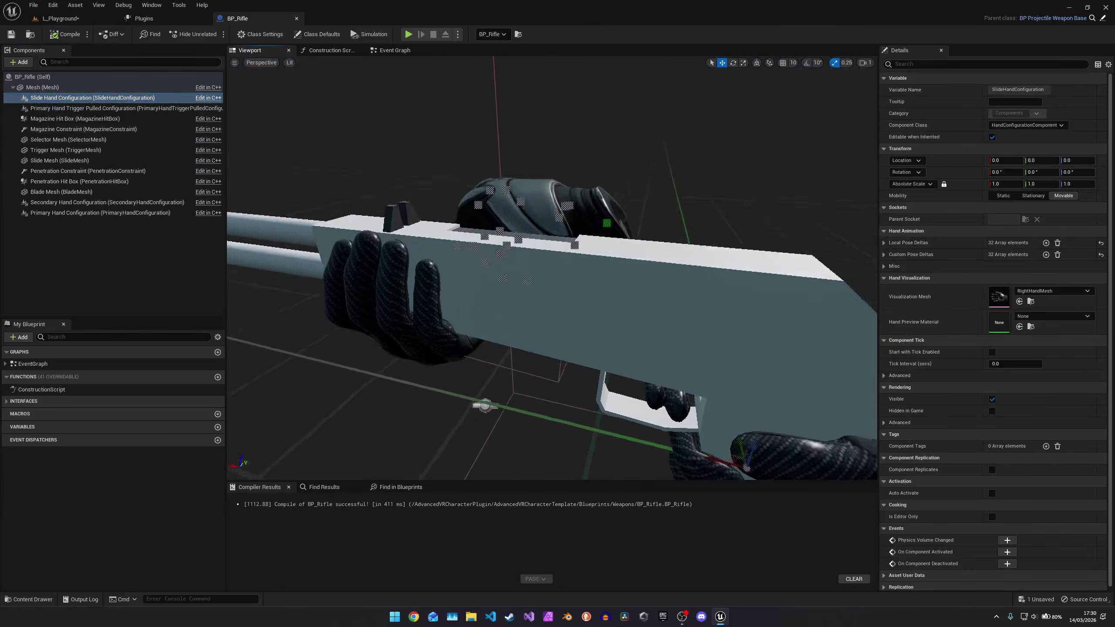
pyautogui.press('d')
pyautogui.moveTo(553, 268); pyautogui.dragTo(285, 247, button='right')
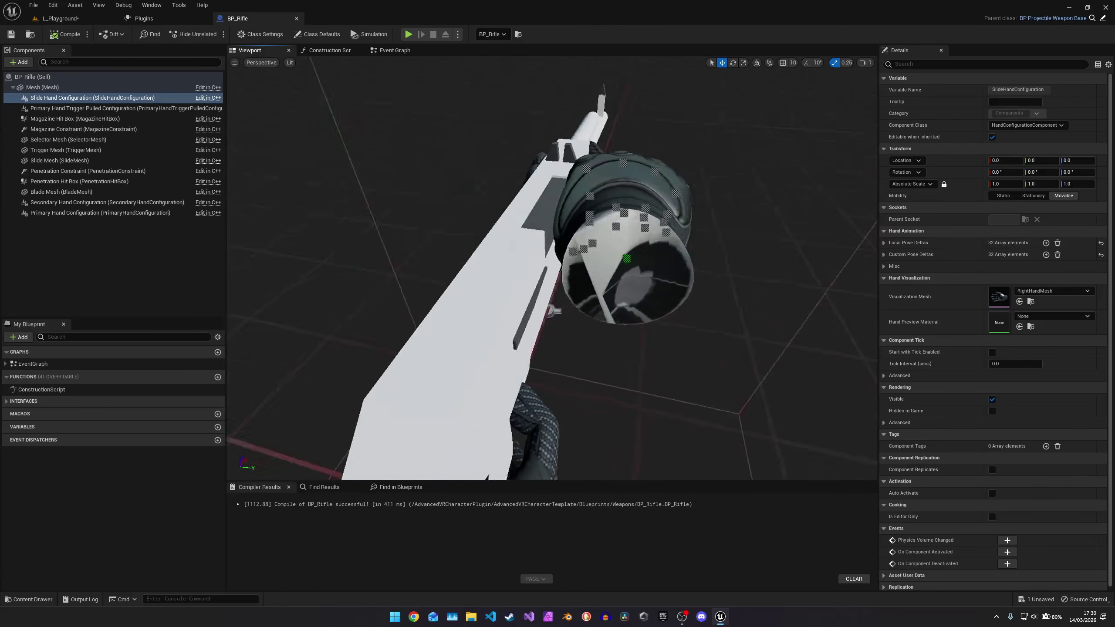
pyautogui.doubleClick(86, 100)
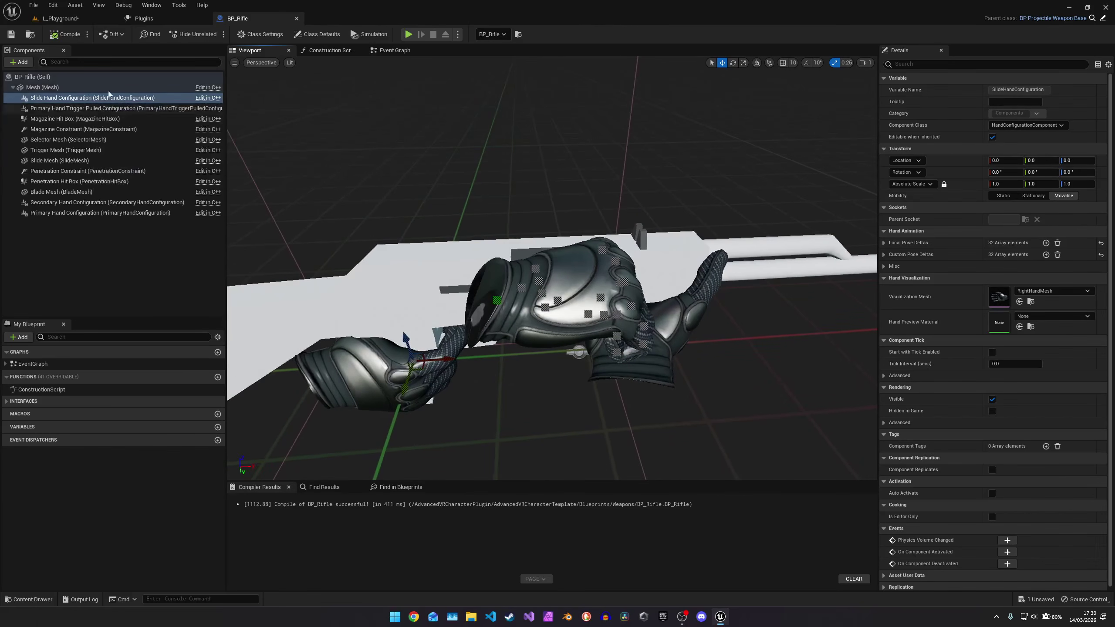
# Step: Hide the rifle's Slide Hand Configuration, show it again, and examine its hand pose from several angles
pyautogui.click(992, 399)
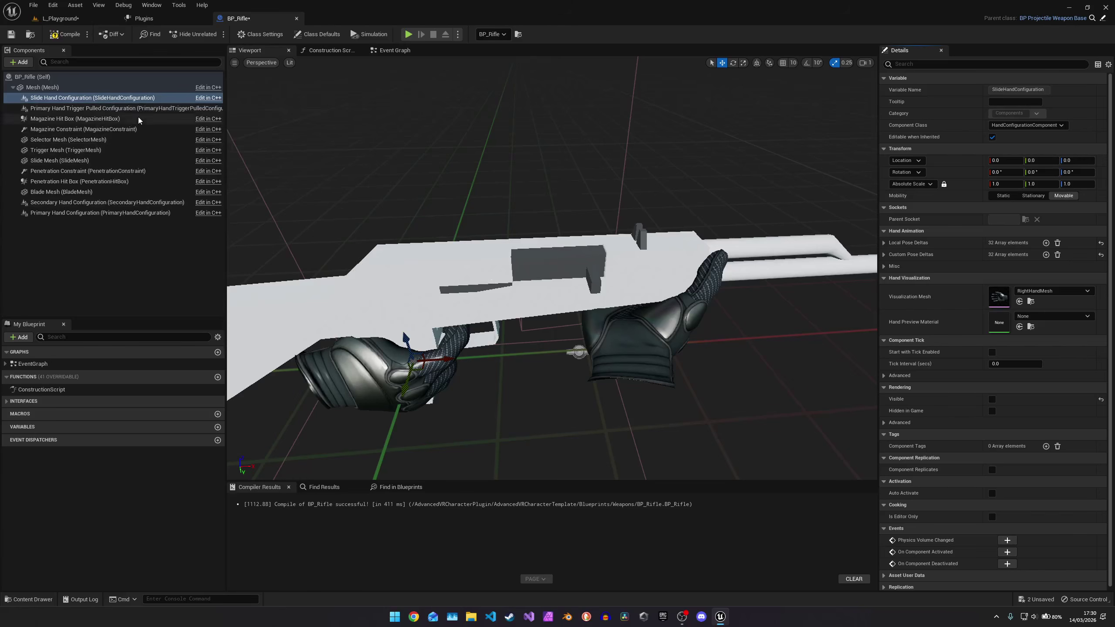
pyautogui.click(992, 399)
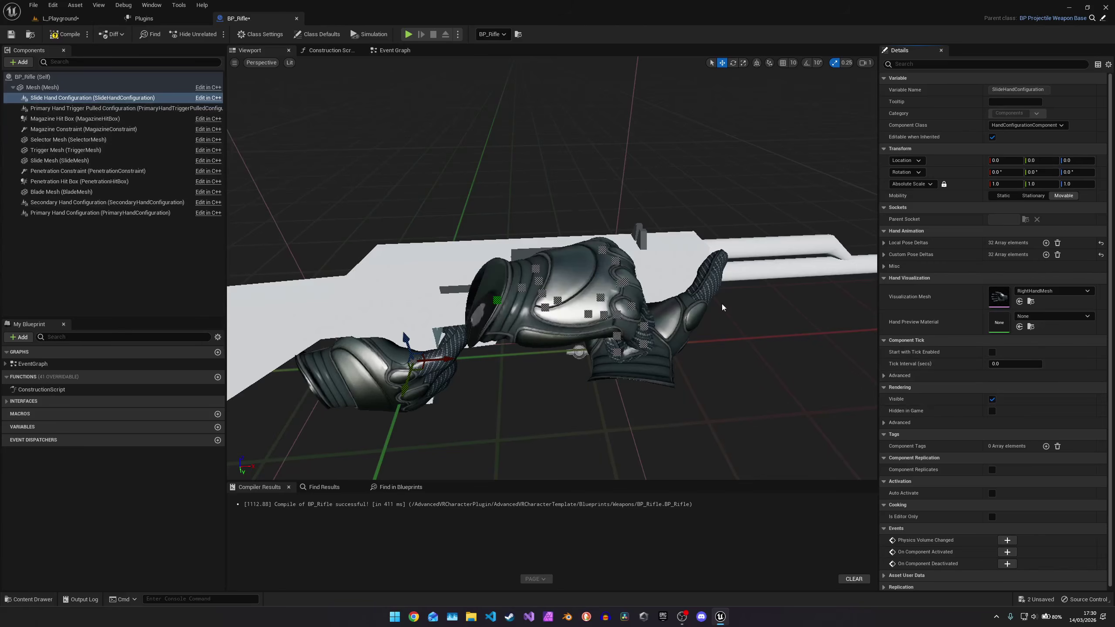
pyautogui.moveTo(809, 251)
pyautogui.mouseDown(button='right')
pyautogui.moveTo(860, 261)
pyautogui.moveTo(809, 252)
pyautogui.moveTo(819, 253)
pyautogui.mouseUp(button='right')
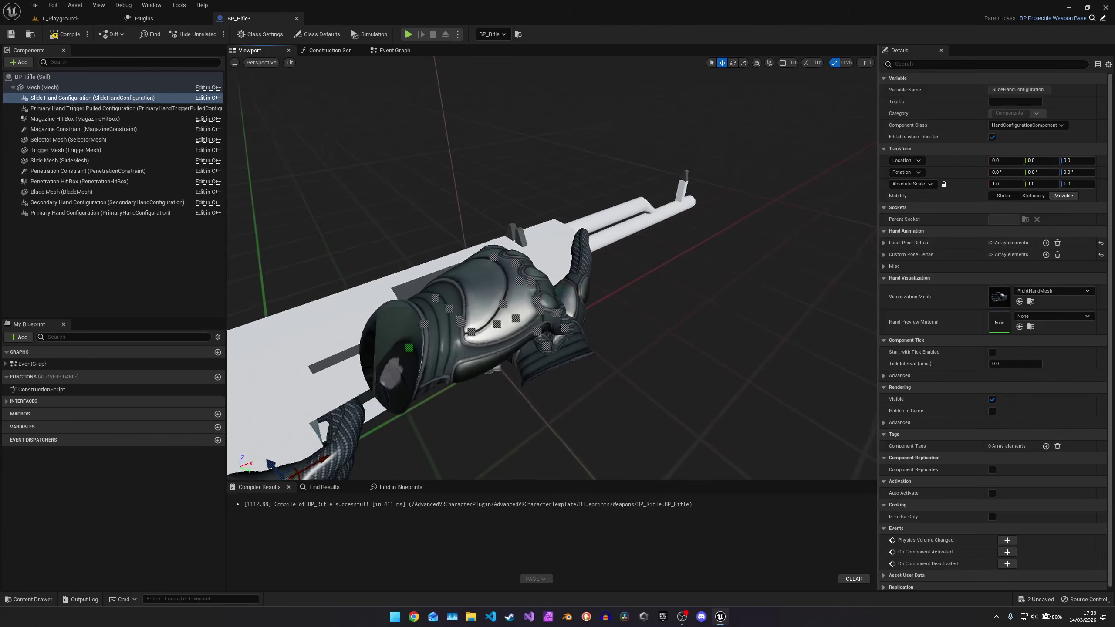
pyautogui.moveTo(687, 271); pyautogui.dragTo(663, 281, button='right')
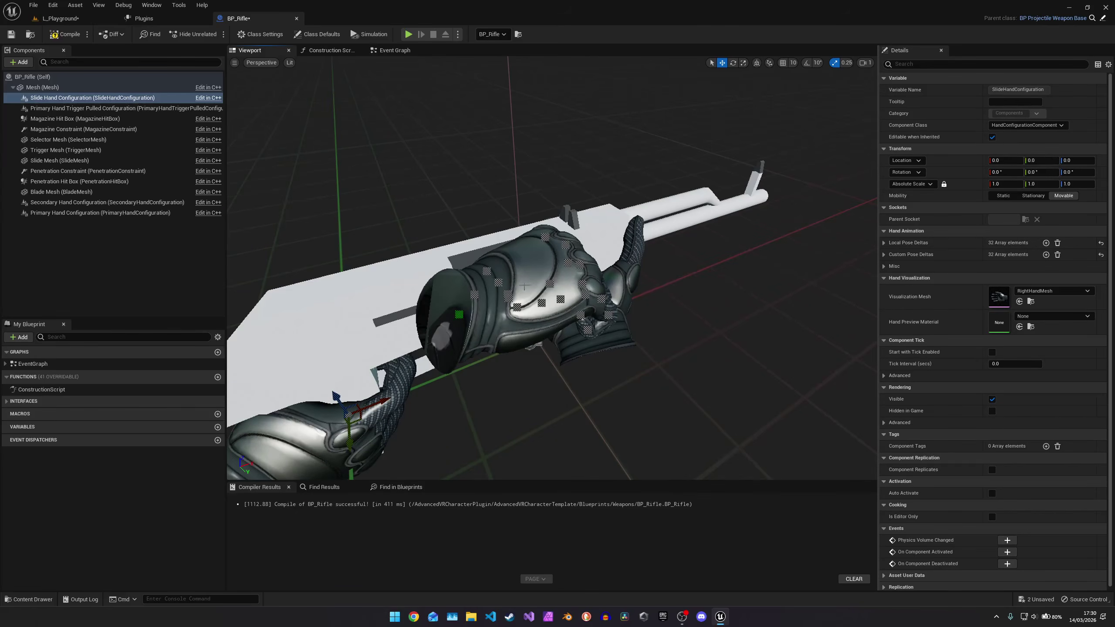
pyautogui.moveTo(613, 257); pyautogui.dragTo(590, 220, button='right')
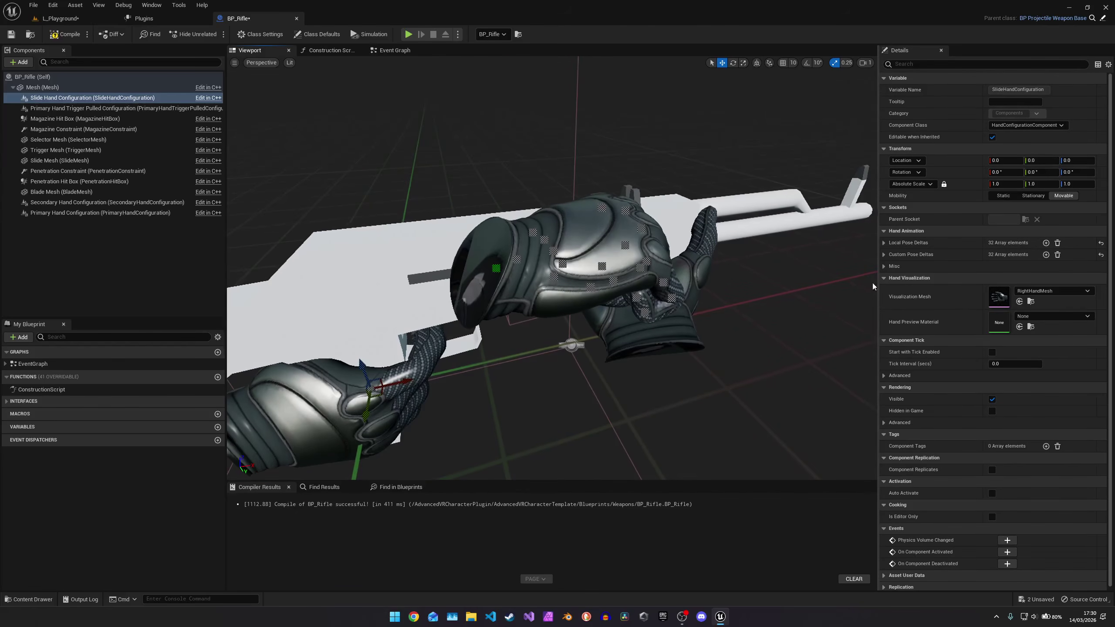
# Step: Try LeftHandMesh as the Slide Hand Configuration's Visualization Mesh, and reset it to its default
pyautogui.click(1058, 291)
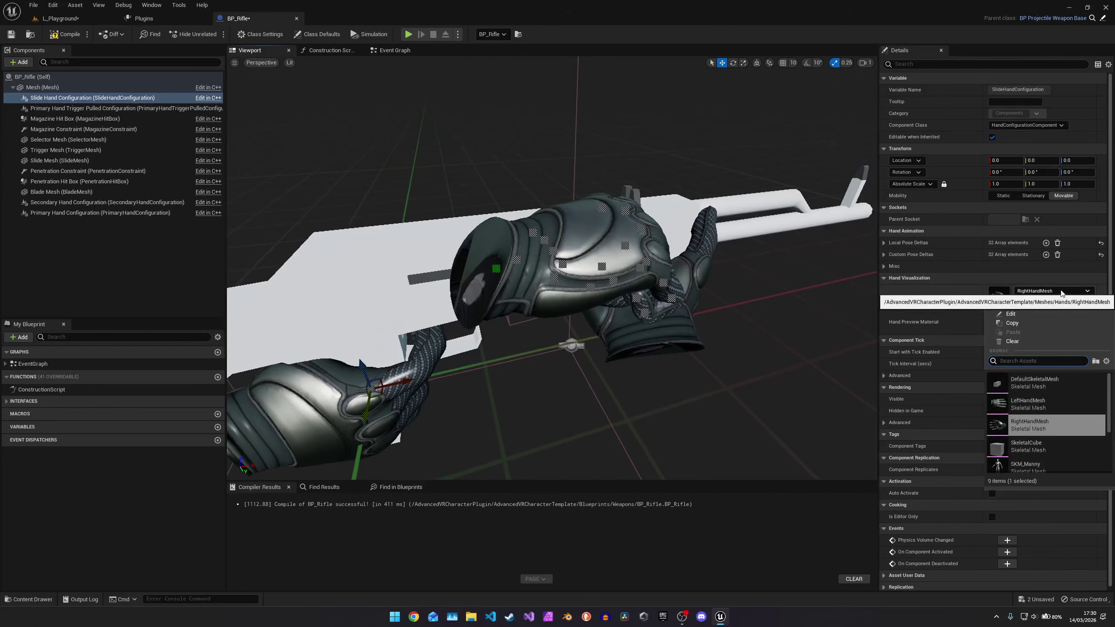
pyautogui.click(1040, 405)
pyautogui.moveTo(746, 299)
pyautogui.mouseDown(button='right')
pyautogui.moveTo(738, 316)
pyautogui.moveTo(764, 294)
pyautogui.mouseUp(button='right')
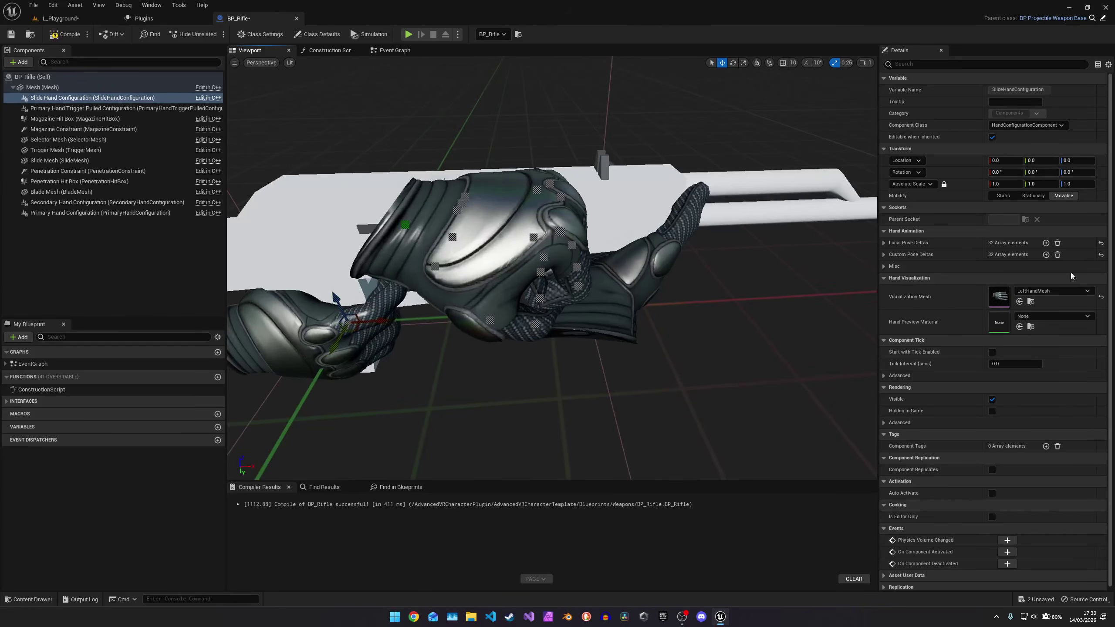
pyautogui.click(1102, 297)
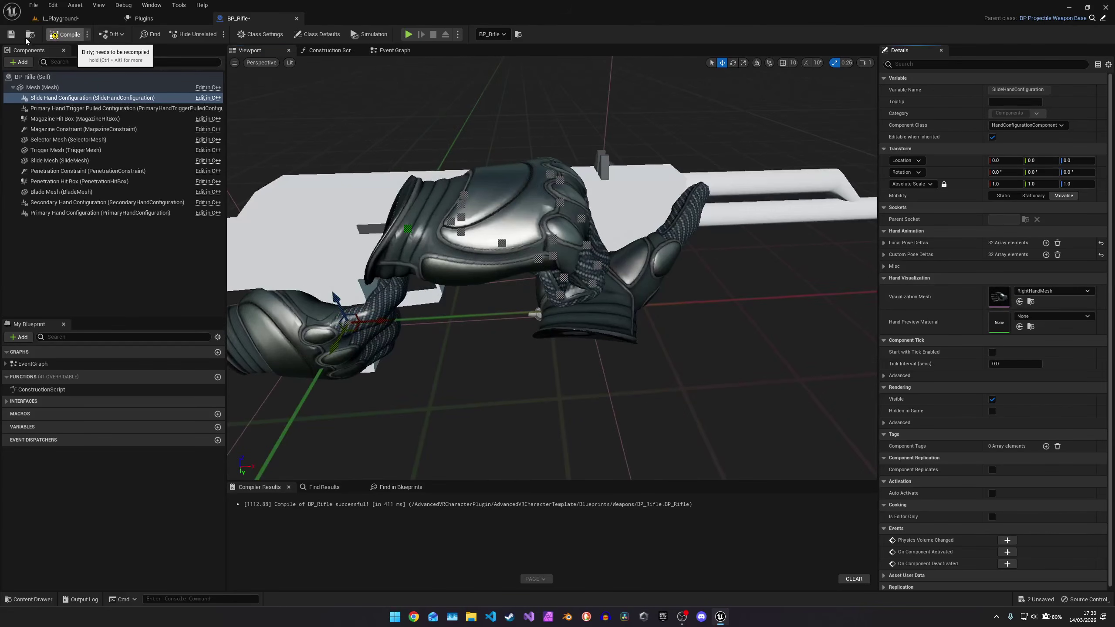
# Step: Save BP_Rifle and look over the hand poses around the whole rifle
pyautogui.click(6, 35)
pyautogui.moveTo(357, 321); pyautogui.dragTo(545, 192, button='right')
pyautogui.moveTo(609, 212); pyautogui.dragTo(562, 171, button='right')
pyautogui.moveTo(600, 333); pyautogui.dragTo(605, 337, button='right')
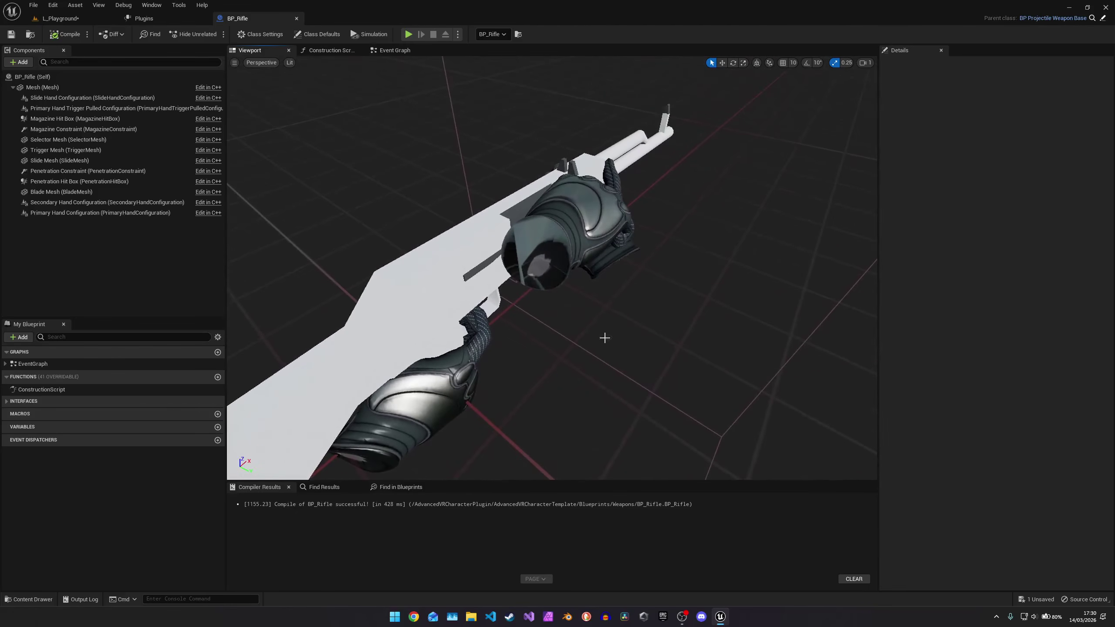
# Step: Open the placed BP_PumpActionShotgun1 from the L_Playground level for editing and frame the weapon in its 3D preview
pyautogui.click(55, 19)
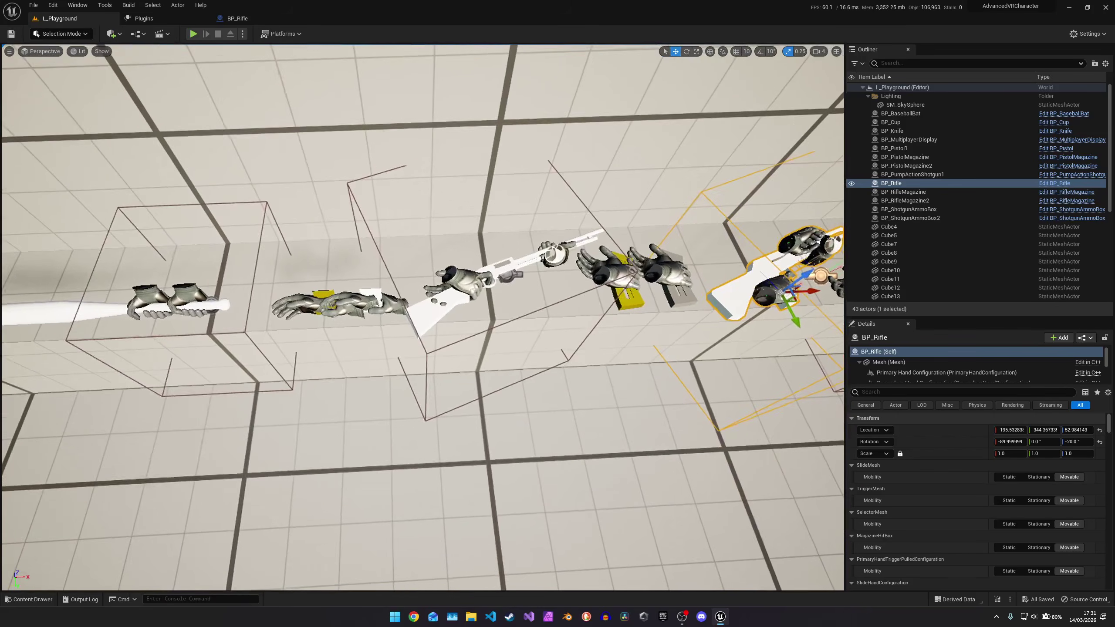
pyautogui.moveTo(465, 285); pyautogui.dragTo(464, 285, button='right')
pyautogui.click(461, 281)
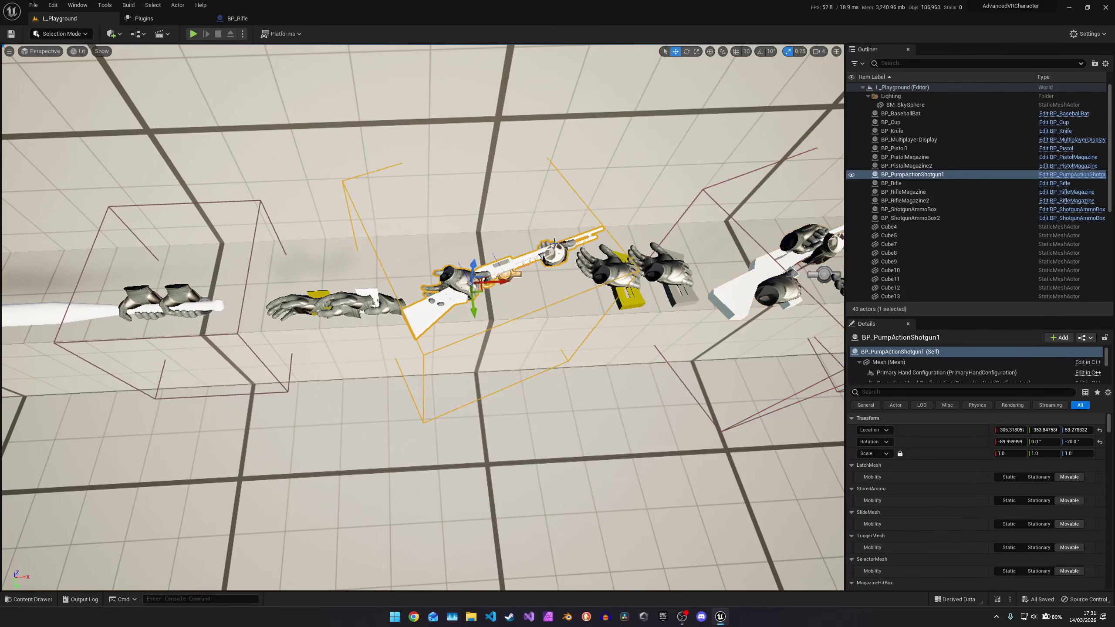
pyautogui.hotkey('ctrl', 'e')
pyautogui.click(377, 51)
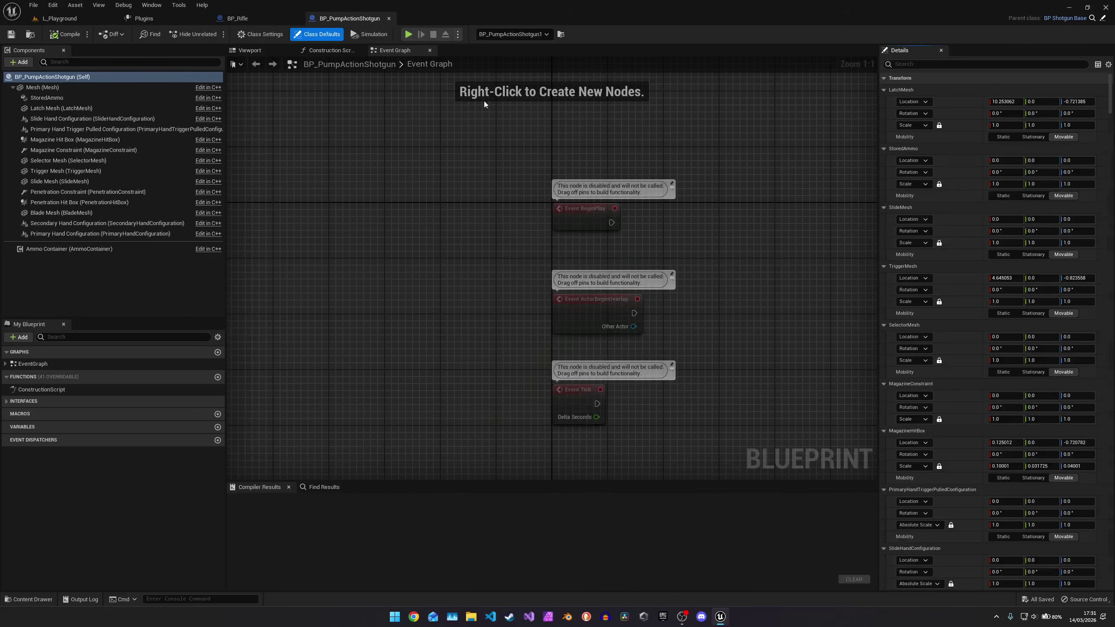
pyautogui.click(245, 50)
pyautogui.press('f')
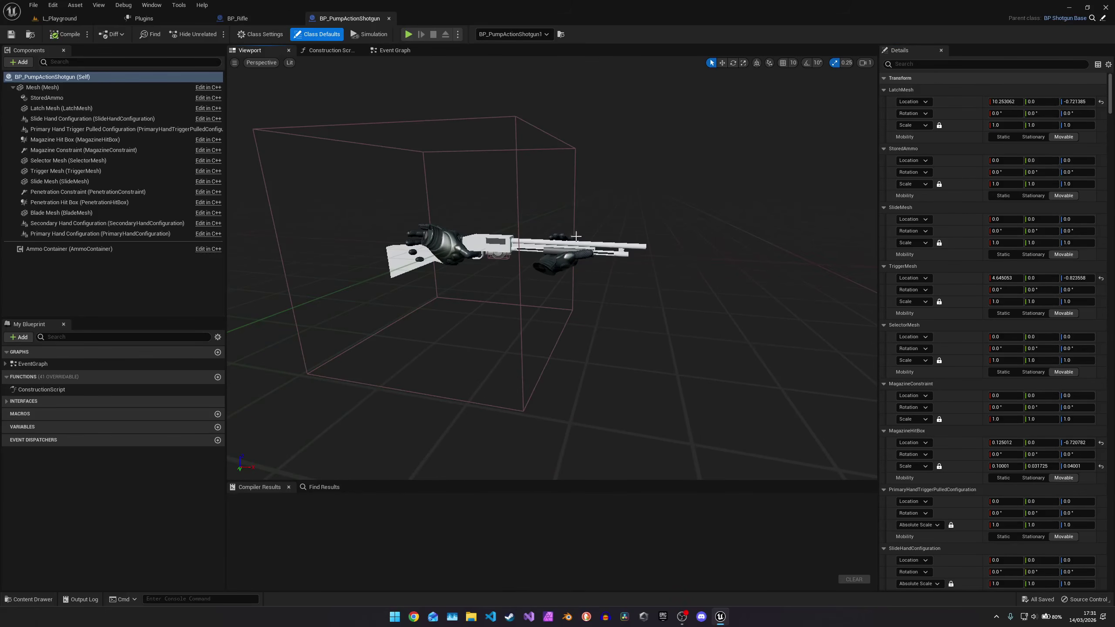
# Step: Examine the shotgun's Slide Hand Configuration and Secondary Hand Configuration on the weapon
pyautogui.moveTo(623, 217); pyautogui.dragTo(630, 264, button='right')
pyautogui.press('w')
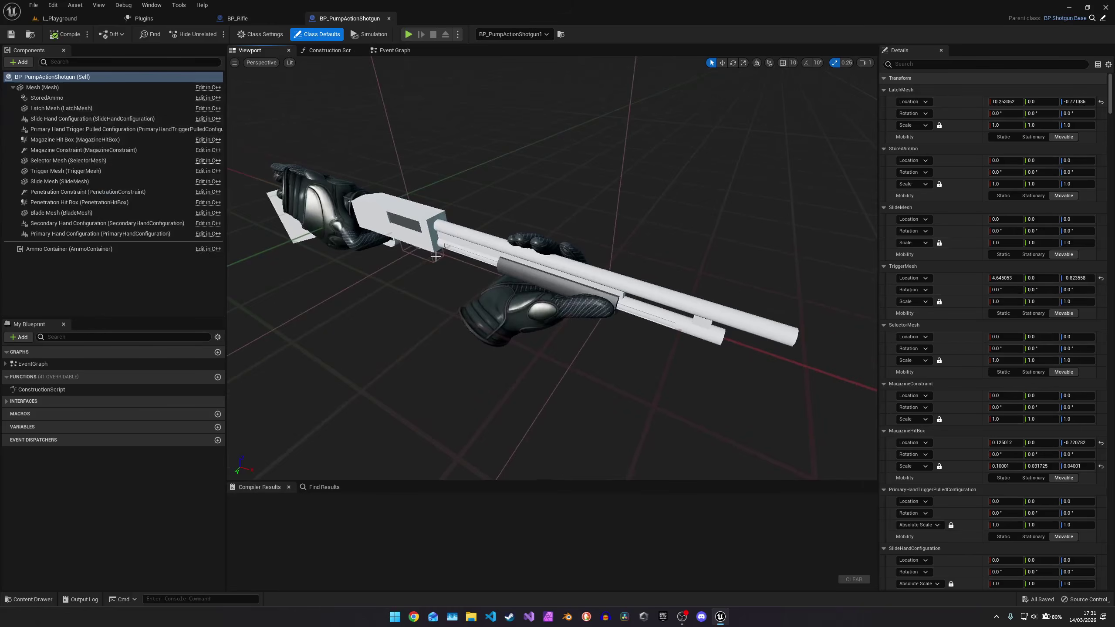
pyautogui.click(88, 119)
pyautogui.click(53, 223)
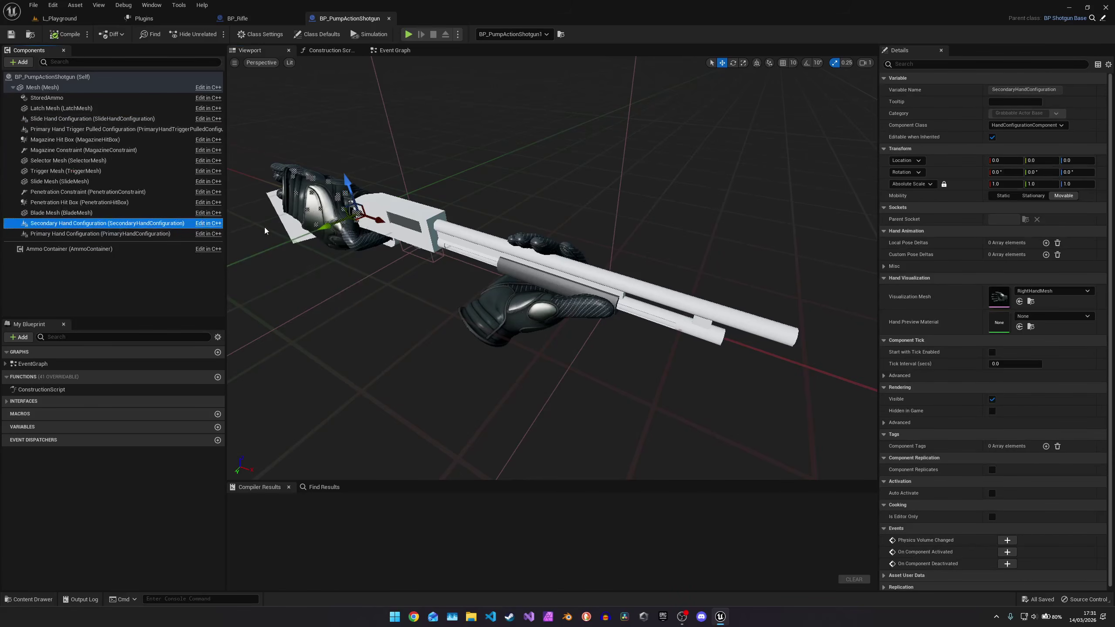
pyautogui.click(36, 119)
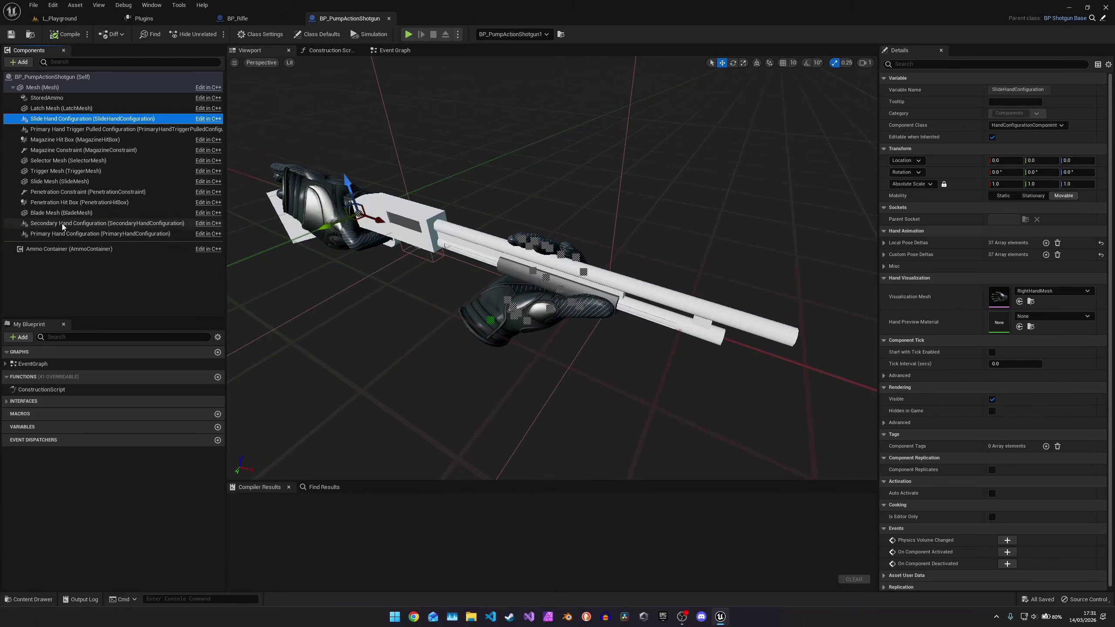
# Step: Turn off visibility of the shotgun's Secondary Hand Configuration, compile the blueprint, and review its hand configurations
pyautogui.click(102, 223)
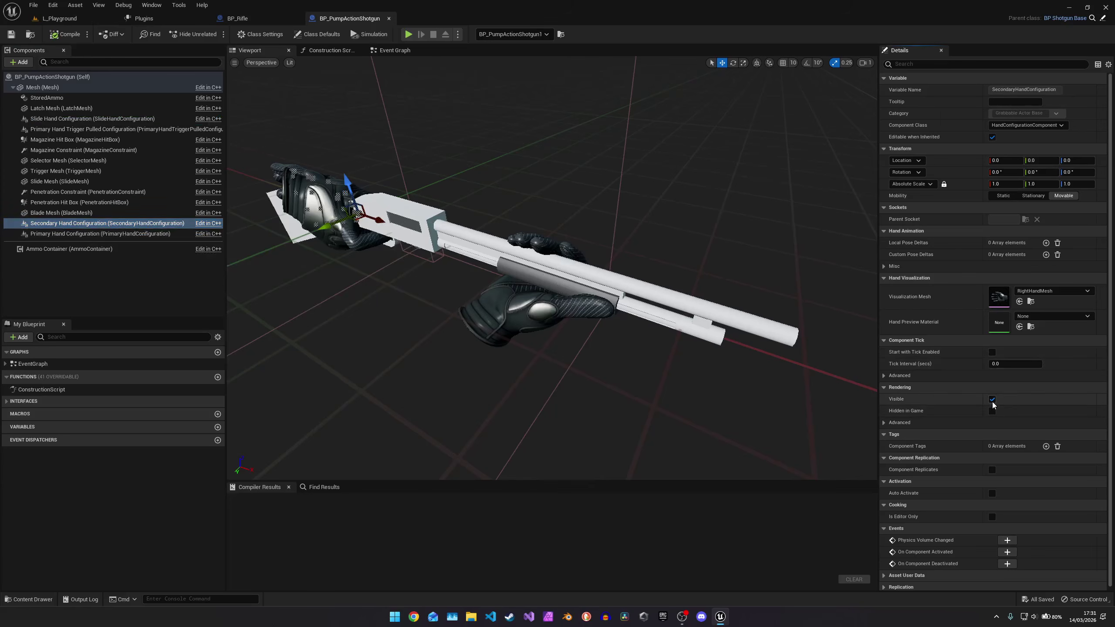
pyautogui.click(991, 401)
pyautogui.click(62, 36)
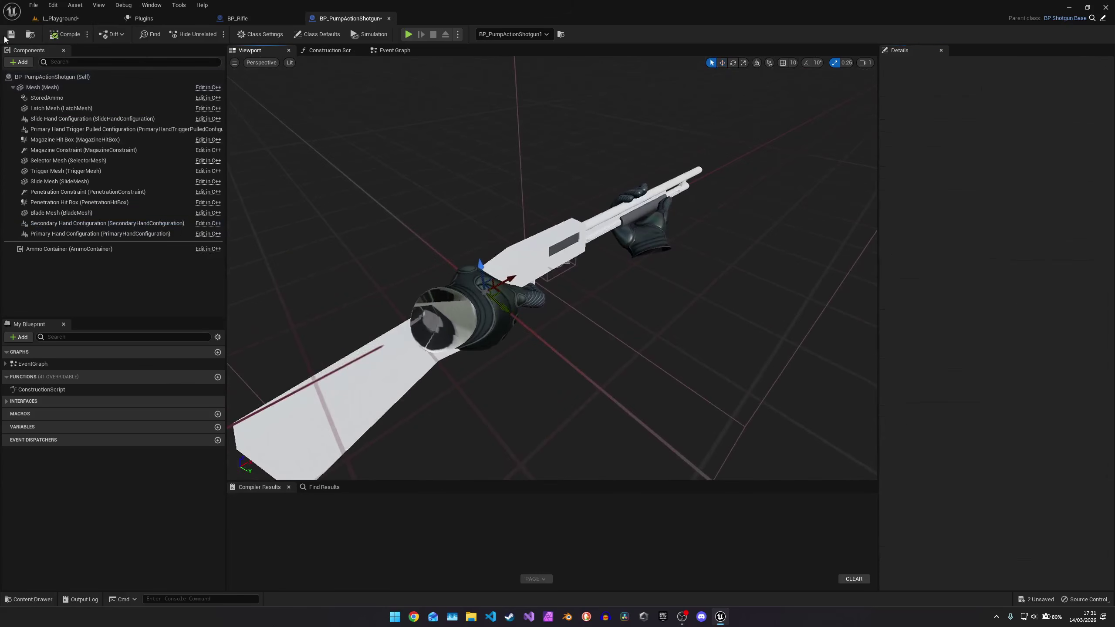
pyautogui.click(65, 224)
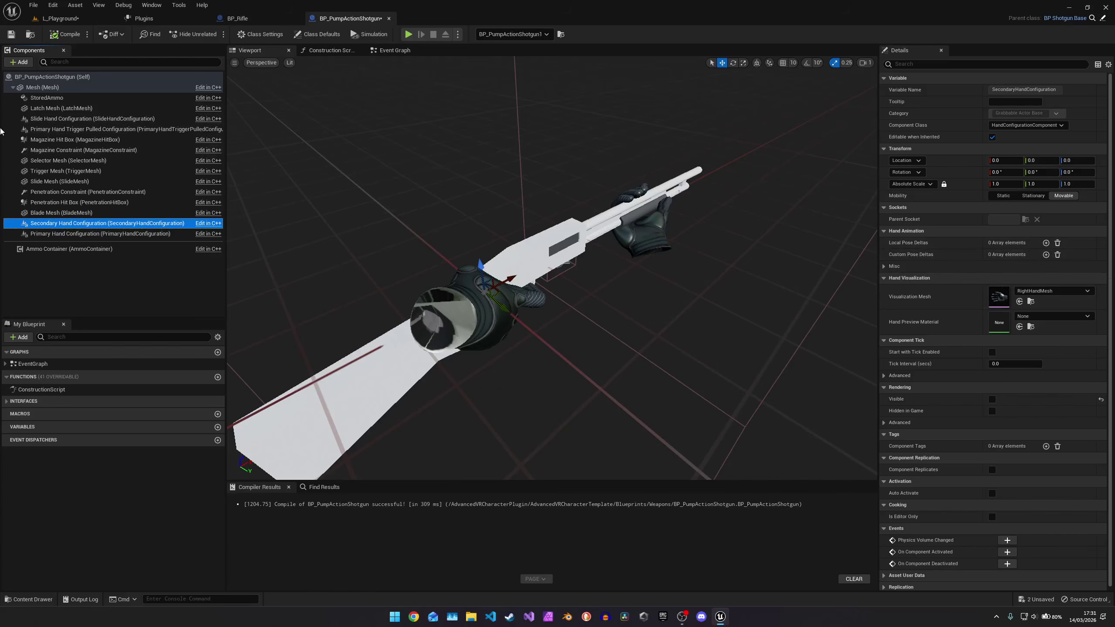
pyautogui.click(52, 119)
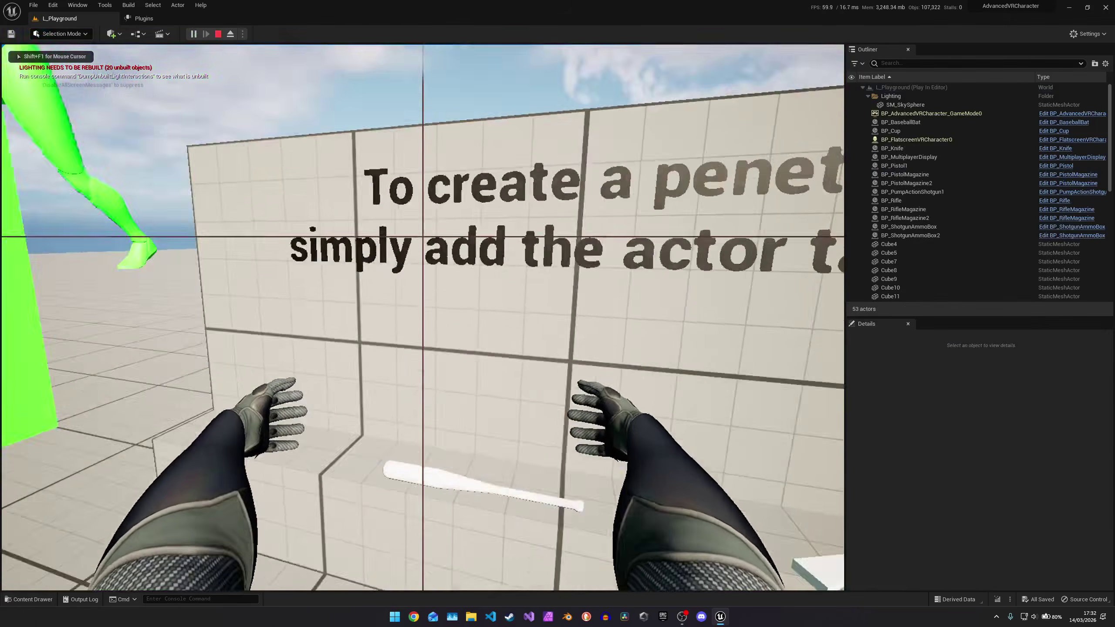
# Step: Test grabbing the cup and another item from the shelf in the play session, and end the session
pyautogui.press('e')
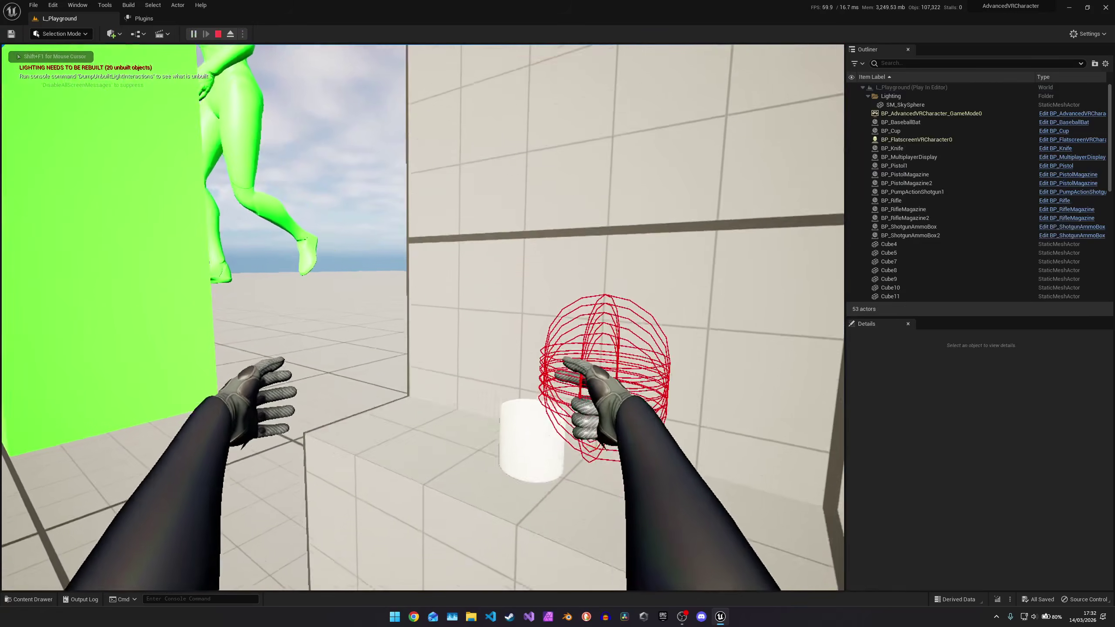
pyautogui.press('e')
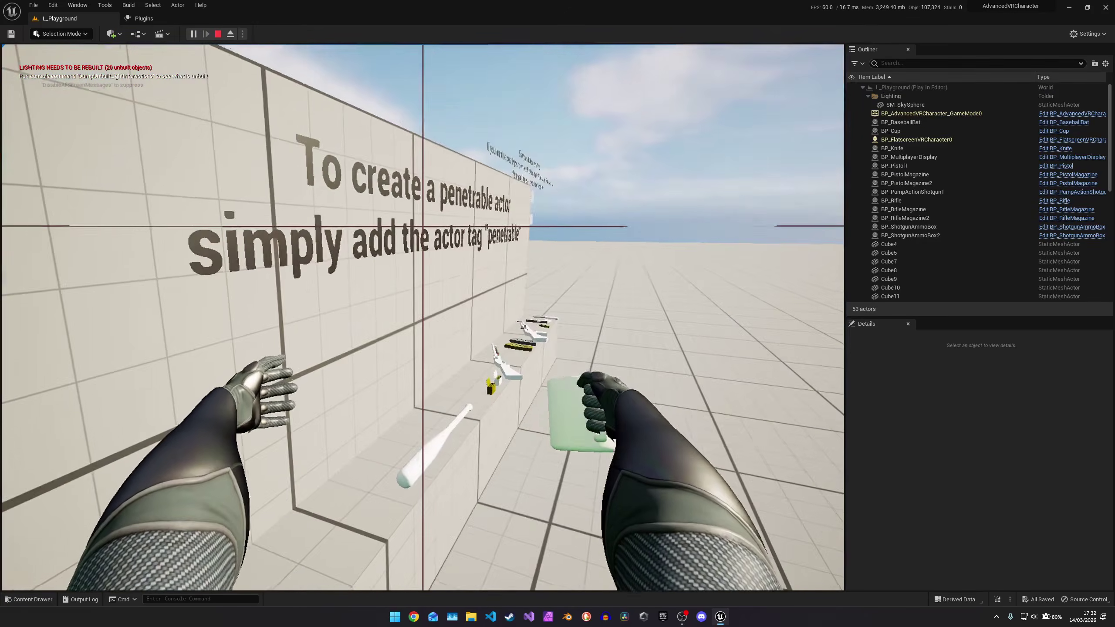
pyautogui.press('s')
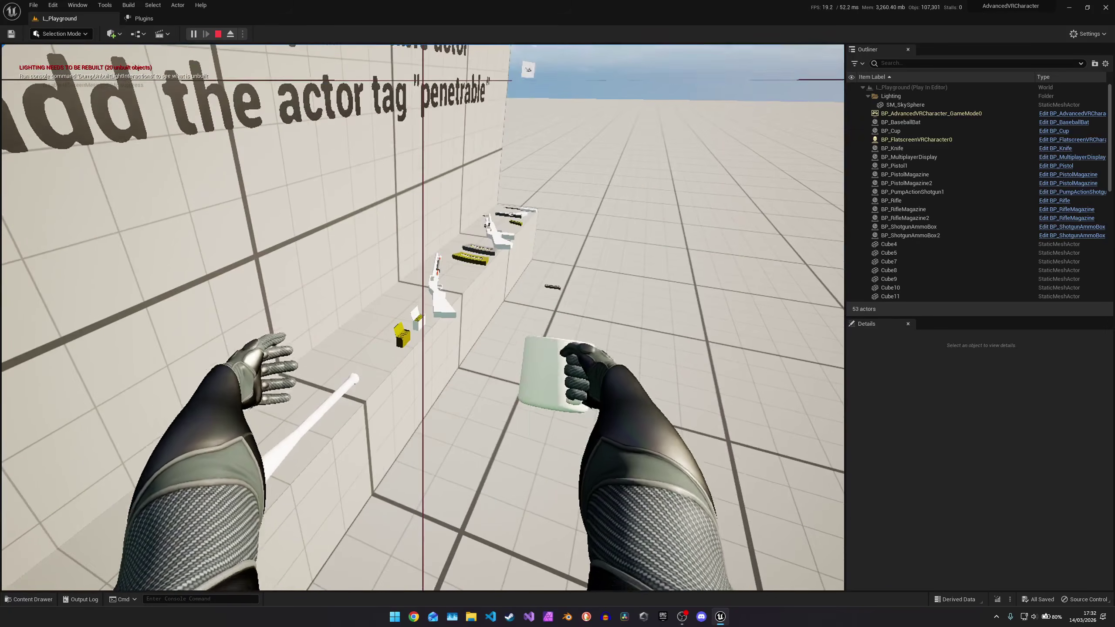
pyautogui.press('w')
pyautogui.press('e')
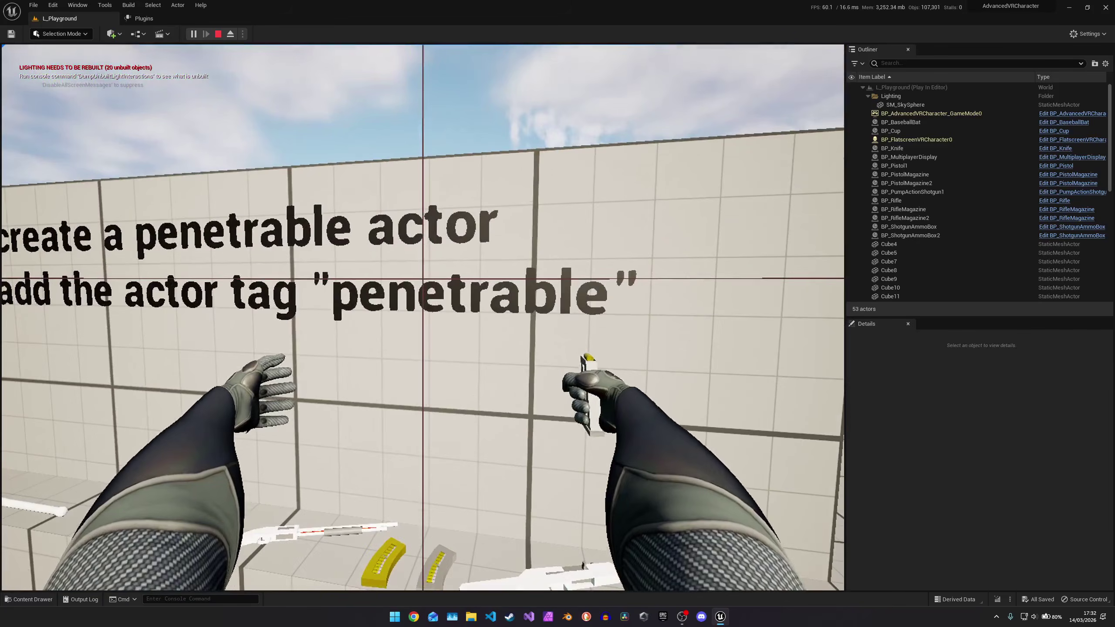
pyautogui.press('w')
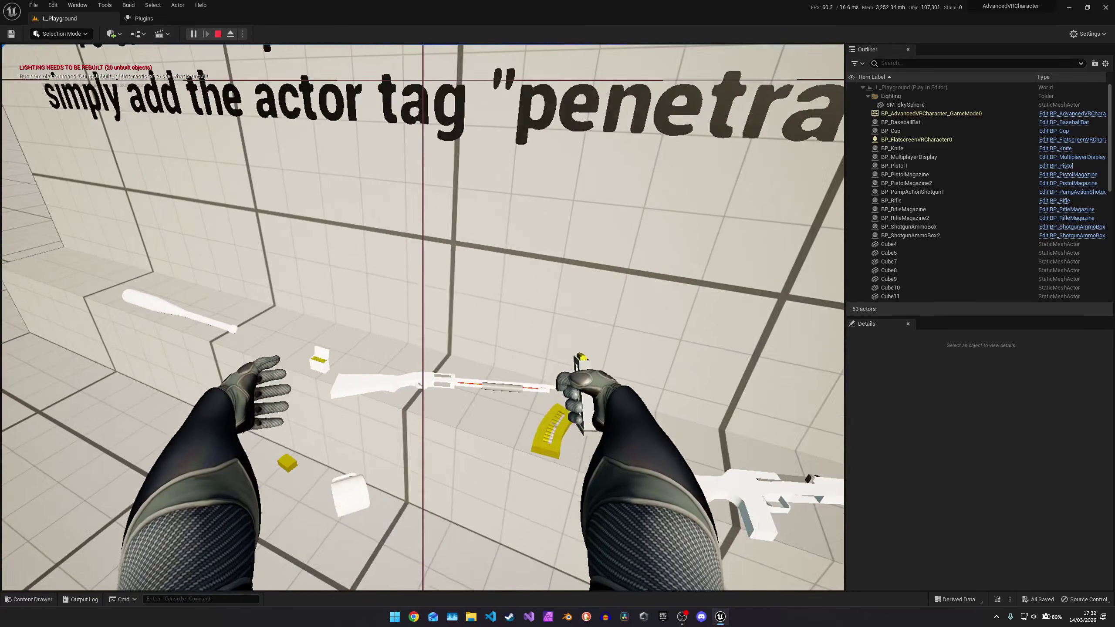
pyautogui.press('Escape')
# Step: Open the BP_Cup placed at the end of the shelf for editing in the blueprint editor
pyautogui.click(392, 327)
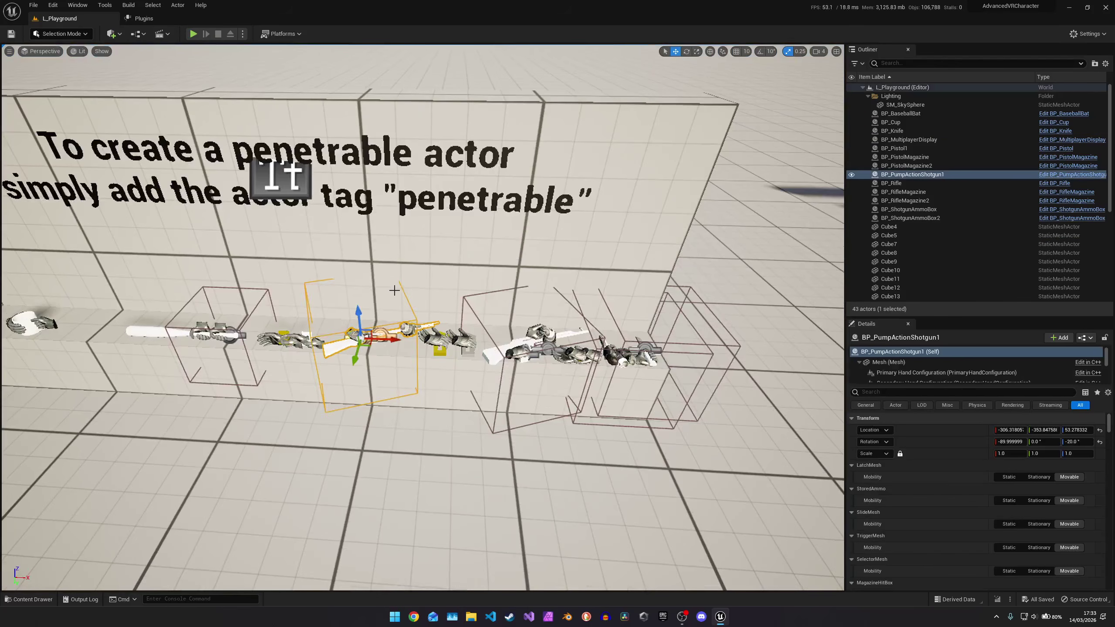
pyautogui.moveTo(421, 290); pyautogui.dragTo(429, 302, button='right')
pyautogui.press('w')
pyautogui.press('s')
pyautogui.moveTo(213, 295); pyautogui.dragTo(192, 281, button='right')
pyautogui.click(133, 282)
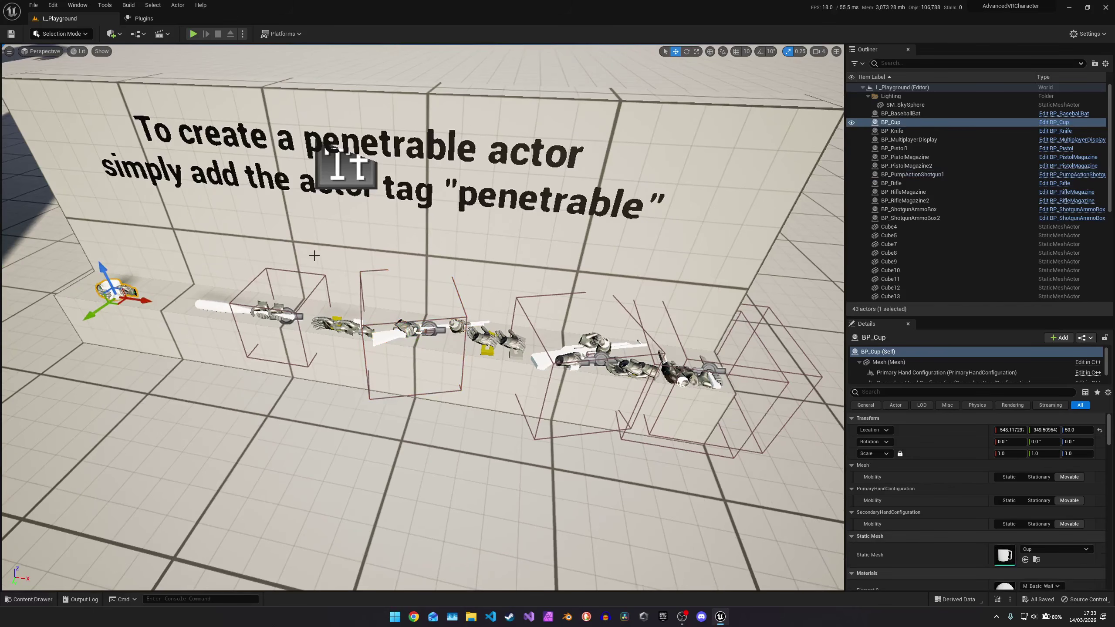
pyautogui.hotkey('ctrl', 'e')
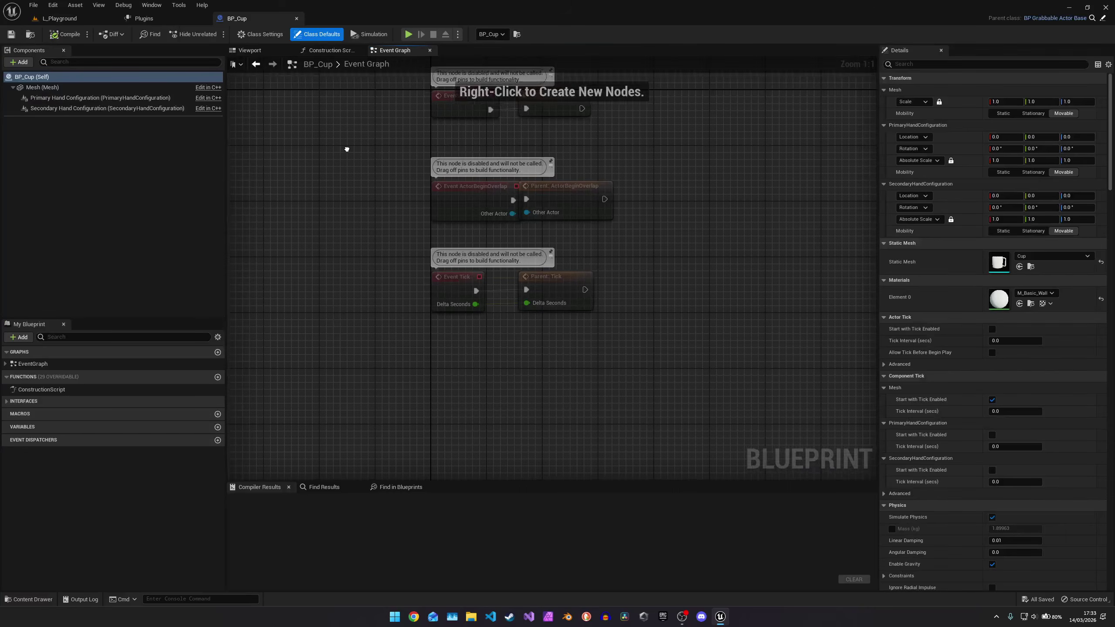
# Step: Add the Event On Start Grabbing node from the Grab Interface below Event Tick in BP_Cup's event graph
pyautogui.moveTo(346, 150); pyautogui.dragTo(373, 107, button='right')
pyautogui.rightClick(467, 332)
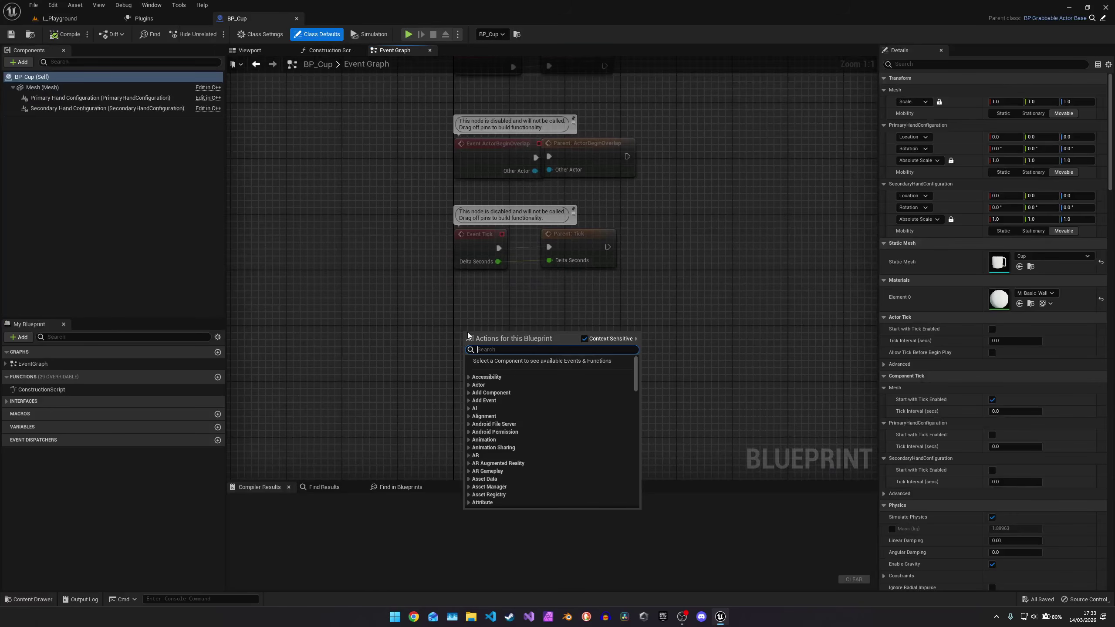
pyautogui.write('event onst')
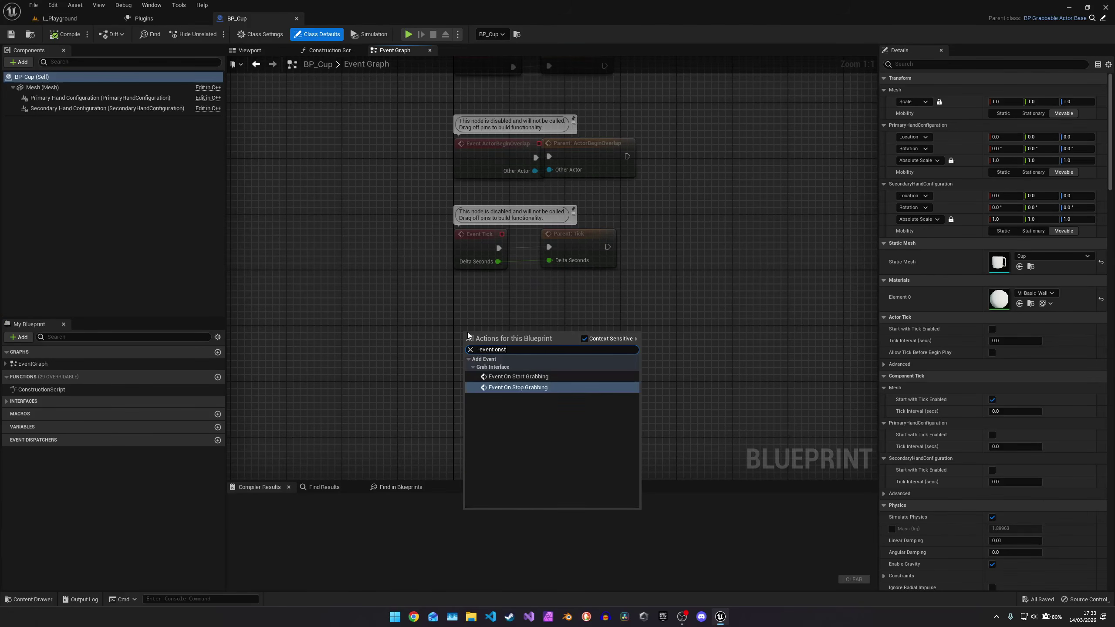
pyautogui.press('Up')
pyautogui.press('Return')
# Step: Add the Event On Update Grabbing node from the Grab Interface below Event On Start Grabbing
pyautogui.moveTo(467, 446); pyautogui.dragTo(481, 304, button='right')
pyautogui.rightClick(481, 304)
pyautogui.write('event')
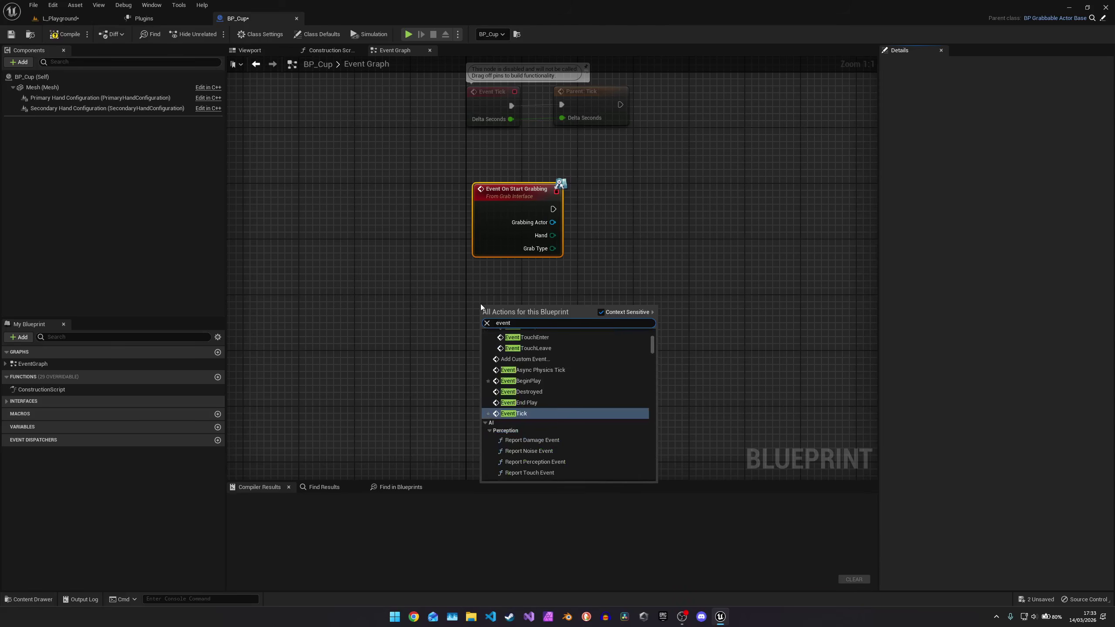
pyautogui.write(' onup')
pyautogui.press('Return')
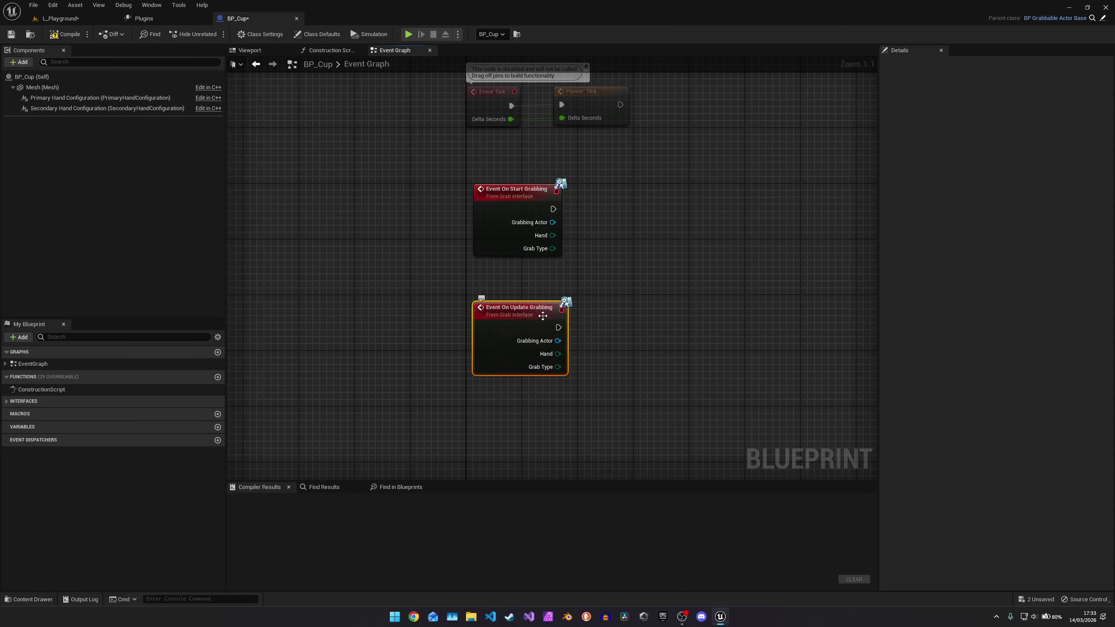
# Step: Add the Event On Stop Grabbing node below Event On Update Grabbing and align it with the other two grab events
pyautogui.moveTo(544, 315); pyautogui.dragTo(543, 244, button='right')
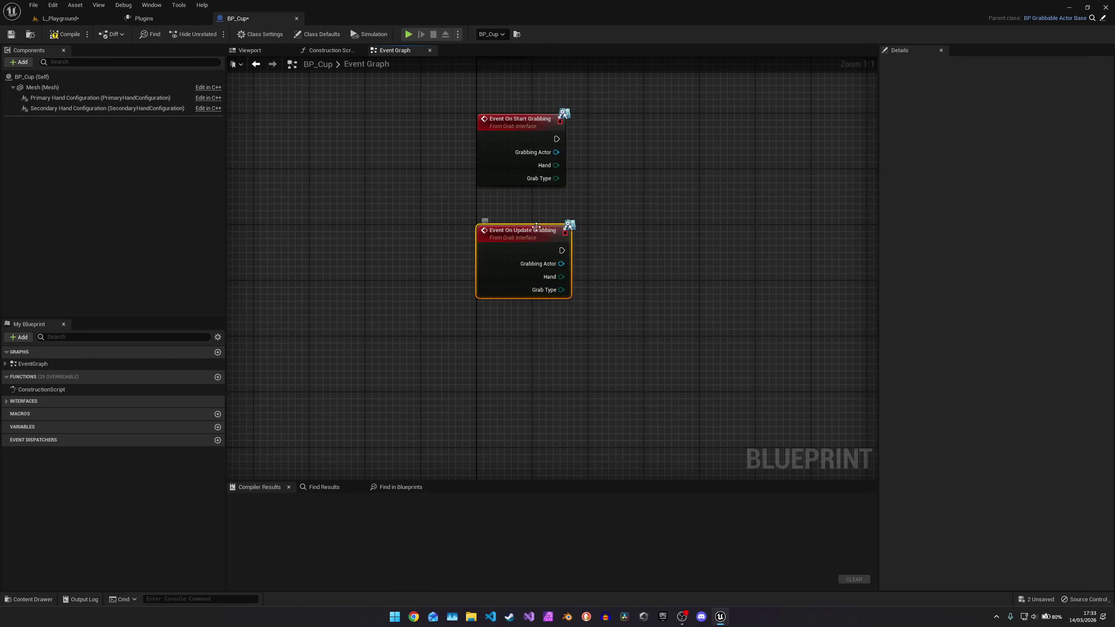
pyautogui.rightClick(498, 339)
pyautogui.write('e')
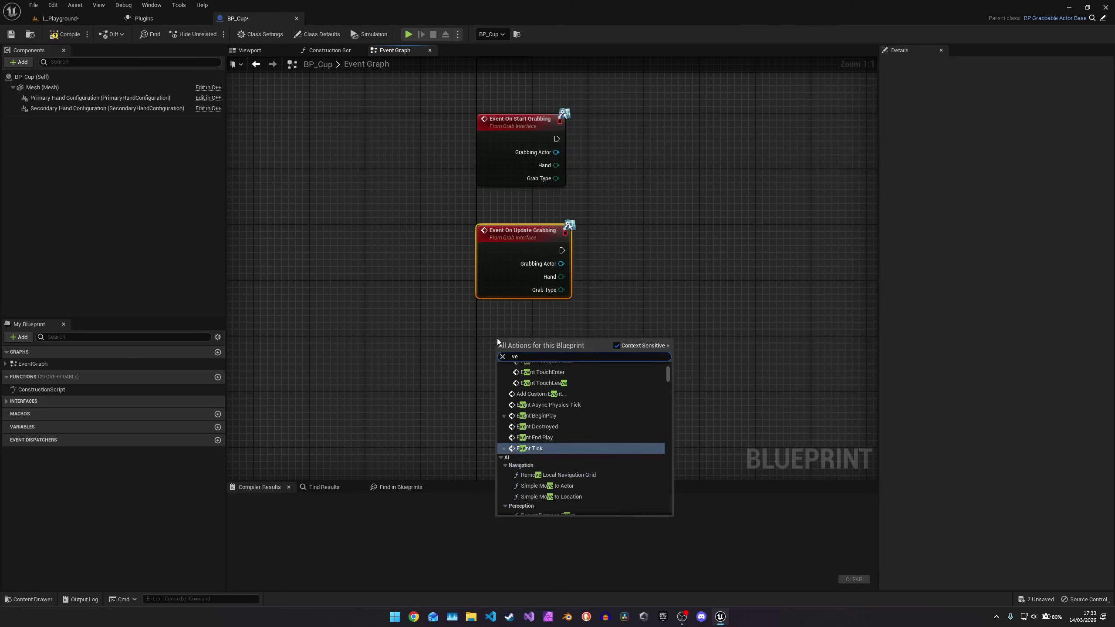
pyautogui.write('ven onst')
pyautogui.press('Return')
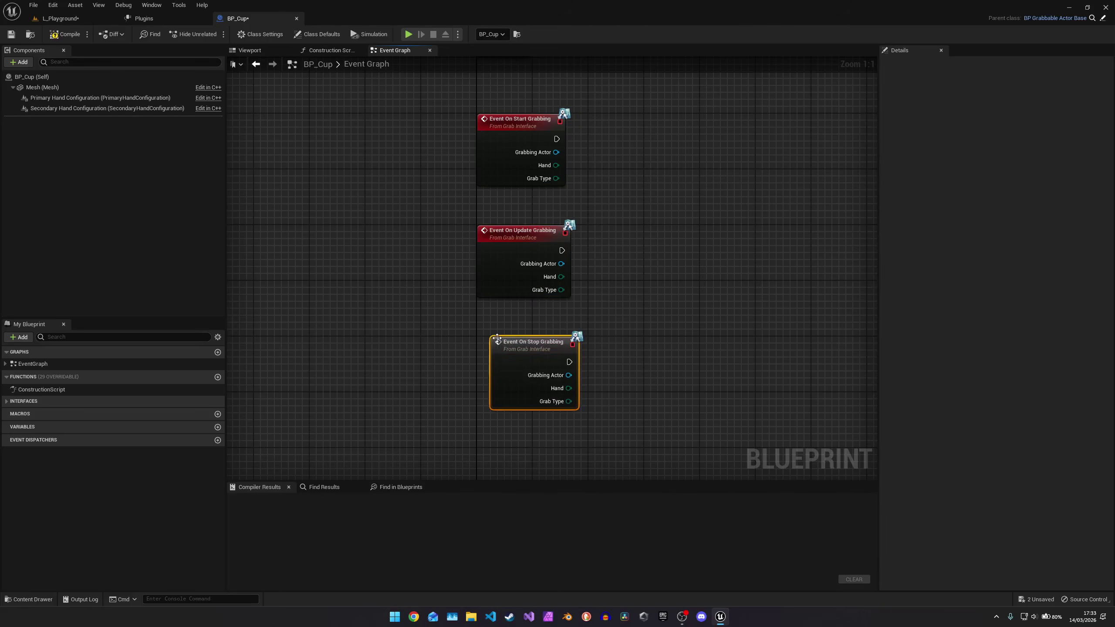
pyautogui.moveTo(527, 346); pyautogui.dragTo(512, 346)
pyautogui.click(503, 198)
pyautogui.moveTo(502, 198); pyautogui.dragTo(485, 207, button='right')
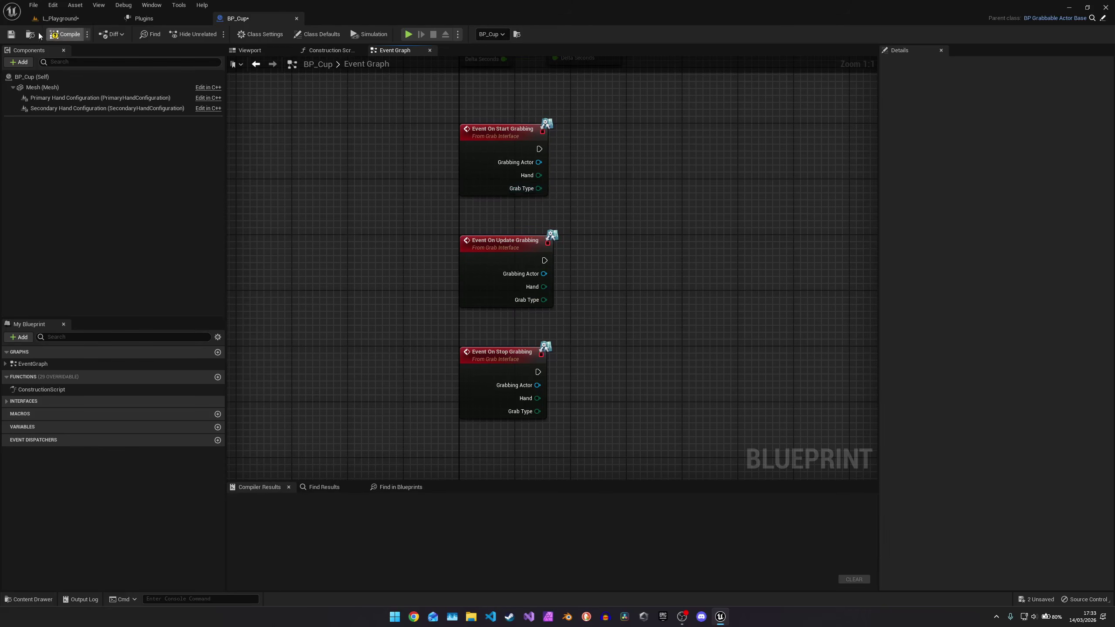
# Step: Compile the BP_Cup blueprint and select the three grab event nodes in the event graph
pyautogui.click(63, 35)
pyautogui.click(483, 145)
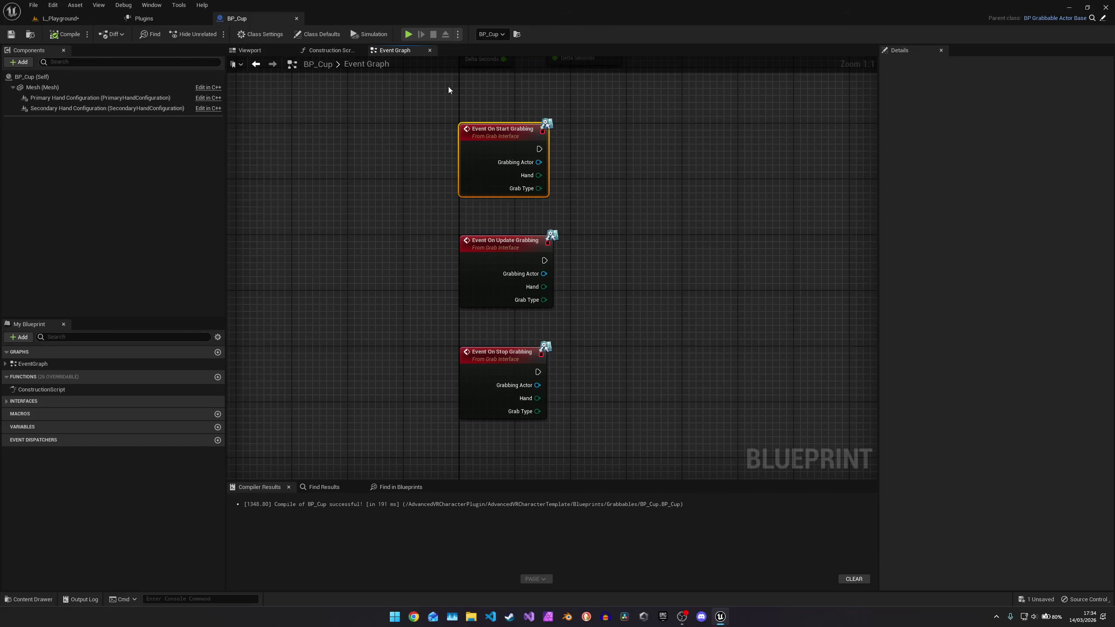
pyautogui.moveTo(415, 103); pyautogui.dragTo(625, 424)
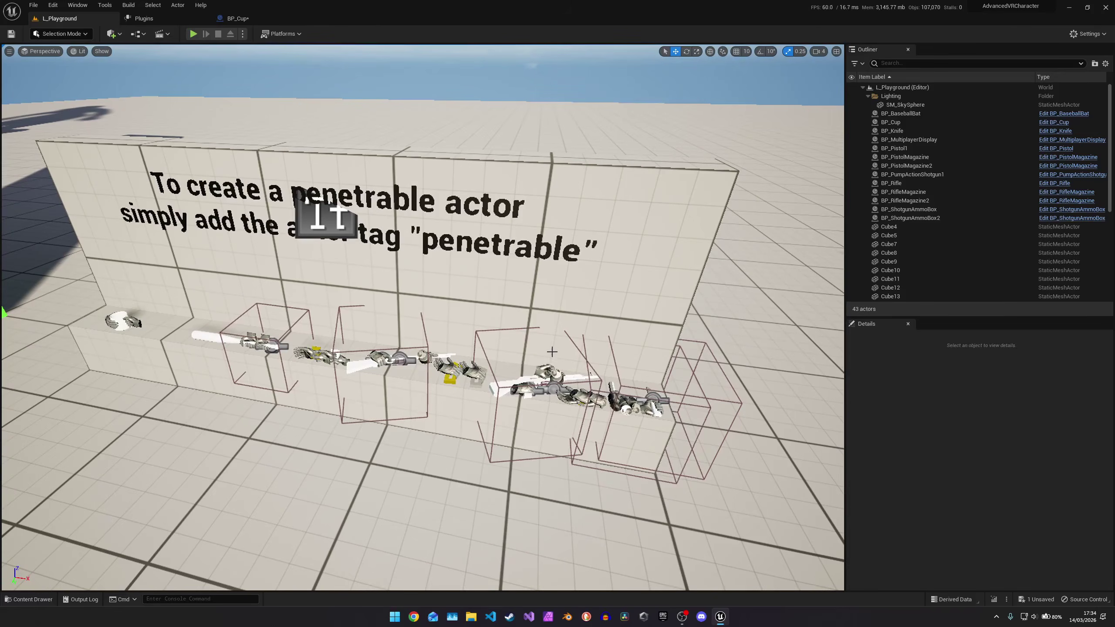
pyautogui.moveTo(423, 318); pyautogui.dragTo(423, 292, button='right')
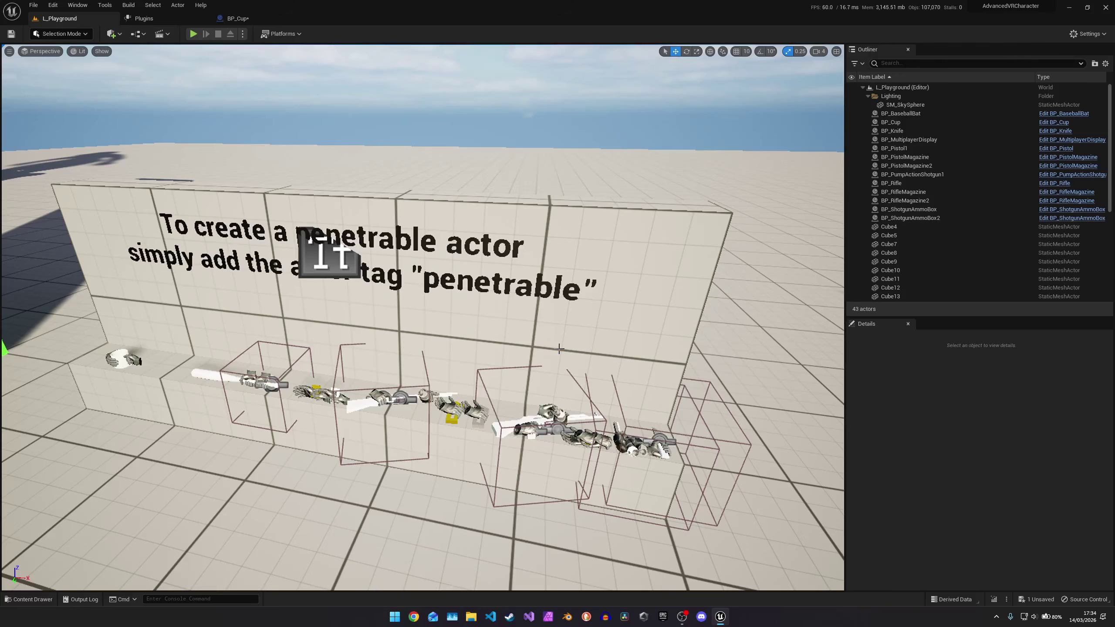
pyautogui.moveTo(586, 330); pyautogui.dragTo(578, 331, button='right')
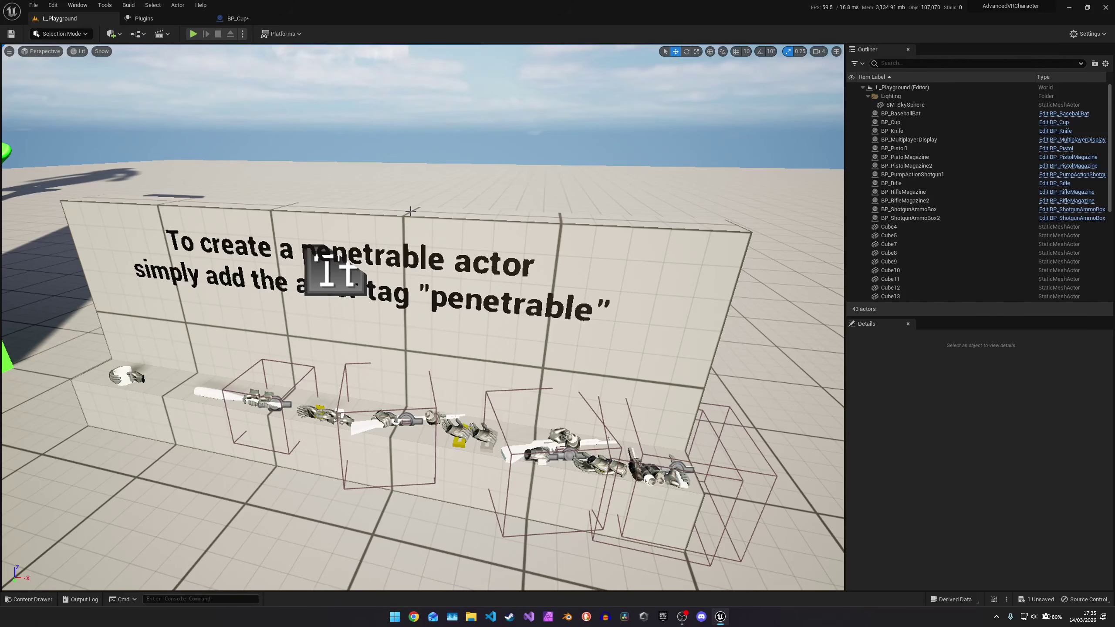
pyautogui.moveTo(704, 348); pyautogui.dragTo(701, 349, button='right')
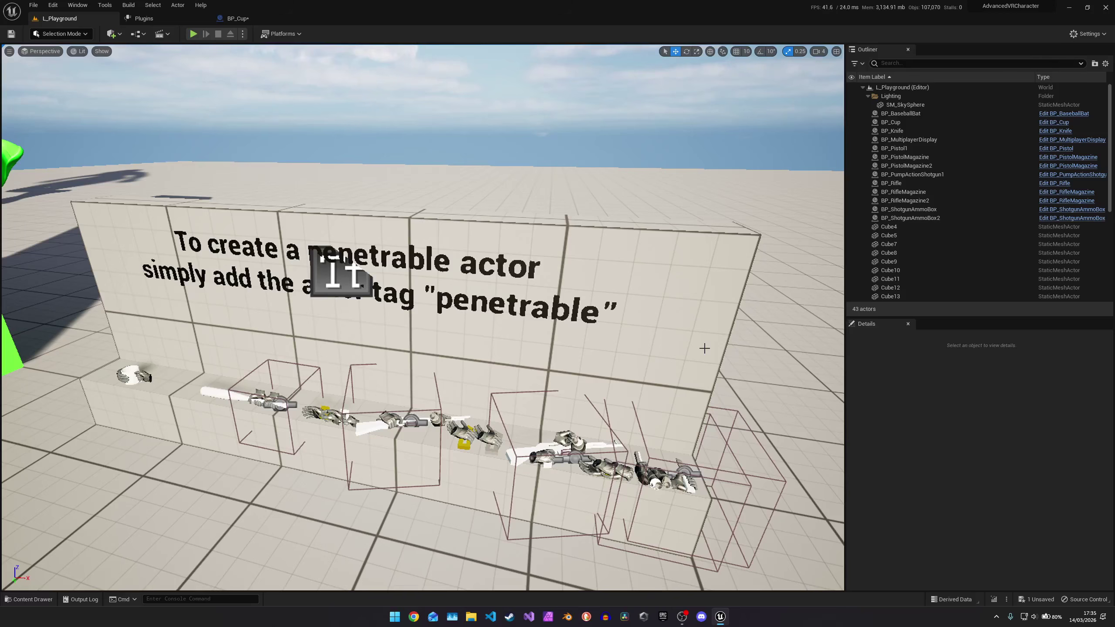